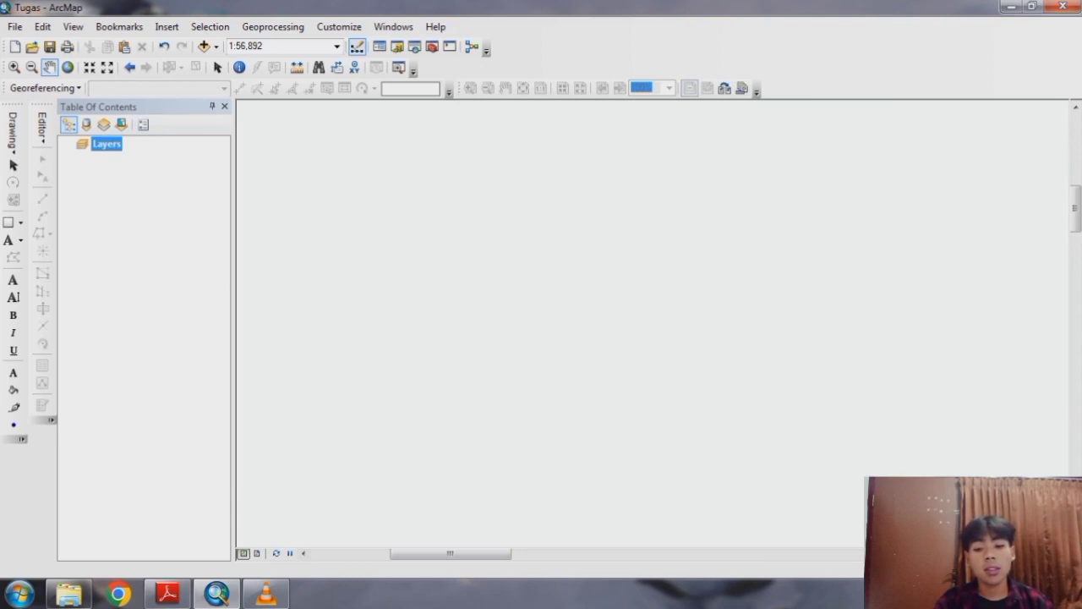
Check the coordinate system of the Layers data frame and accept WGS 1984 UTM Zone 49S.
right_click(108, 144)
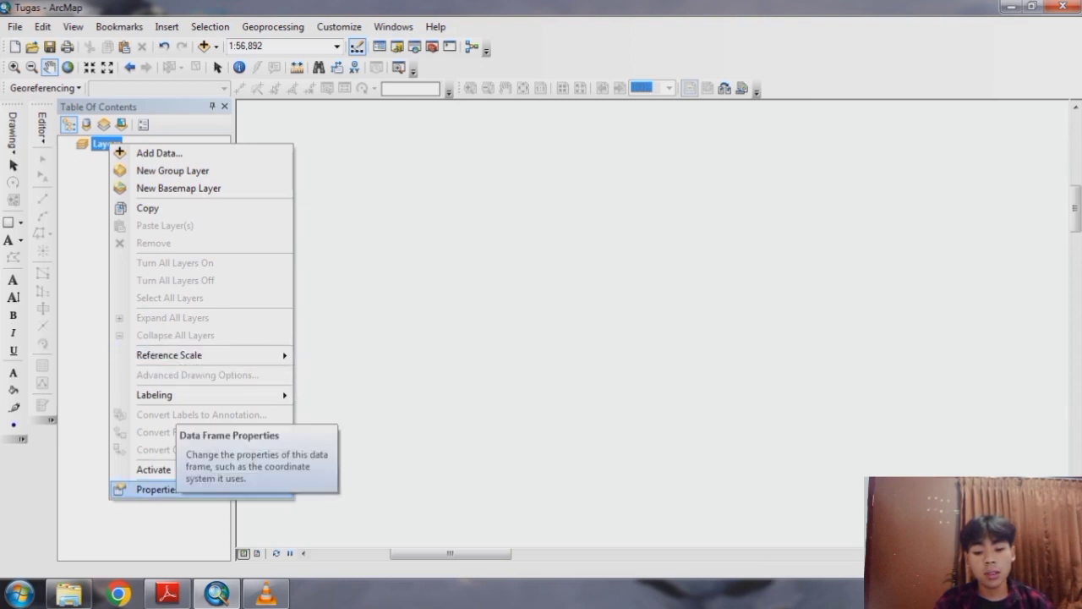
click(157, 489)
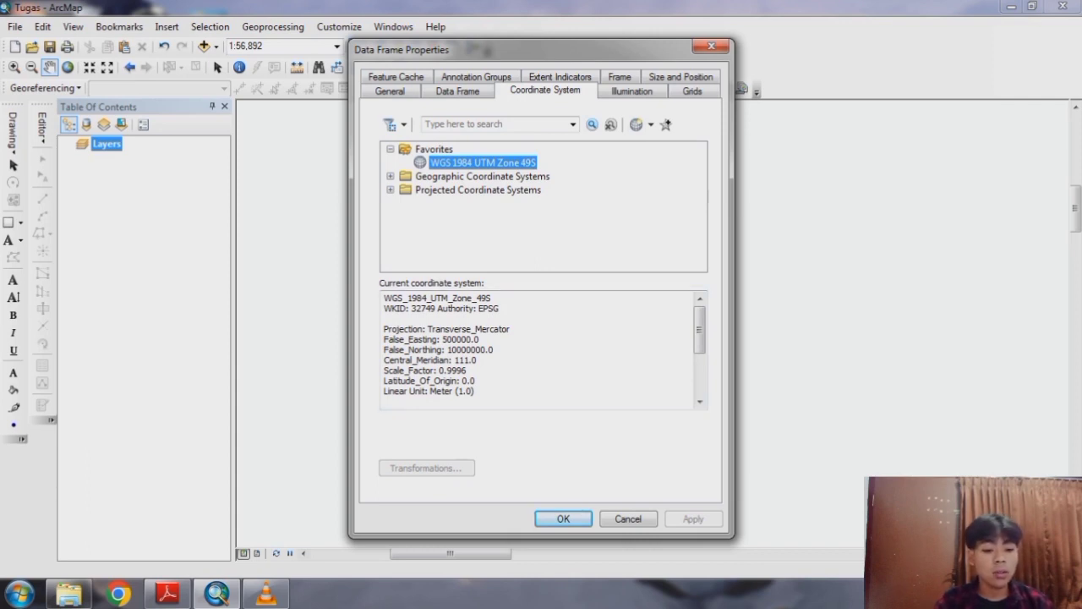
click(563, 518)
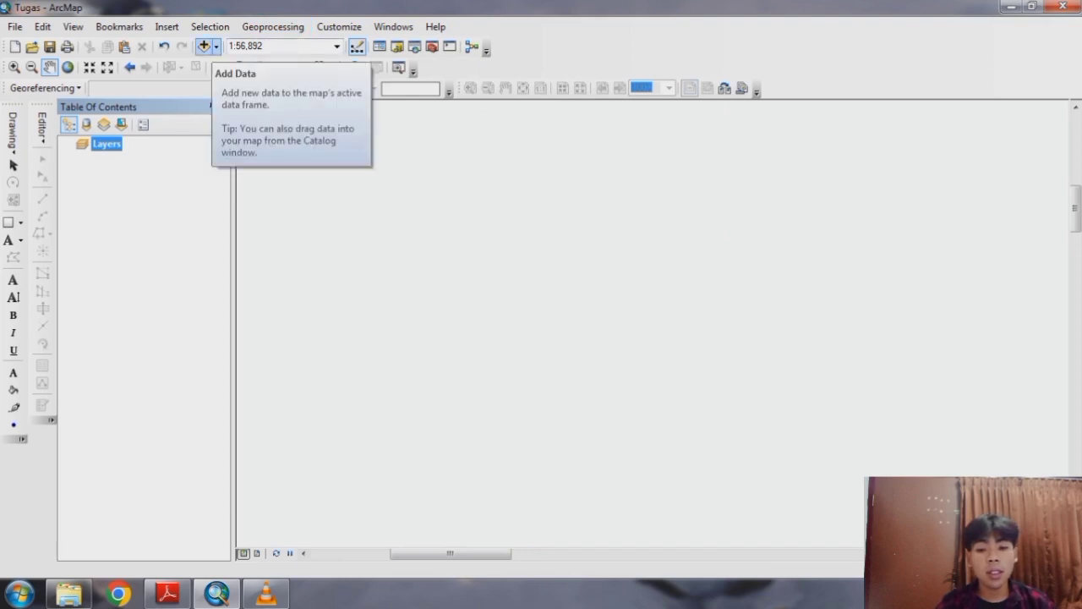
Add the shapefile kecdandesa.shp from the Bahan Praktikum 4 folder in D:\foto to the map.
click(217, 47)
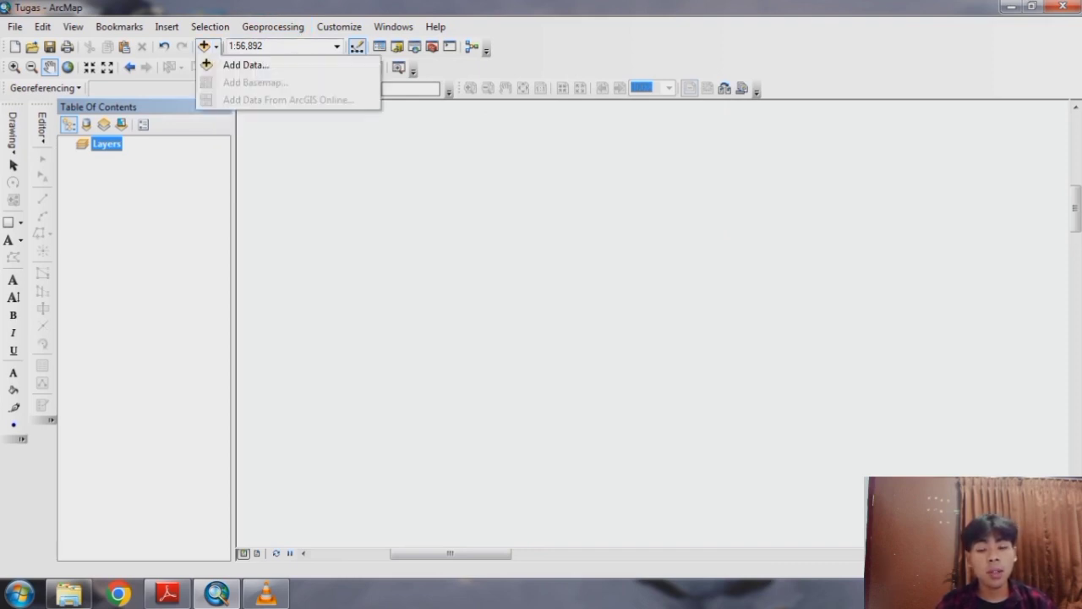
click(245, 65)
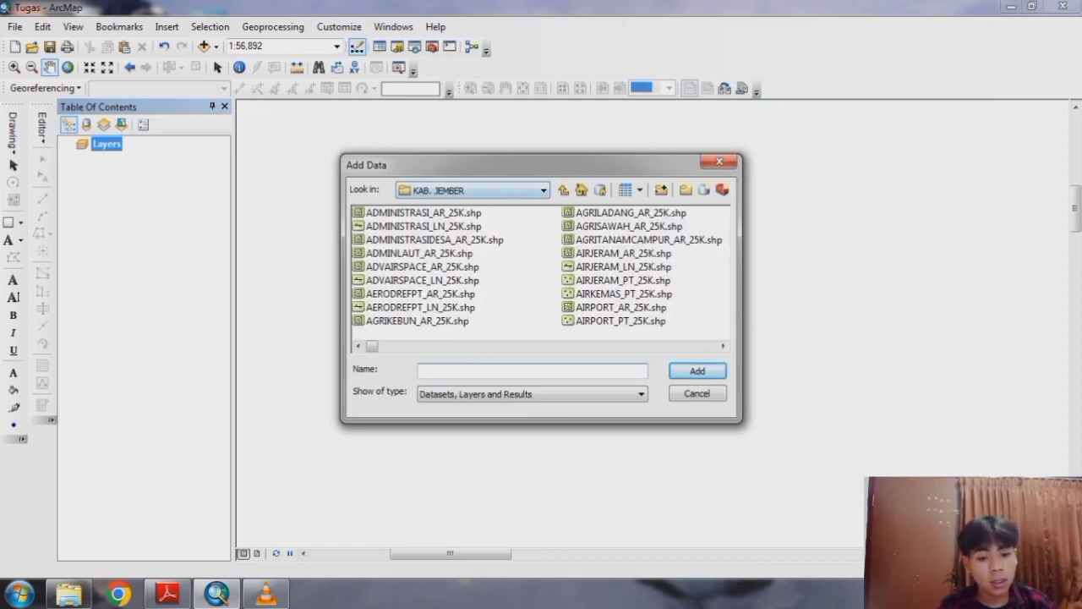
click(543, 190)
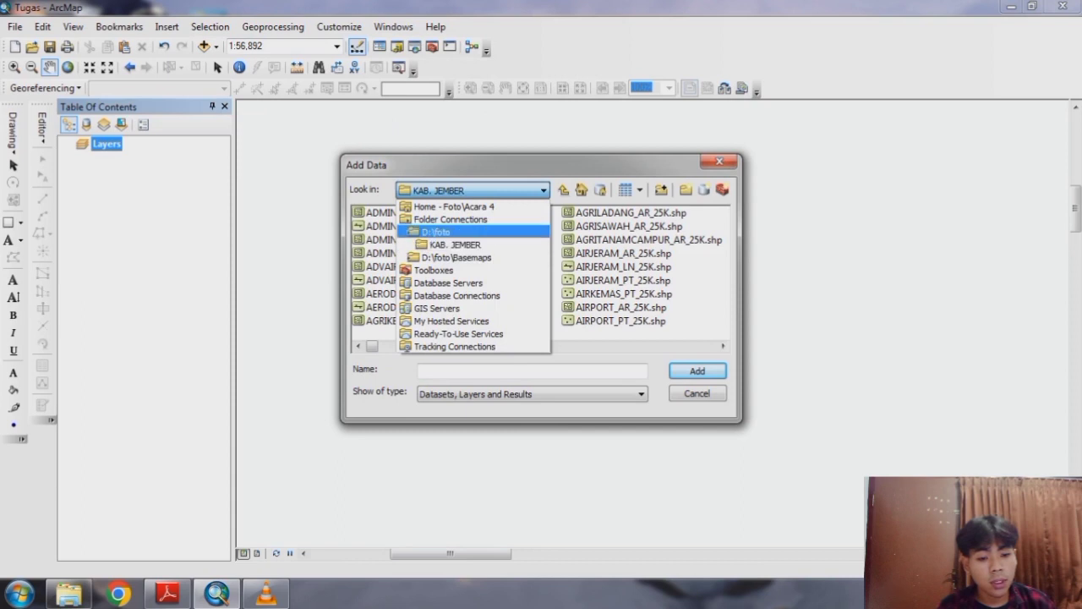
click(436, 235)
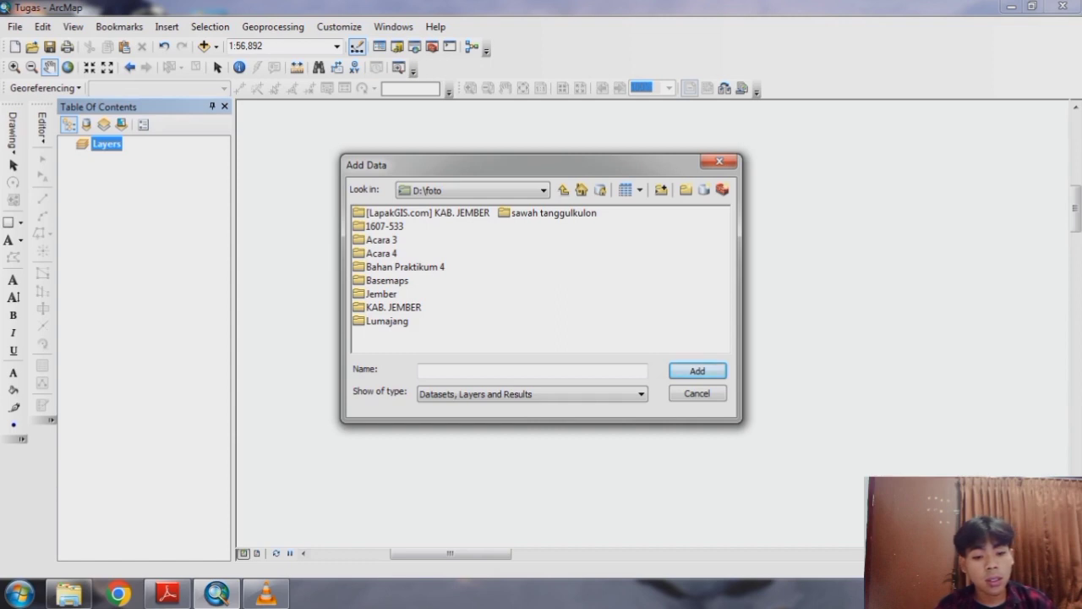
double_click(405, 267)
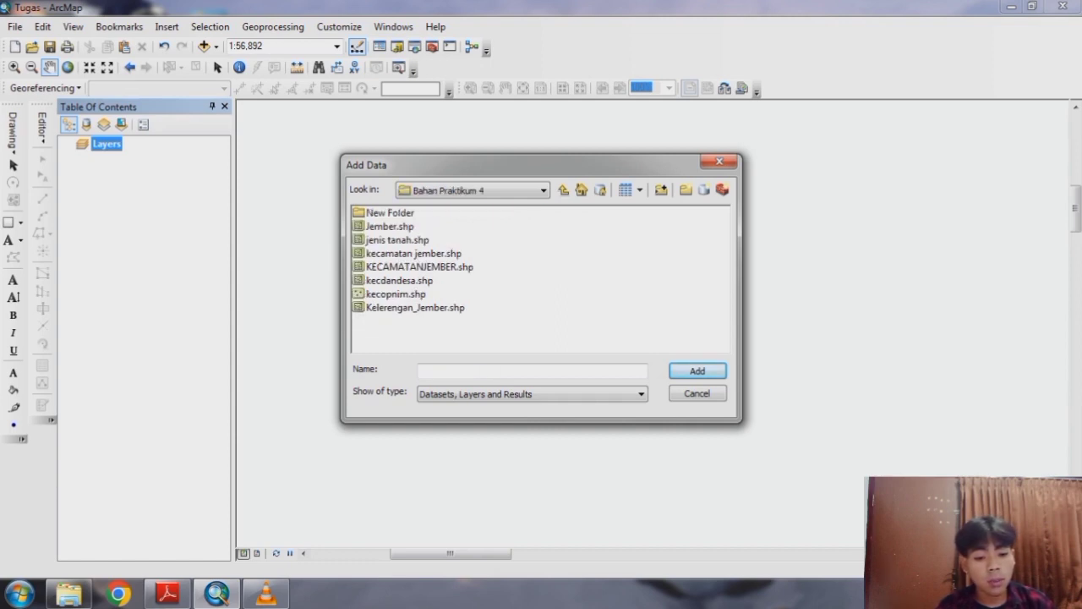
click(399, 281)
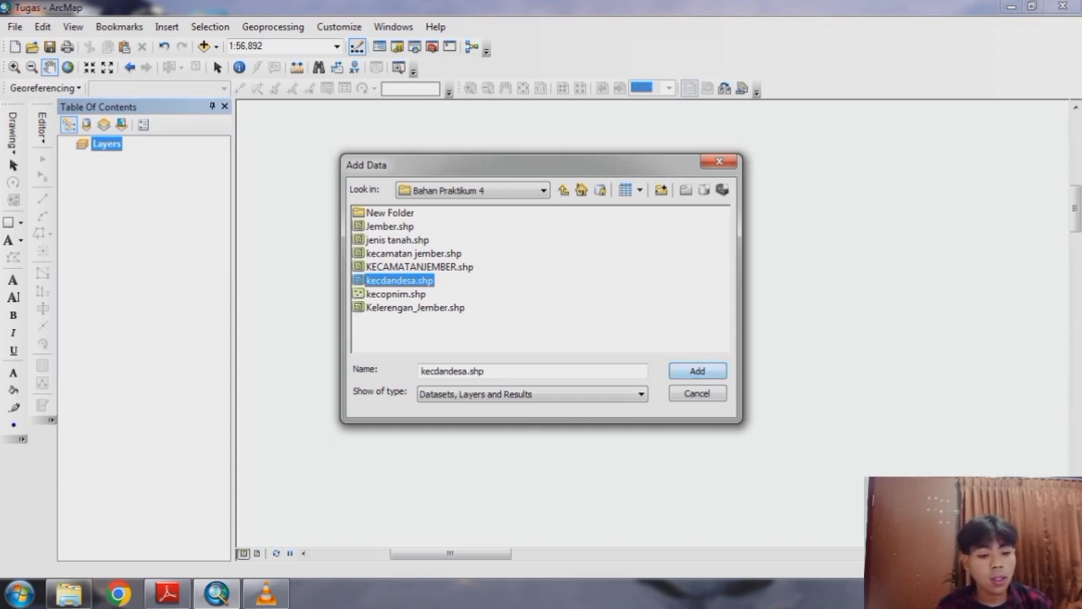
key(Return)
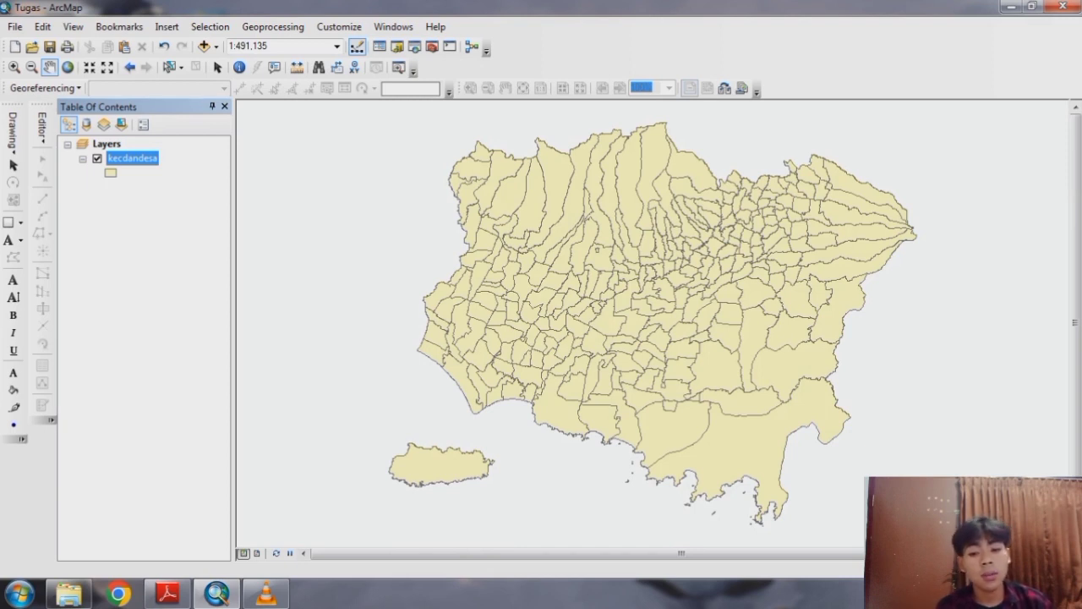
Select the JATIROTO village record of the SUMBERBARU district in the kecdandesa attribute table, and close the table.
right_click(144, 156)
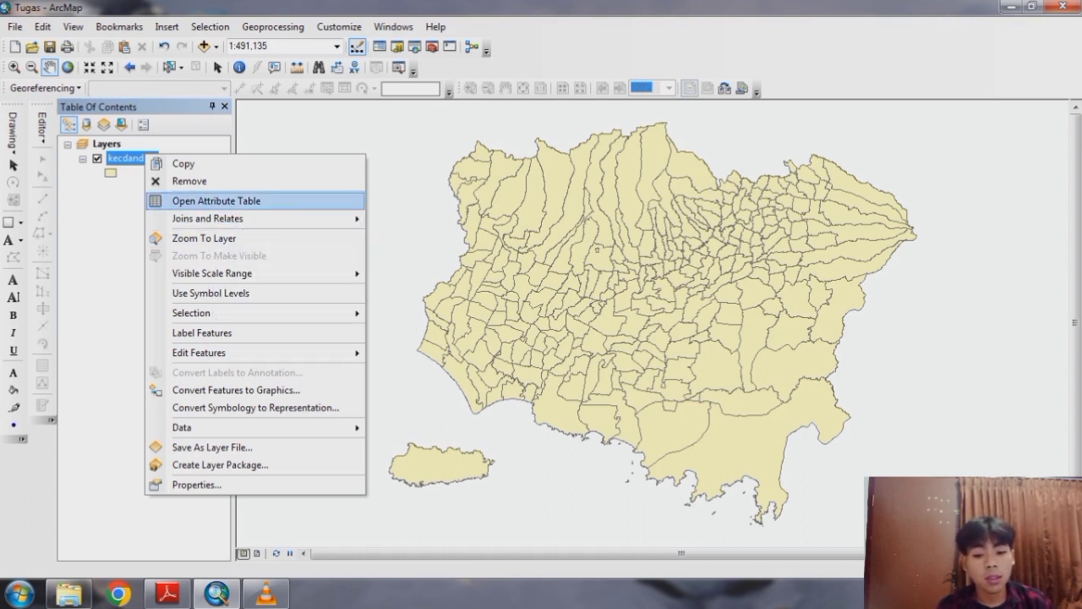
click(216, 201)
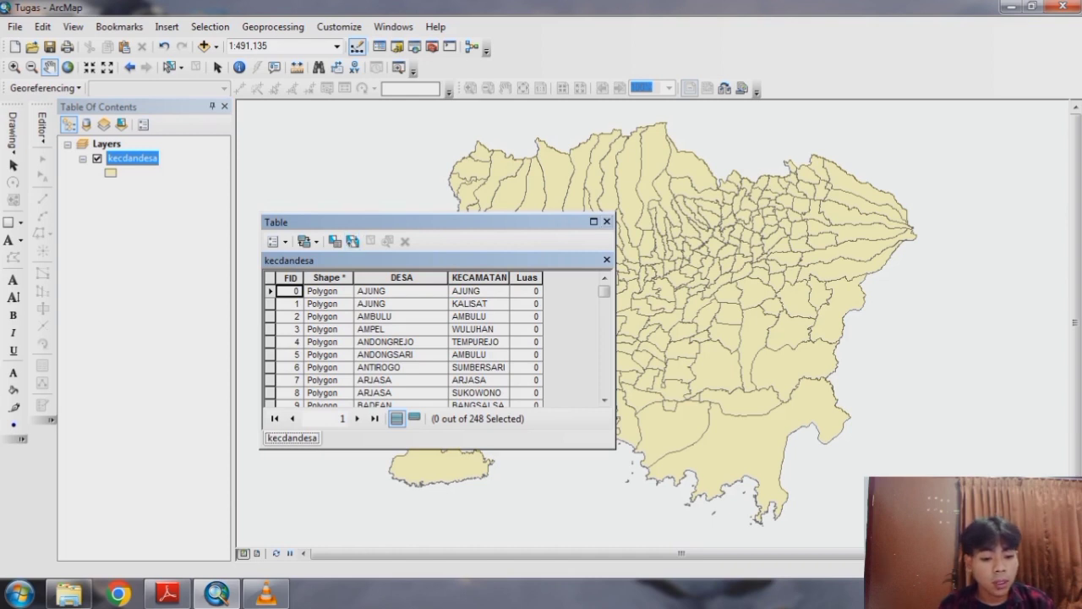
drag(604, 399, 604, 399)
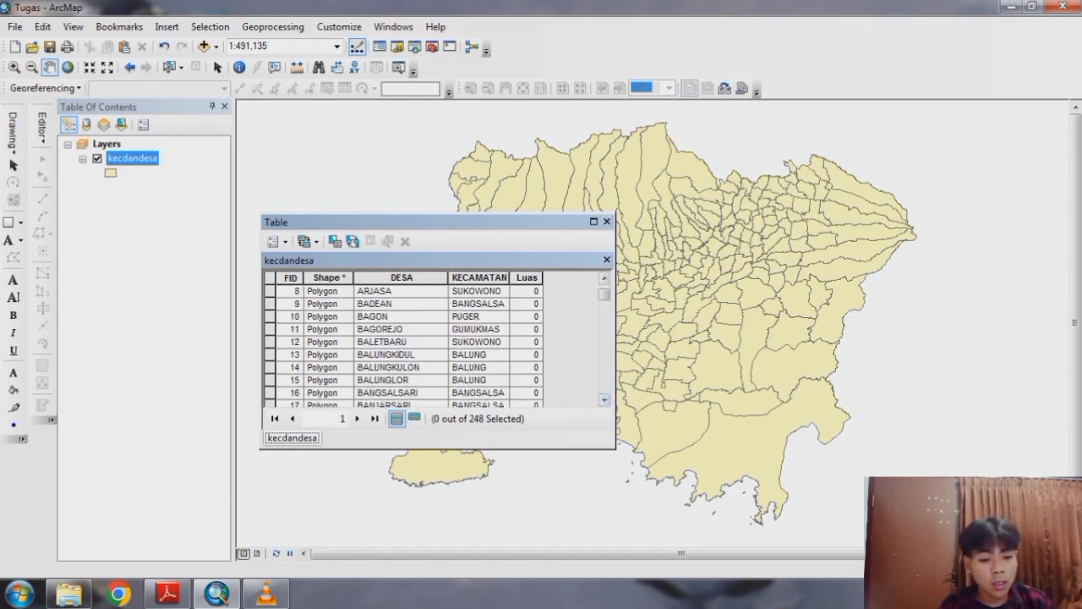
drag(604, 294, 604, 313)
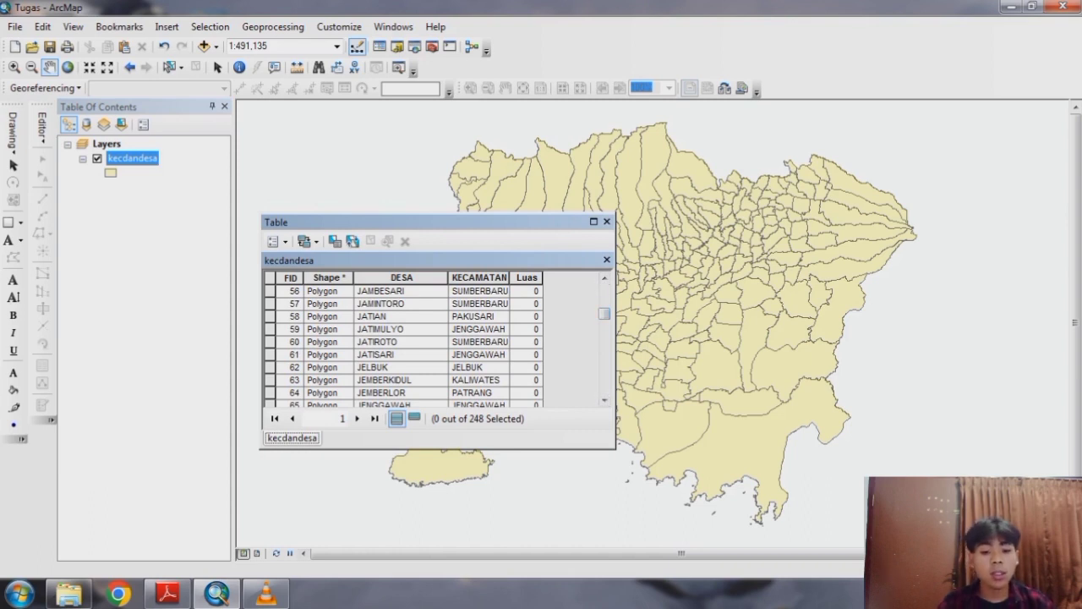
click(269, 341)
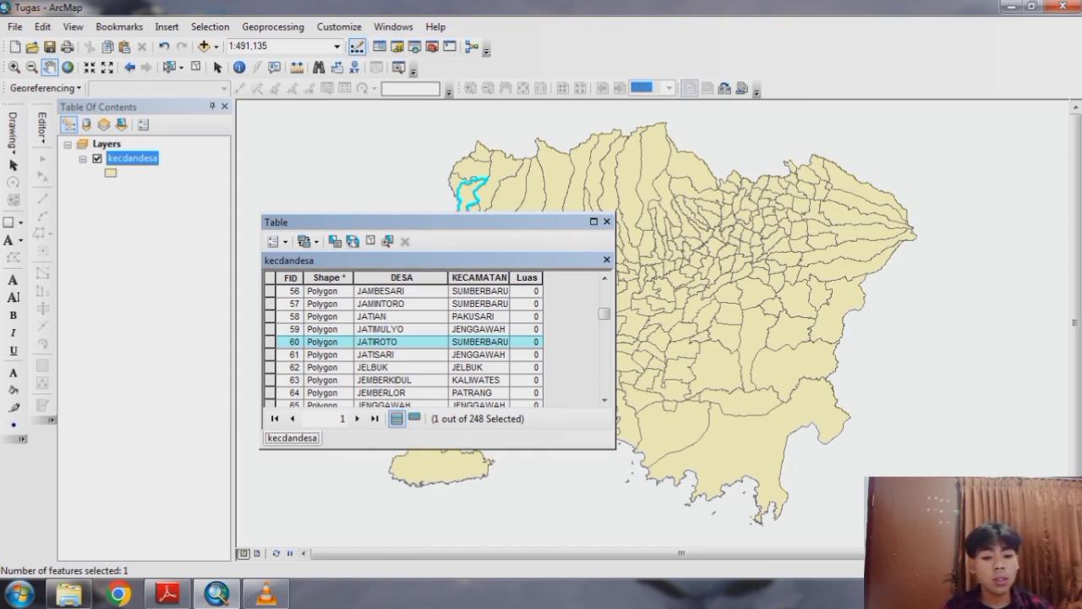
drag(339, 222, 344, 264)
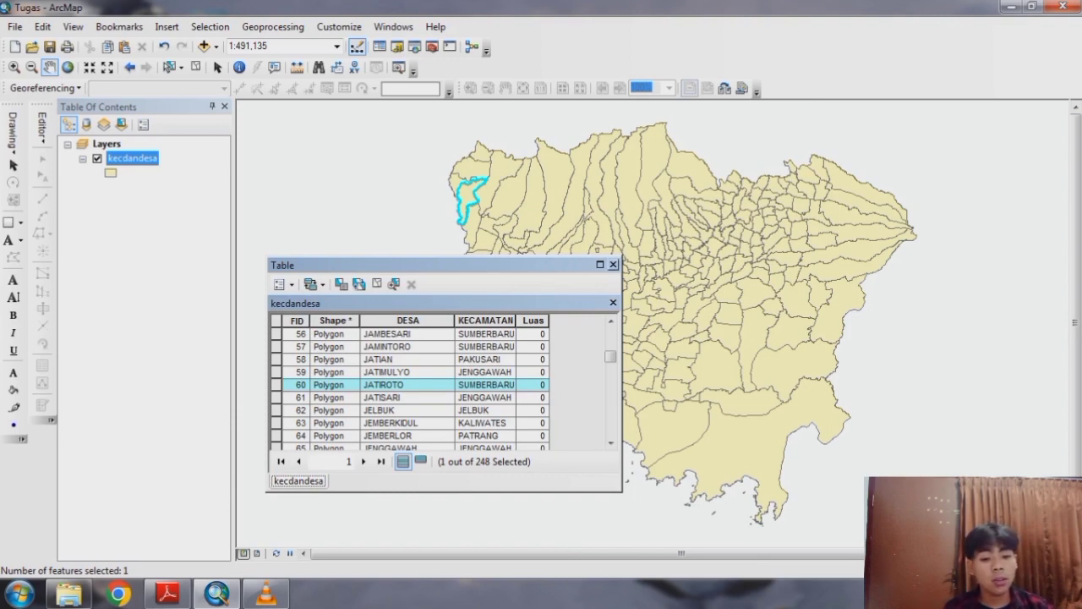
click(613, 264)
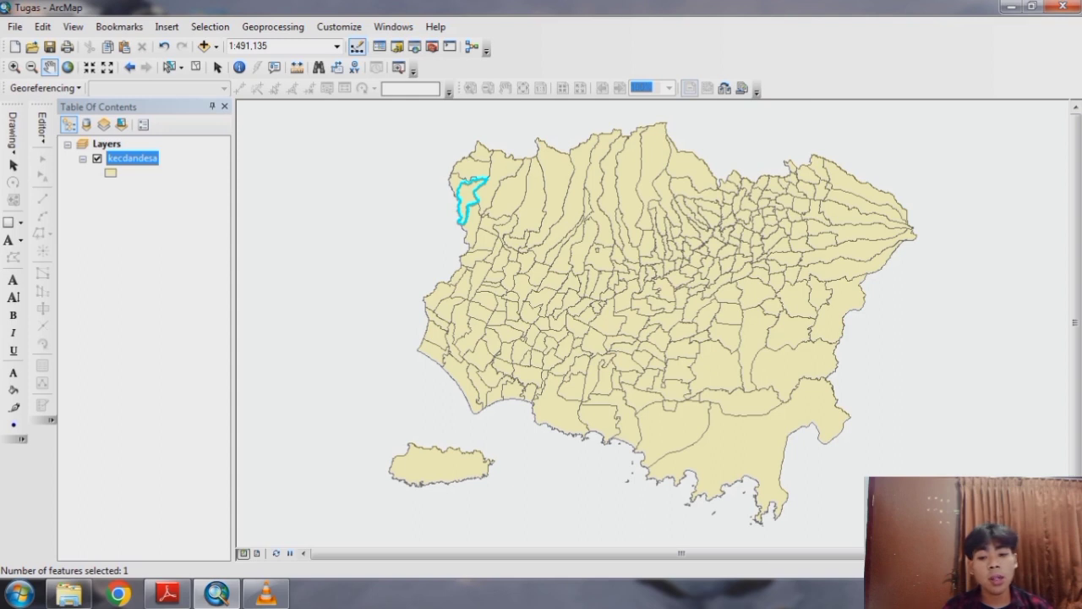
Export the selected Jatiroto feature to the Acara 4 folder as shapefile Batasdesajatiroto, replacing the existing file, and add it to the map.
right_click(147, 159)
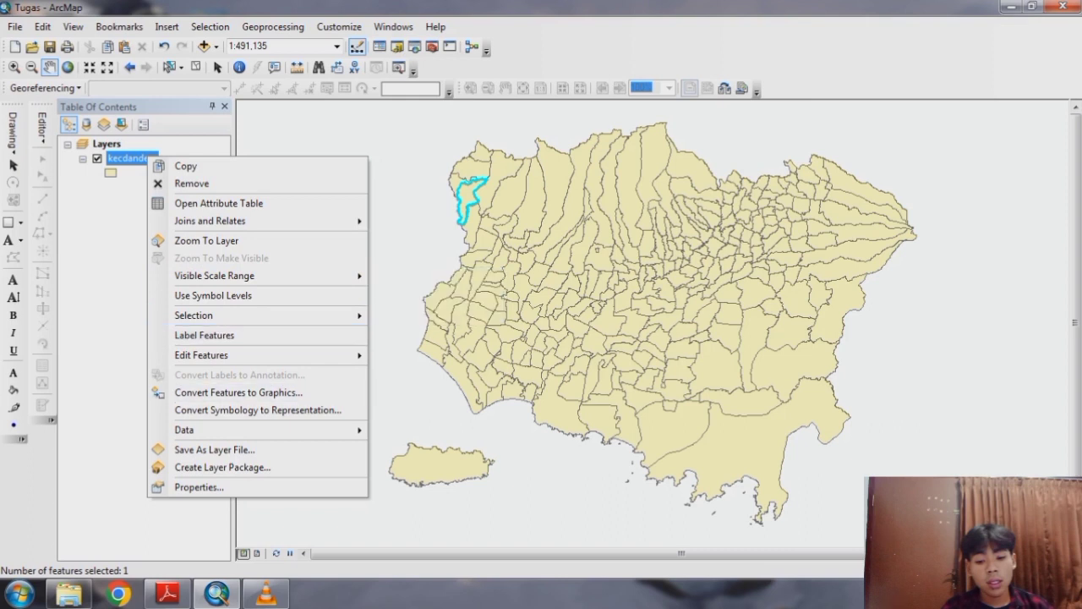
mouse_move(213, 430)
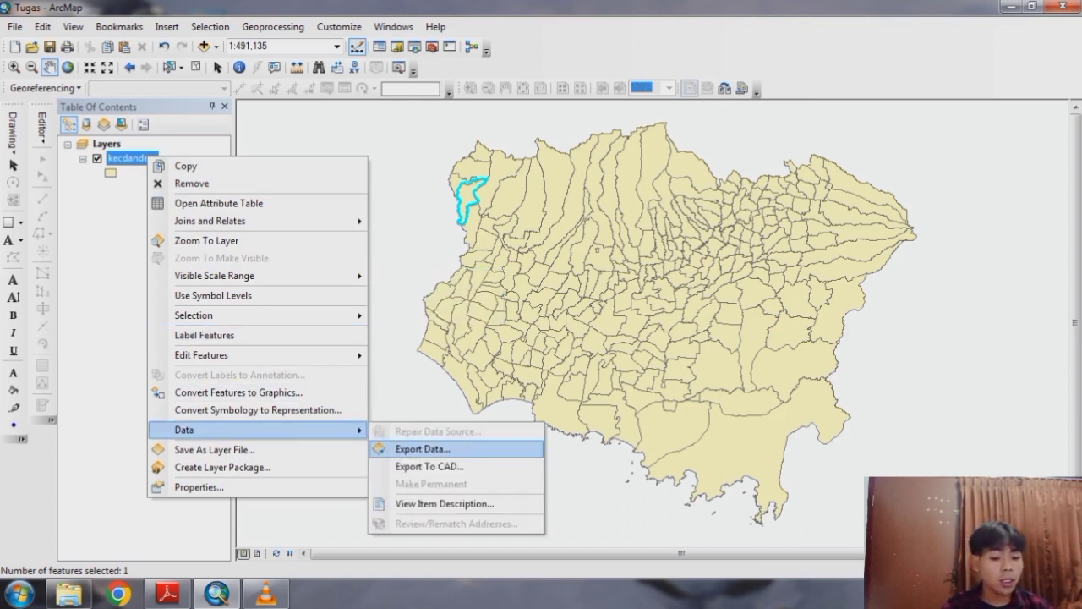
click(418, 449)
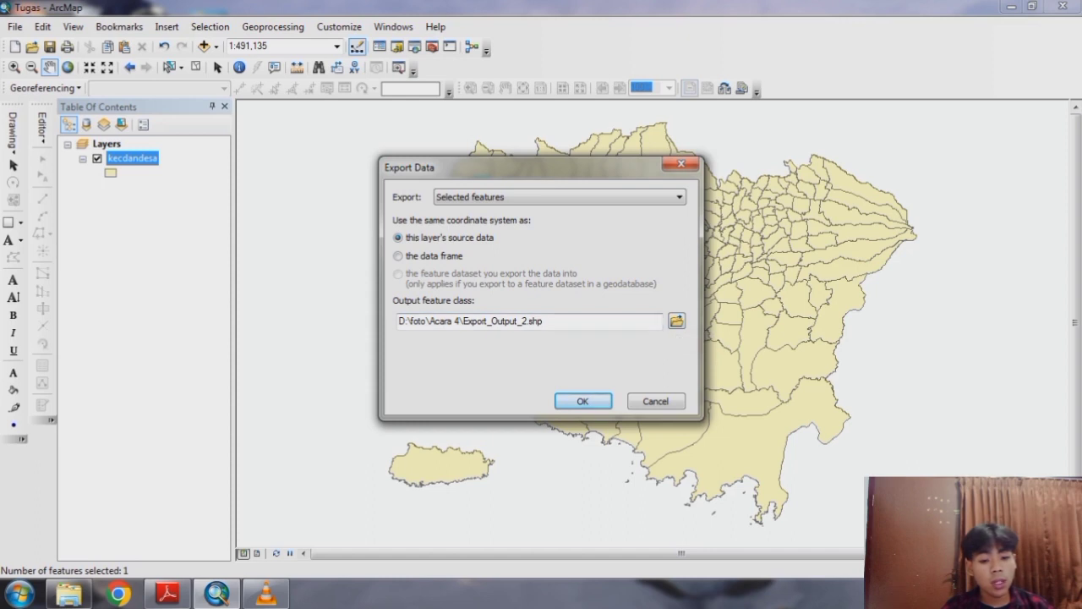
click(676, 321)
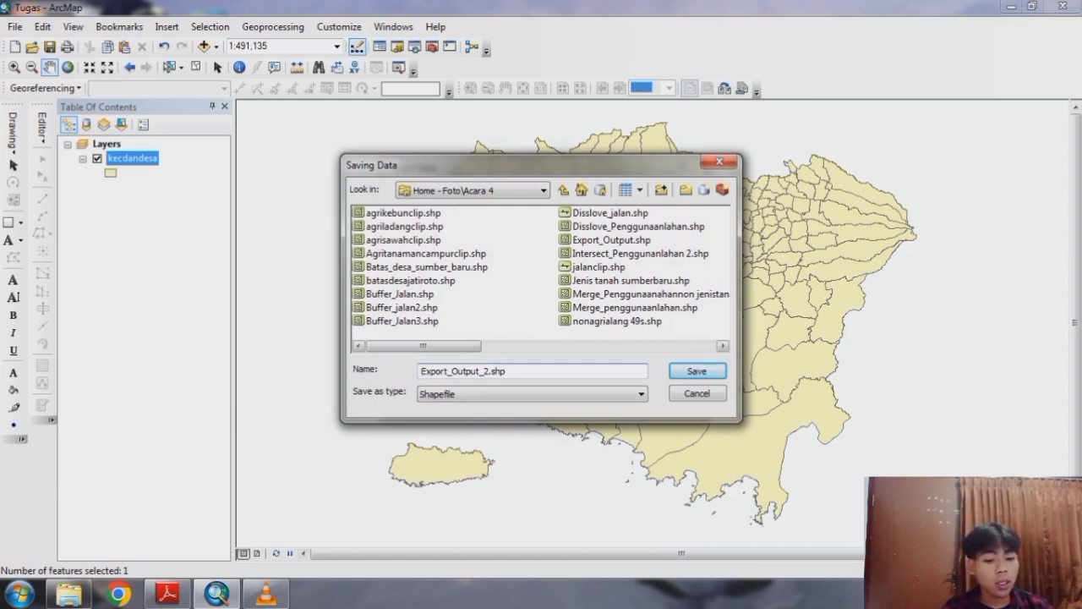
click(509, 371)
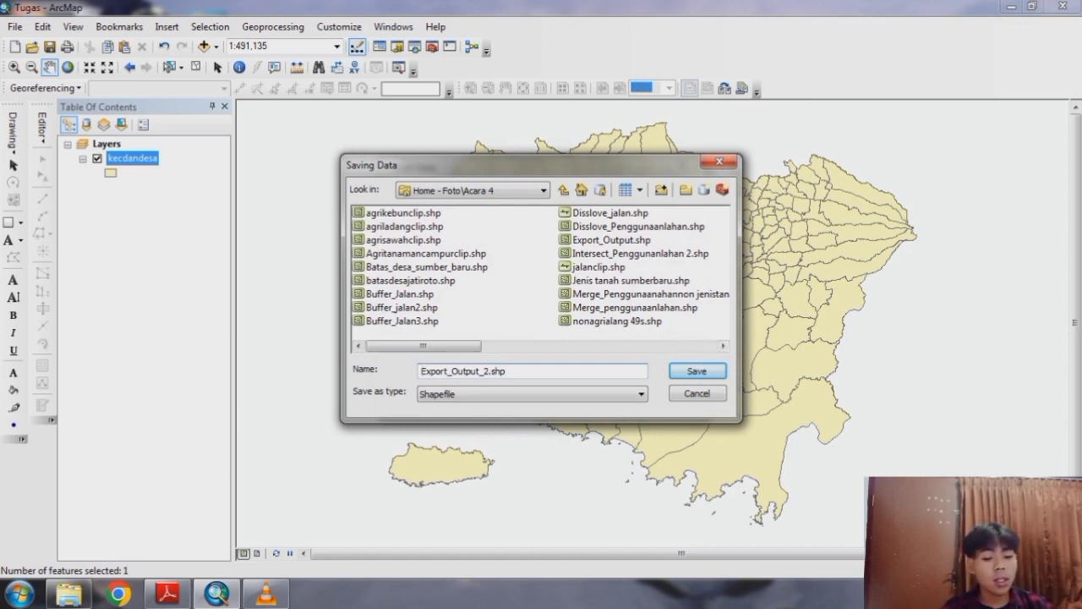
key(BackSpace)
key(BackSpace)
key(BackSpace)
key(BackSpace)
key(BackSpace)
key(BackSpace)
key(BackSpace)
key(BackSpace)
key(BackSpace)
key(BackSpace)
key(BackSpace)
key(BackSpace)
key(BackSpace)
key(BackSpace)
key(BackSpace)
key(BackSpace)
key(BackSpace)
key(BackSpace)
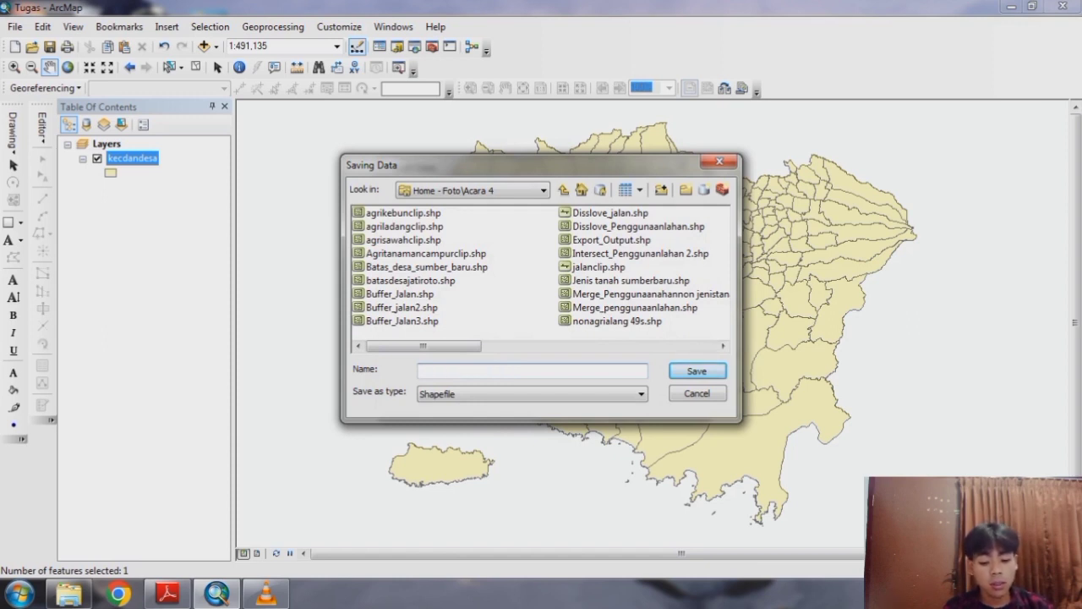
text(B)
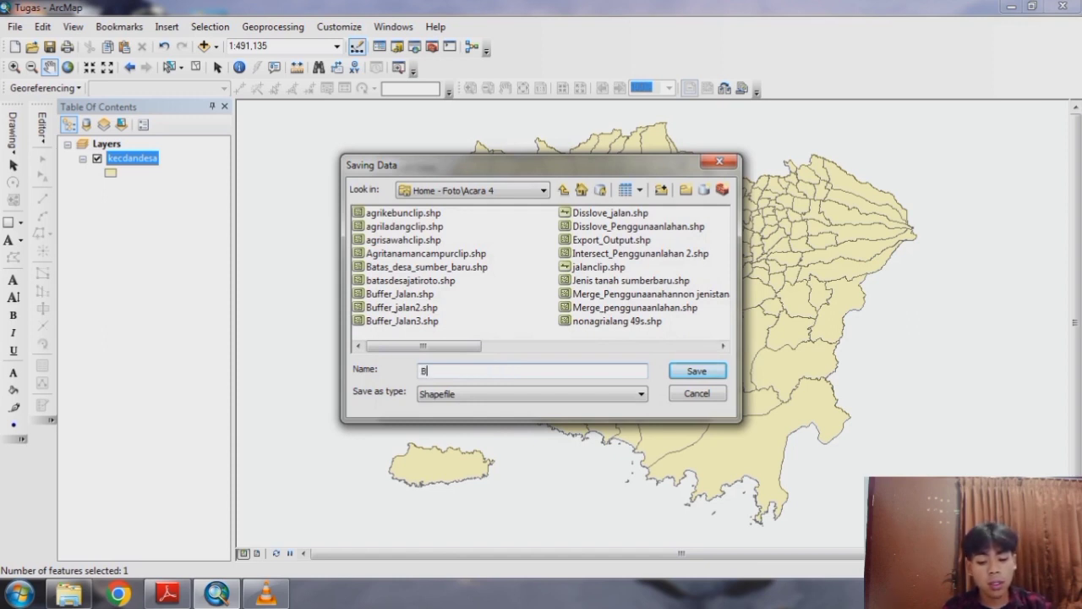
text(atas)
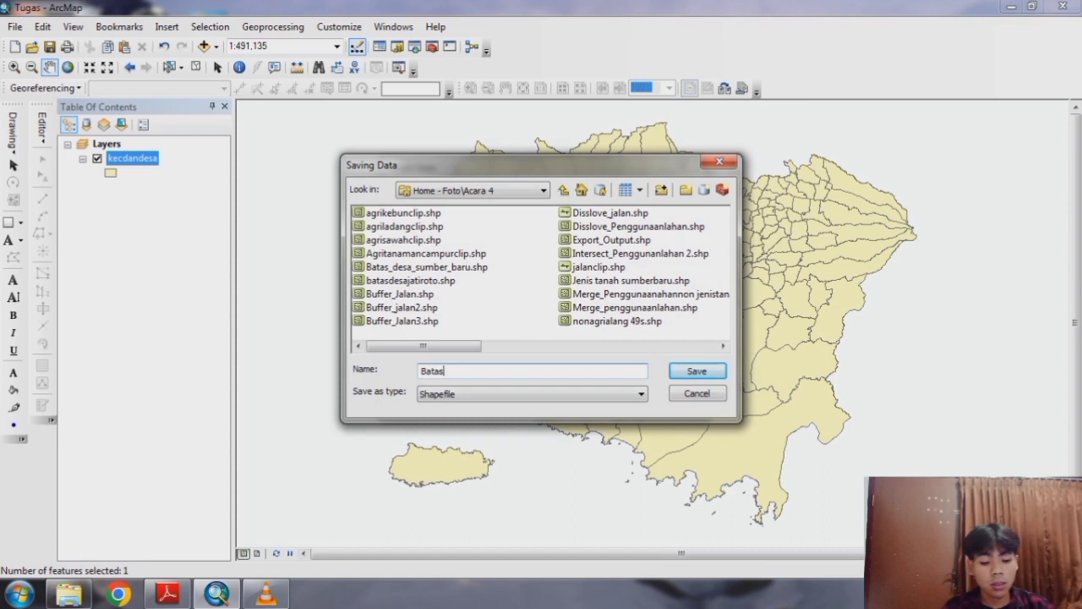
text(desa)
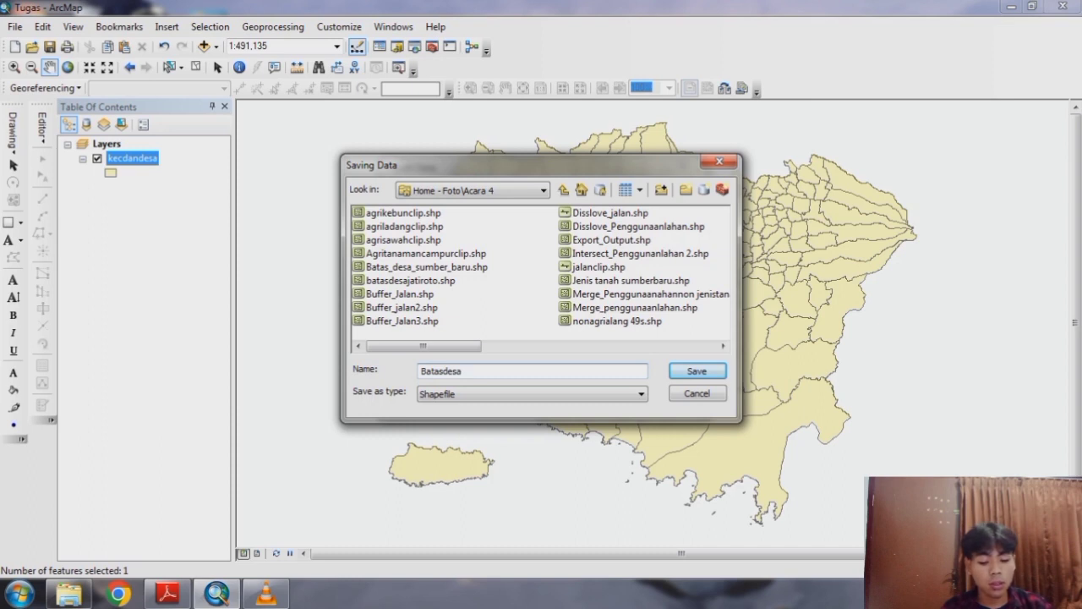
text(ja)
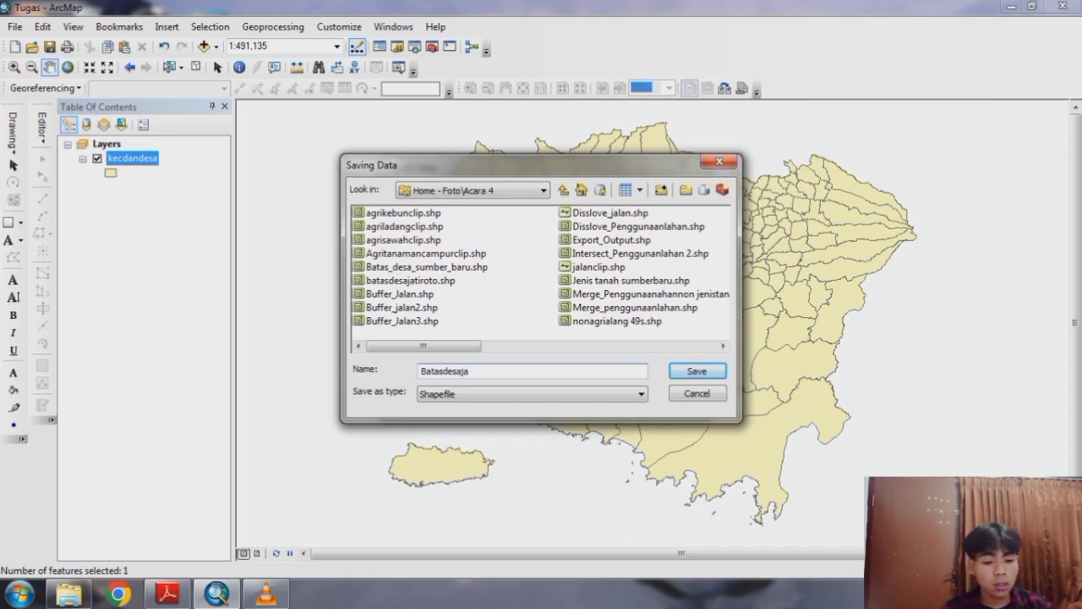
text(tiroto)
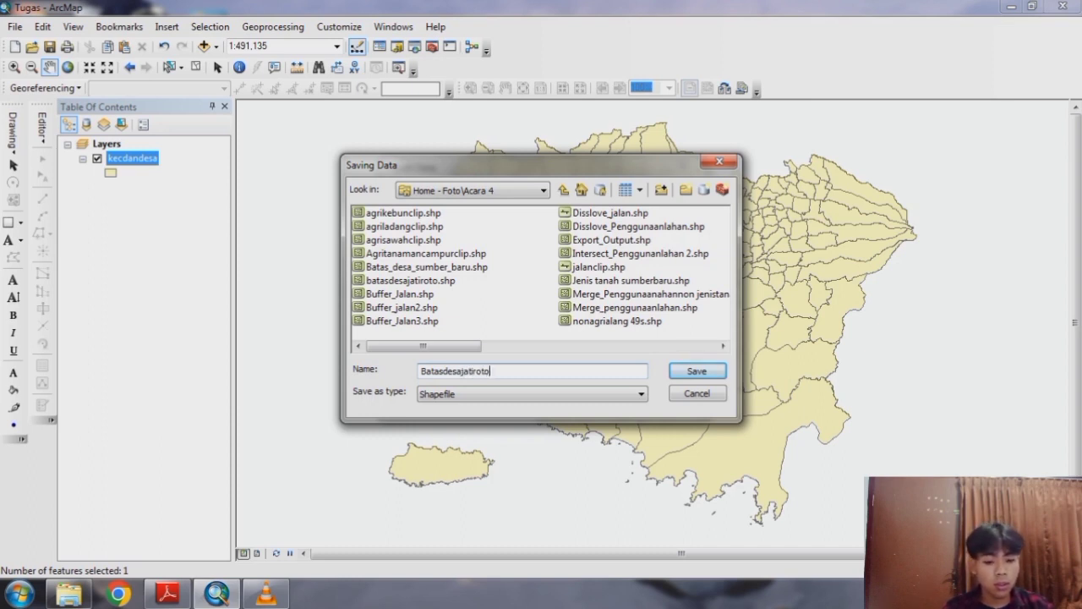
key(Return)
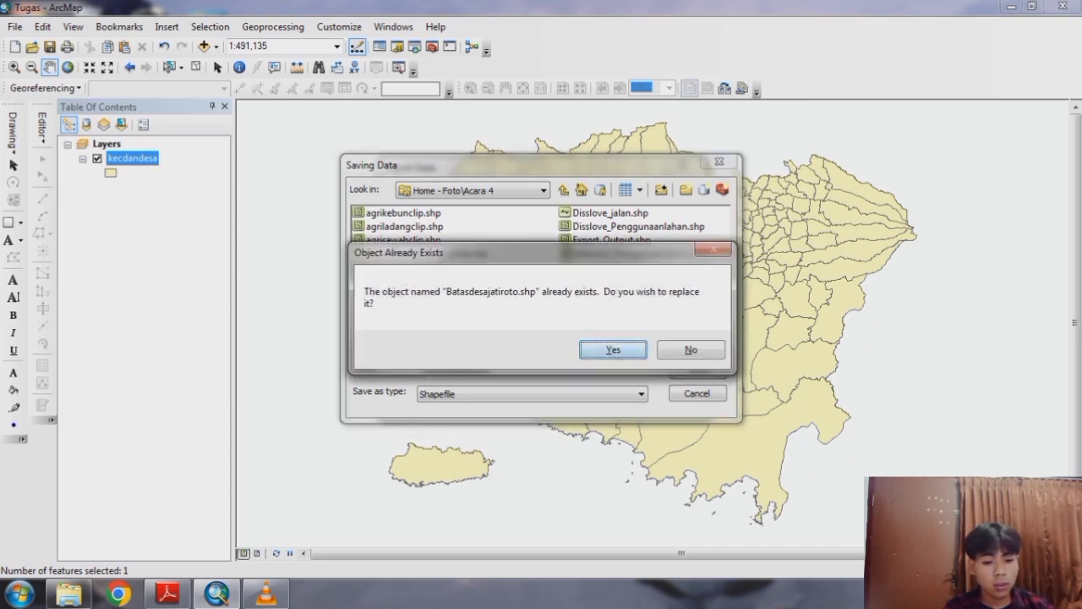
key(Return)
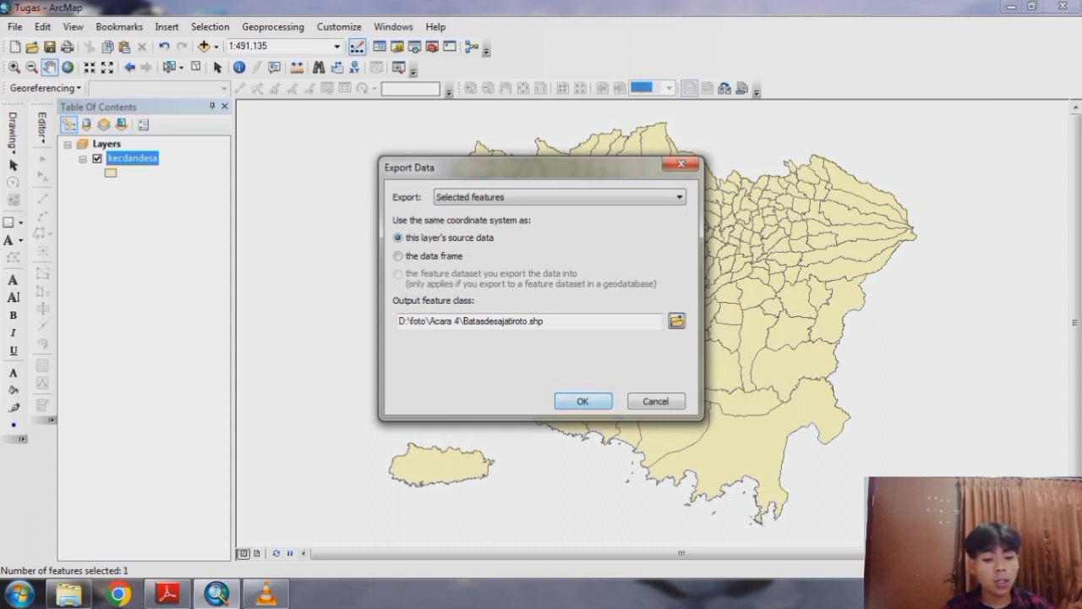
key(Return)
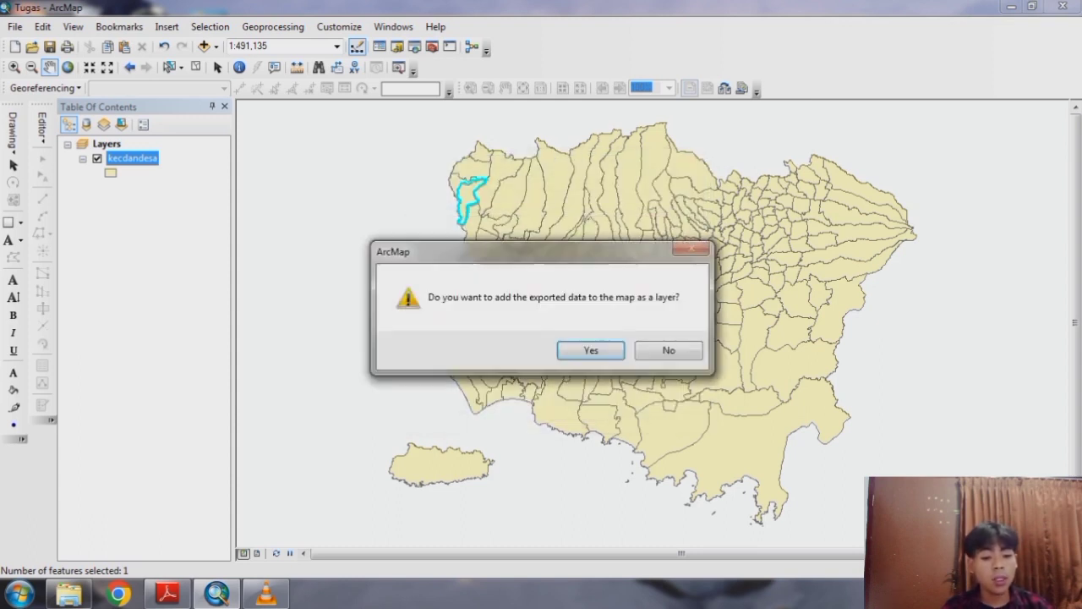
key(Return)
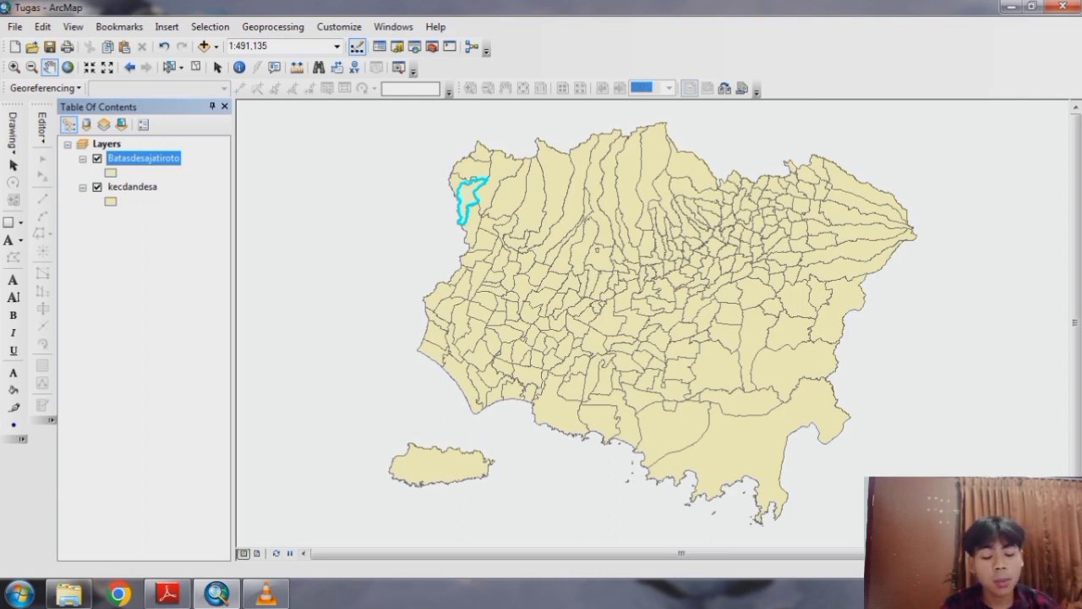
Hide the kecdandesa layer and zoom the map to the Batasdesajatiroto layer.
click(97, 187)
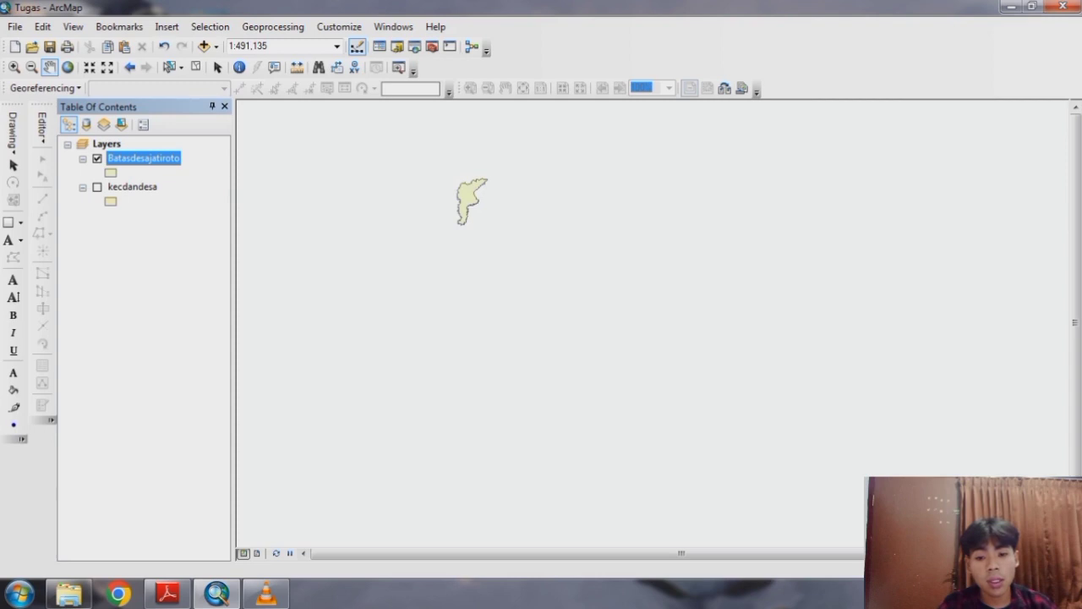
right_click(148, 159)
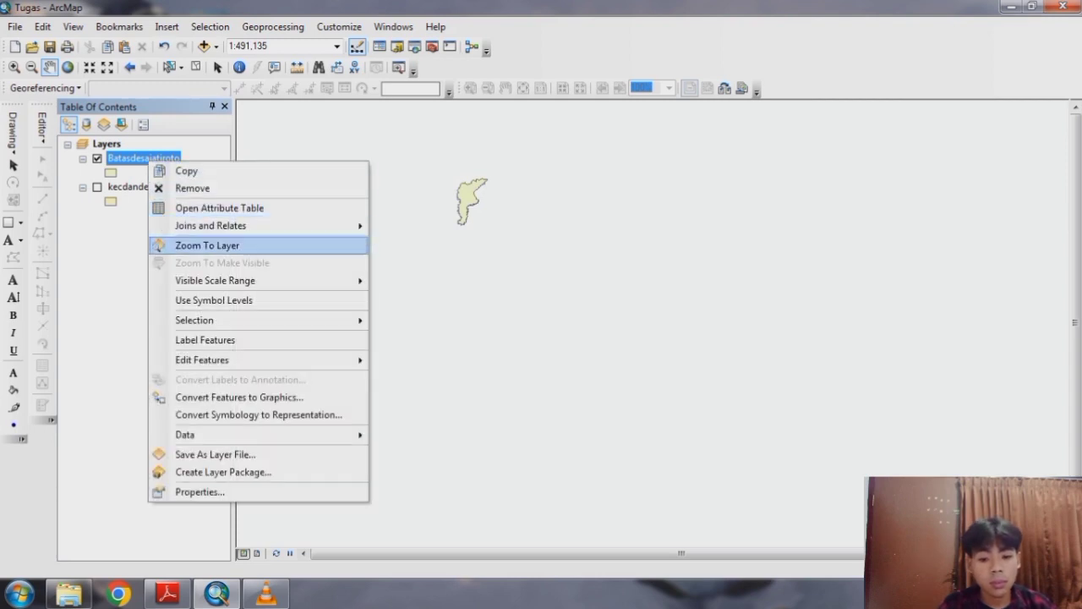
click(207, 245)
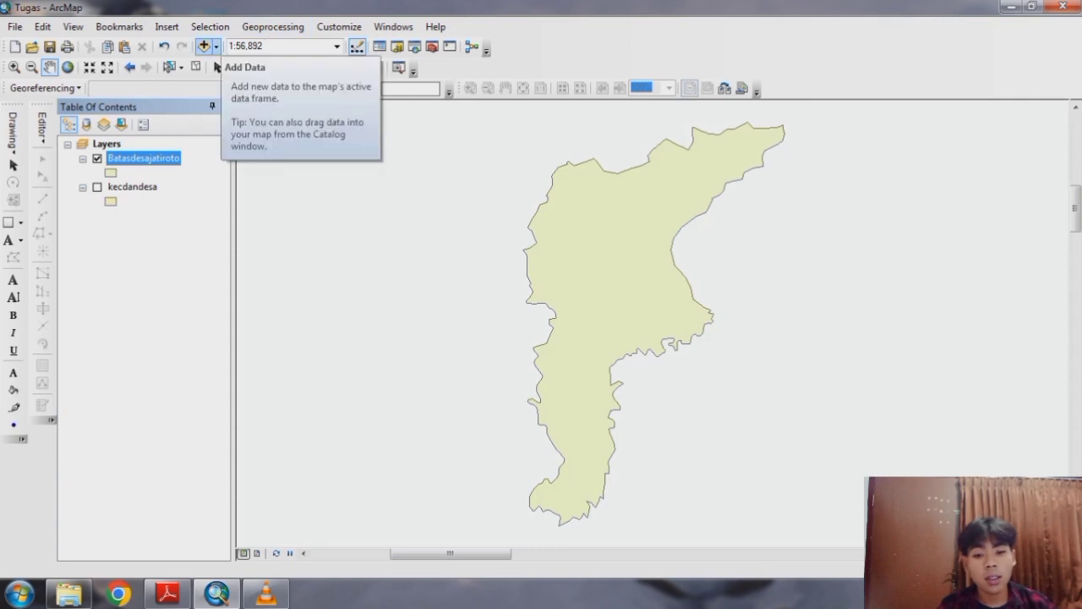
Add the shapefile AGRISAWAH_AR_25K.shp from the KAB. JEMBER folder in D:\foto to the map.
click(216, 47)
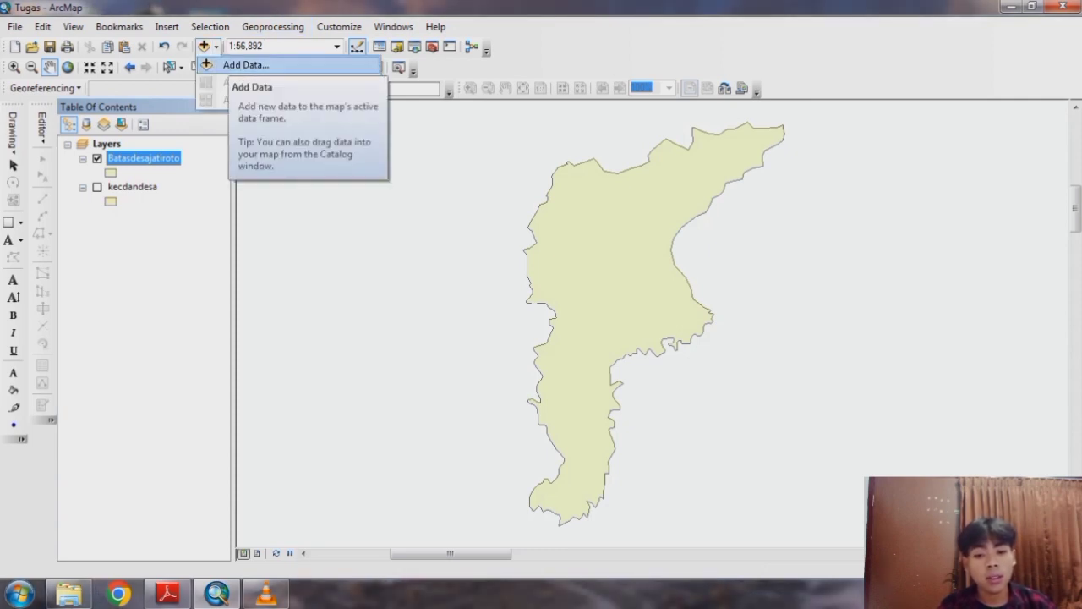
click(245, 64)
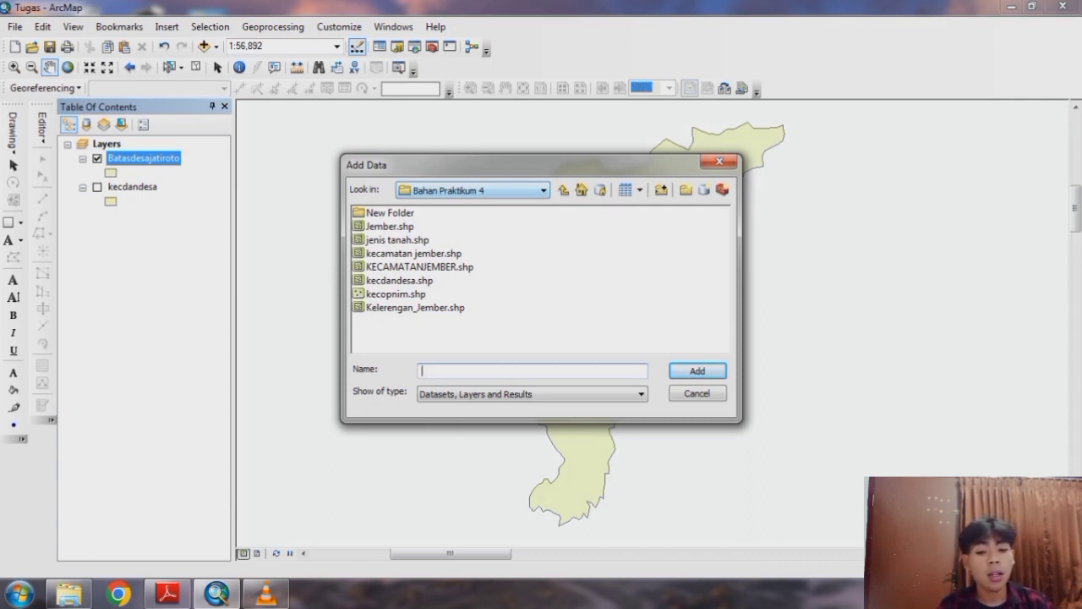
click(543, 190)
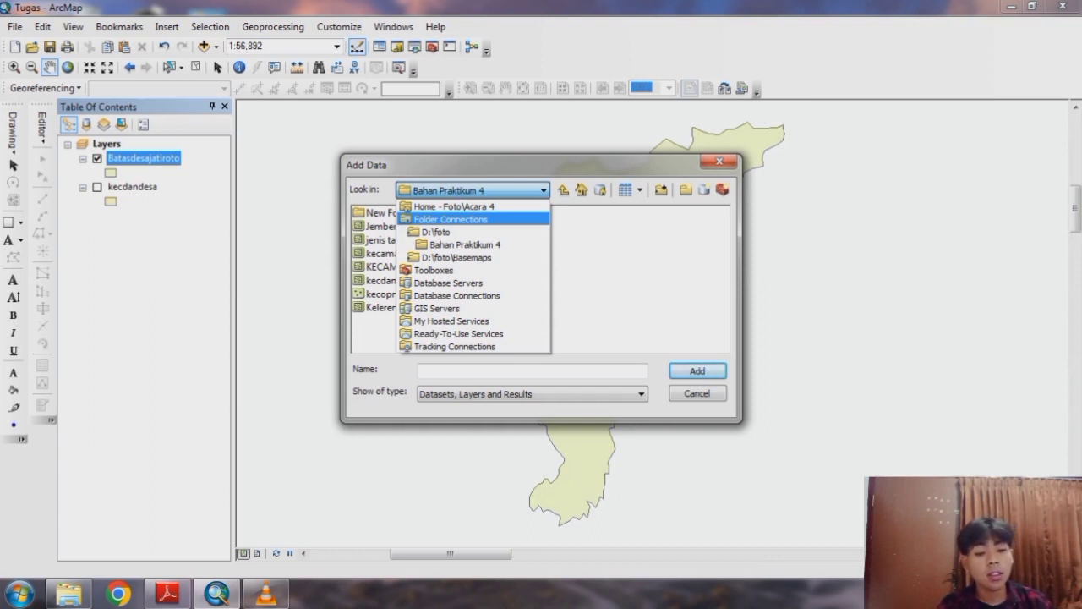
click(437, 232)
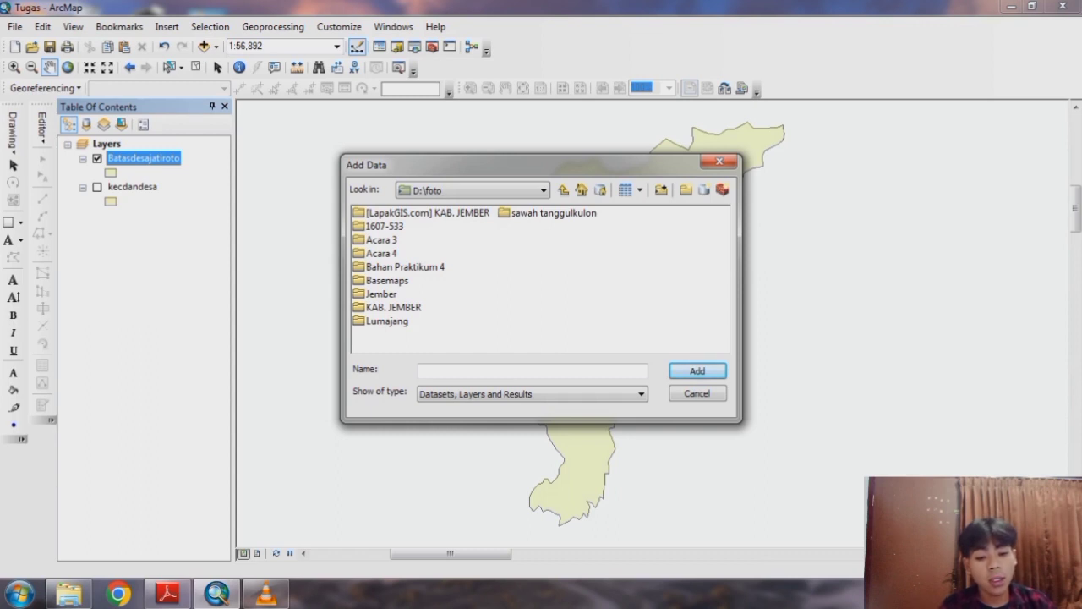
double_click(393, 307)
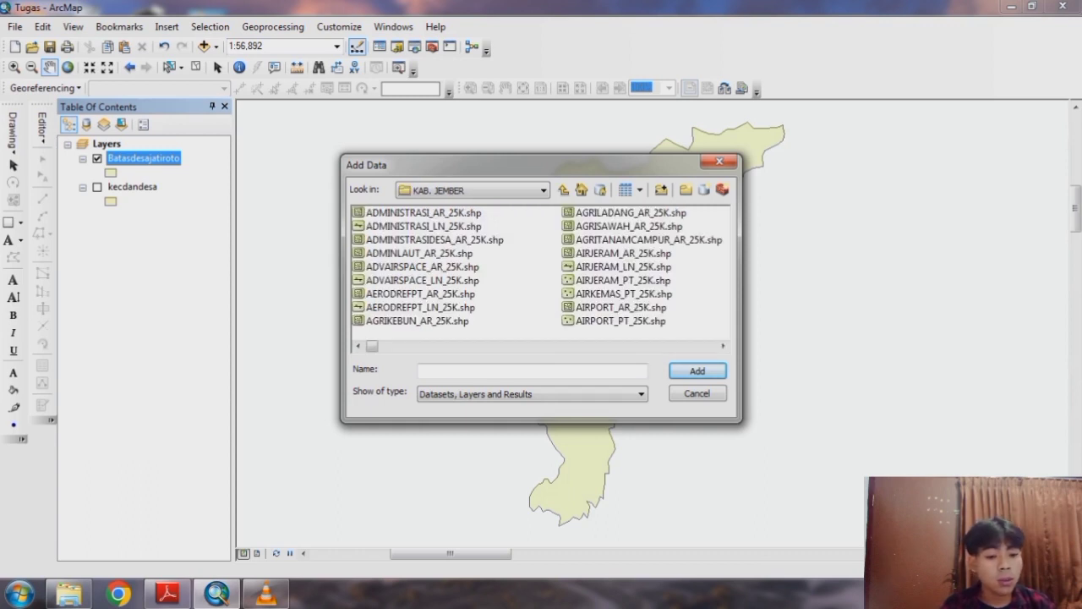
click(628, 226)
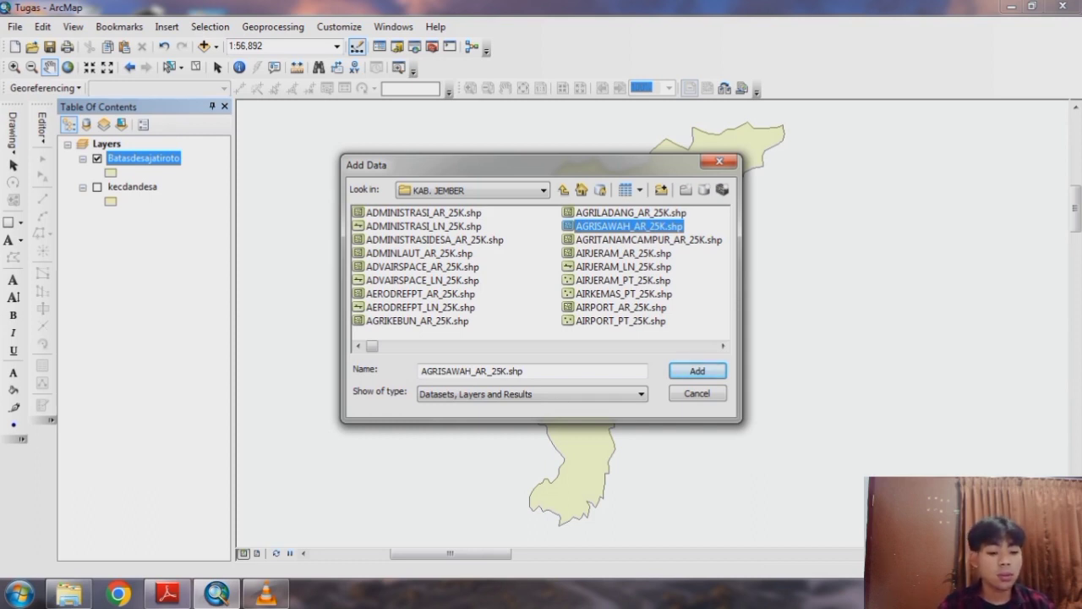
key(Return)
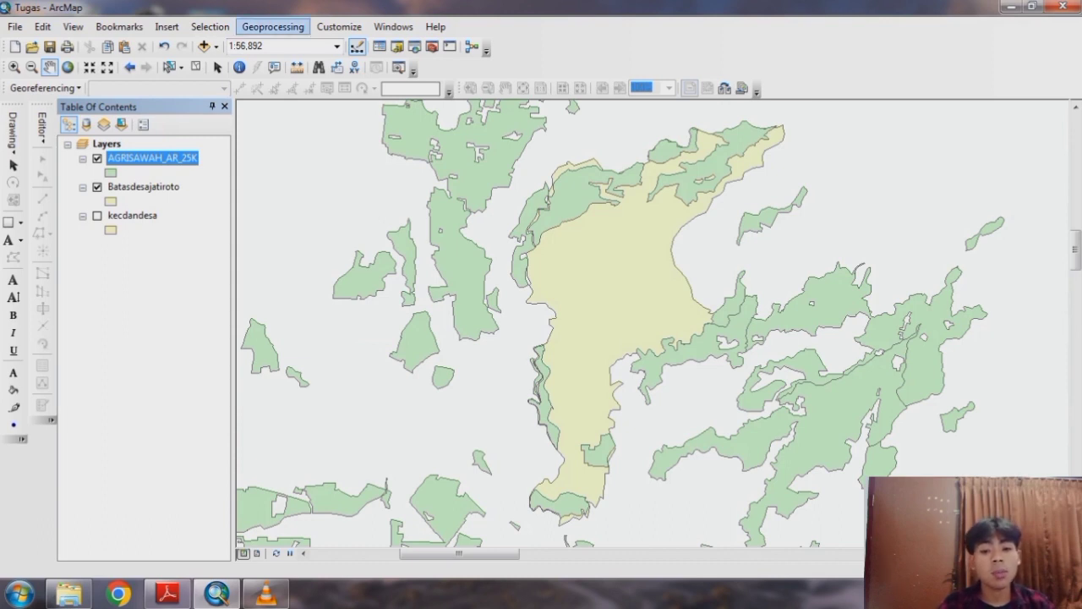
Set up a Clip with AGRISAWAH_AR_25K as input features and Batasdesajatiroto.shp from the Acara 4 folder as clip features.
click(274, 26)
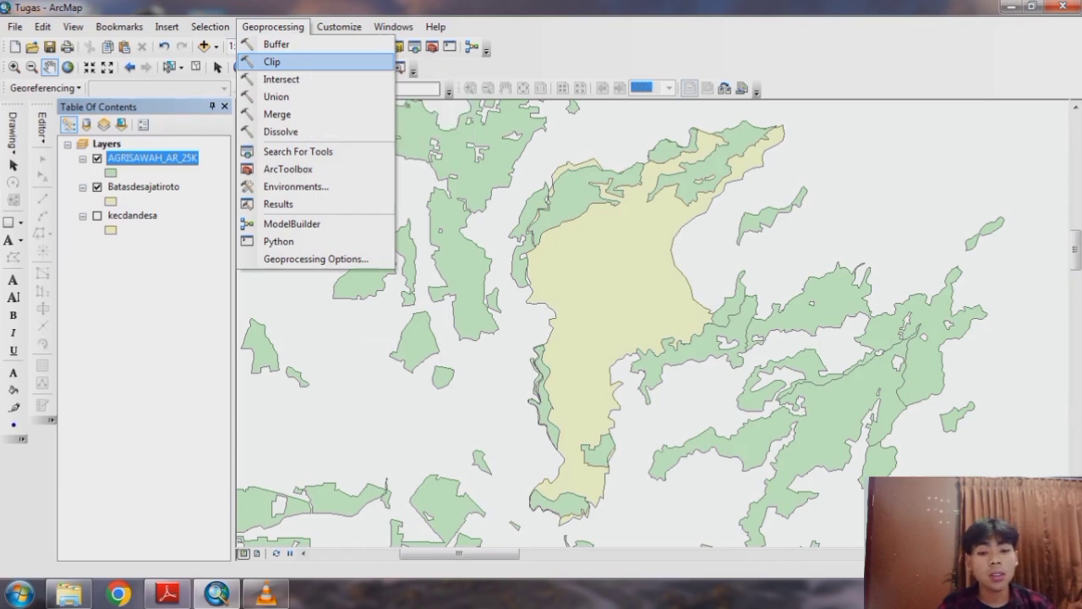
click(271, 62)
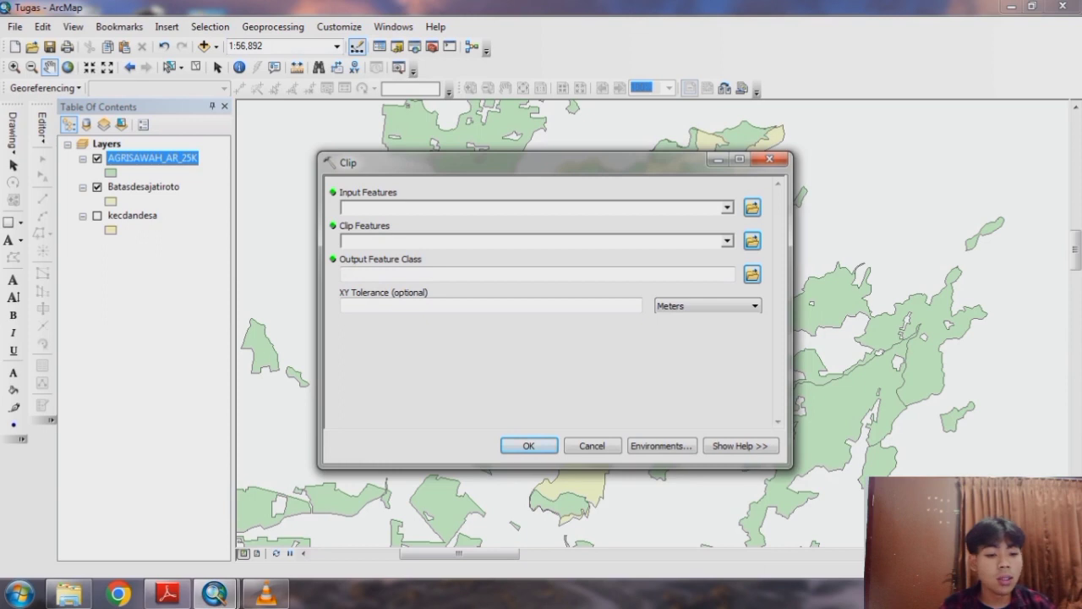
click(752, 240)
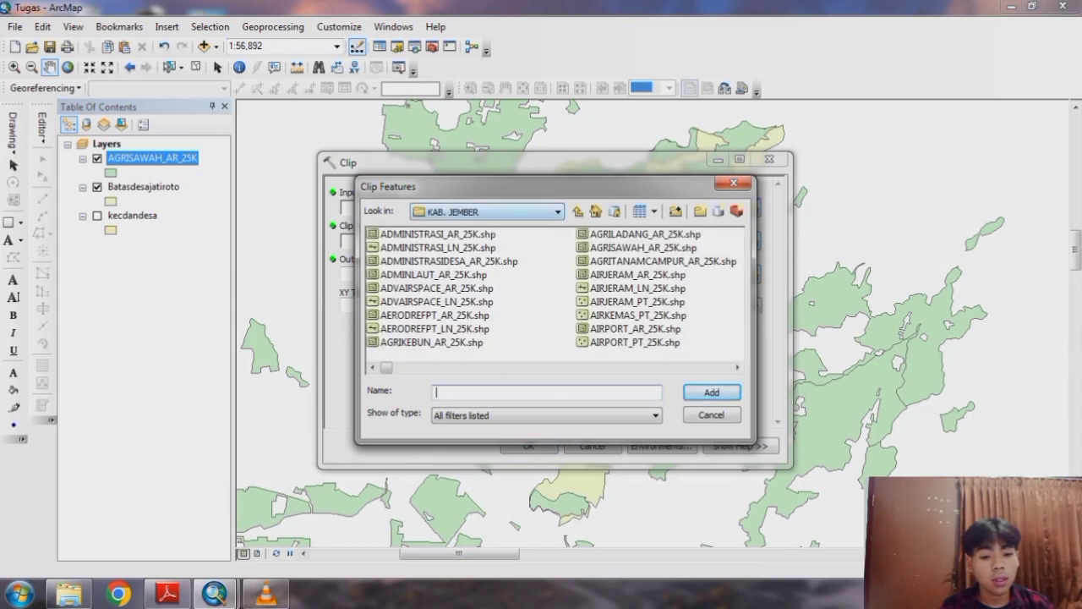
click(557, 213)
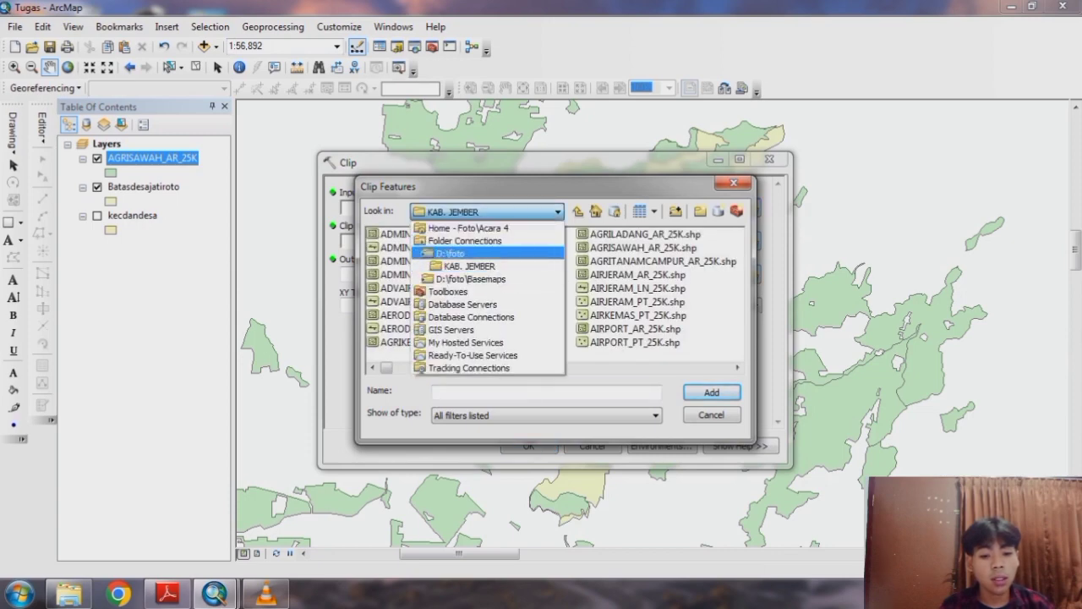
click(448, 252)
double_click(396, 275)
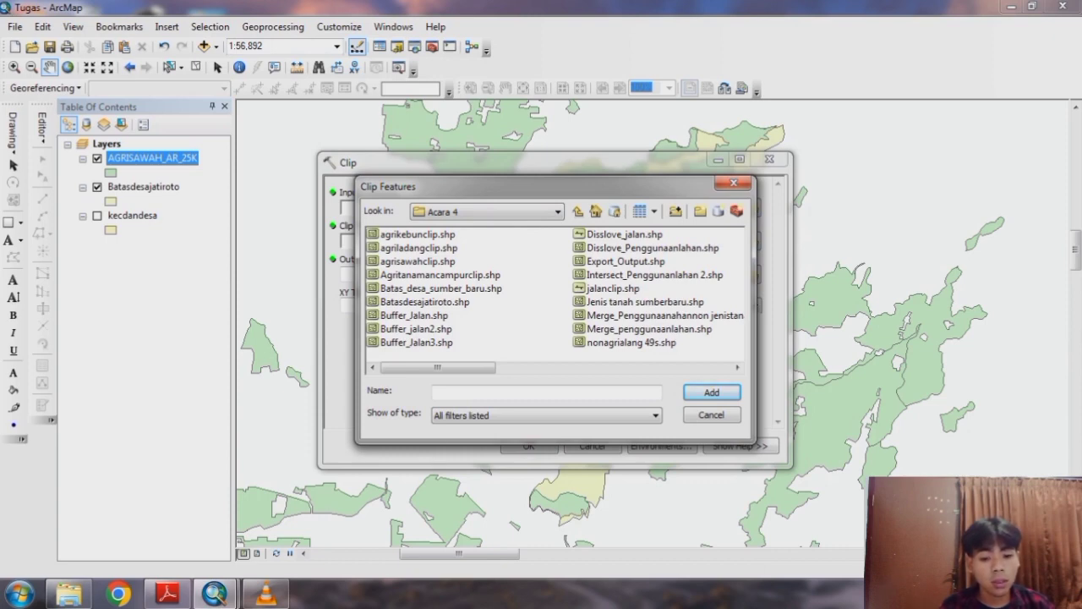
click(424, 301)
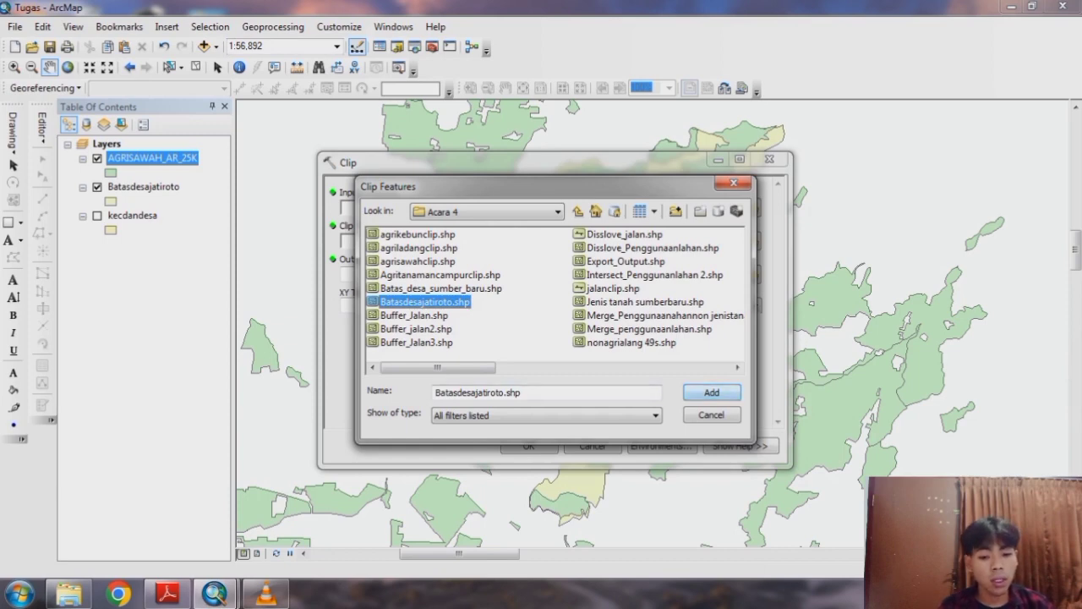
key(Return)
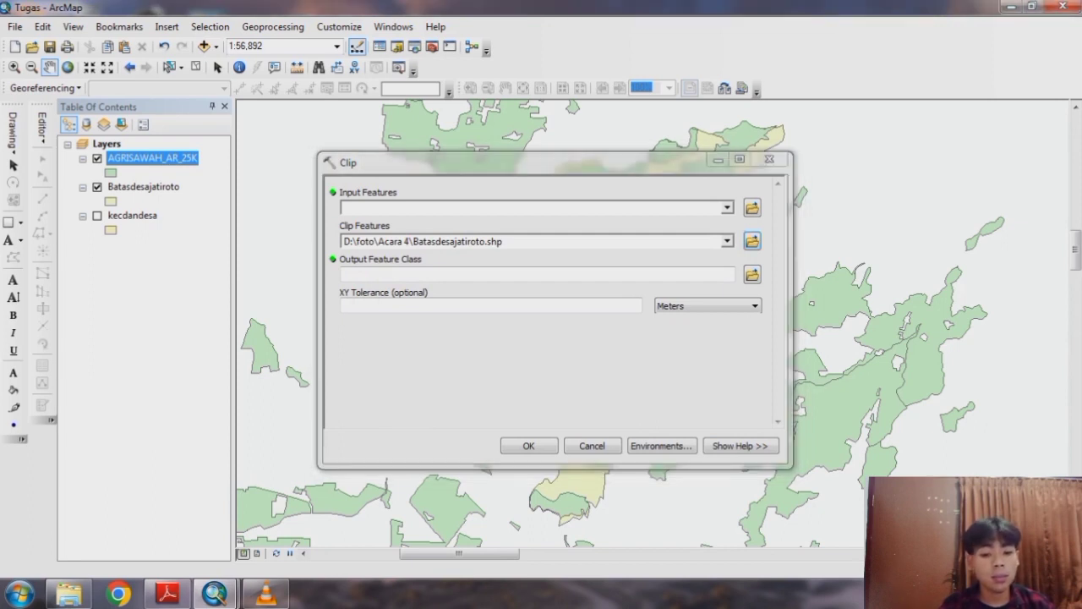
drag(152, 159, 533, 208)
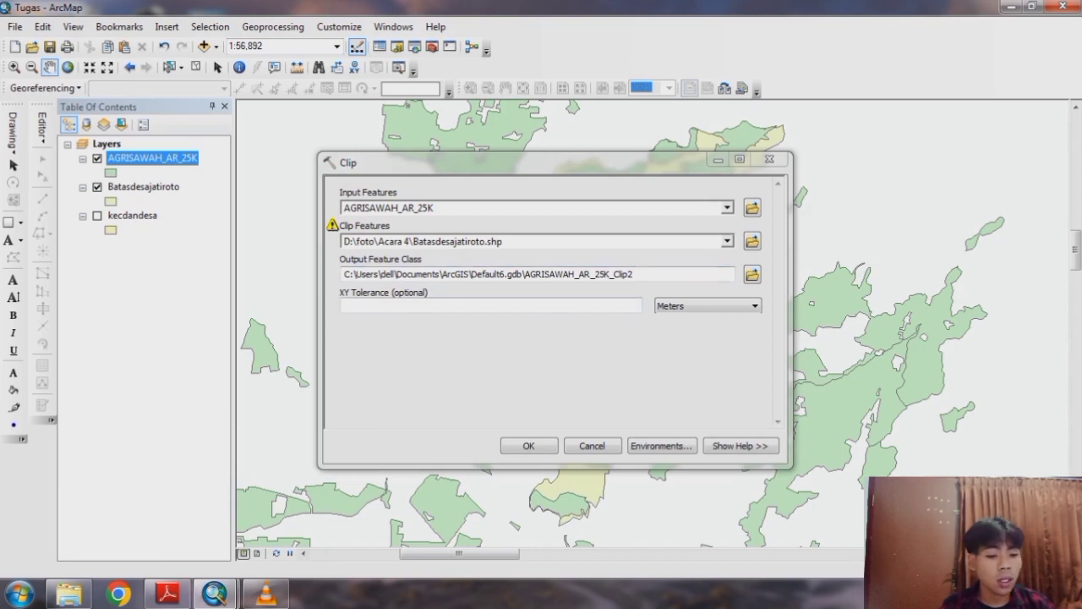
Try to set the clip's output feature class to Agrisawahclip in the Acara 4 folder.
click(752, 274)
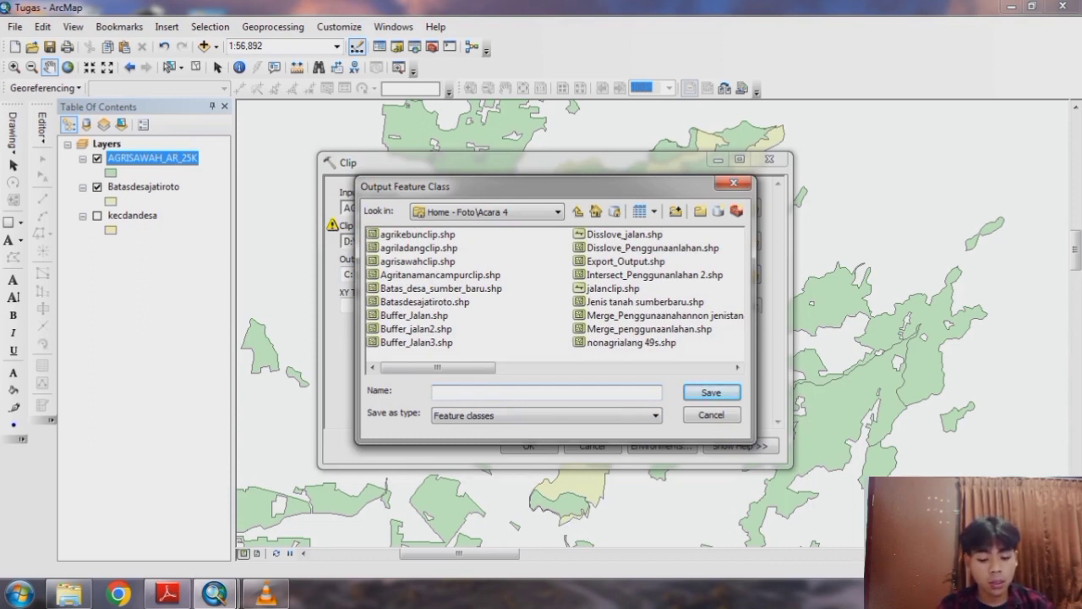
text(AG)
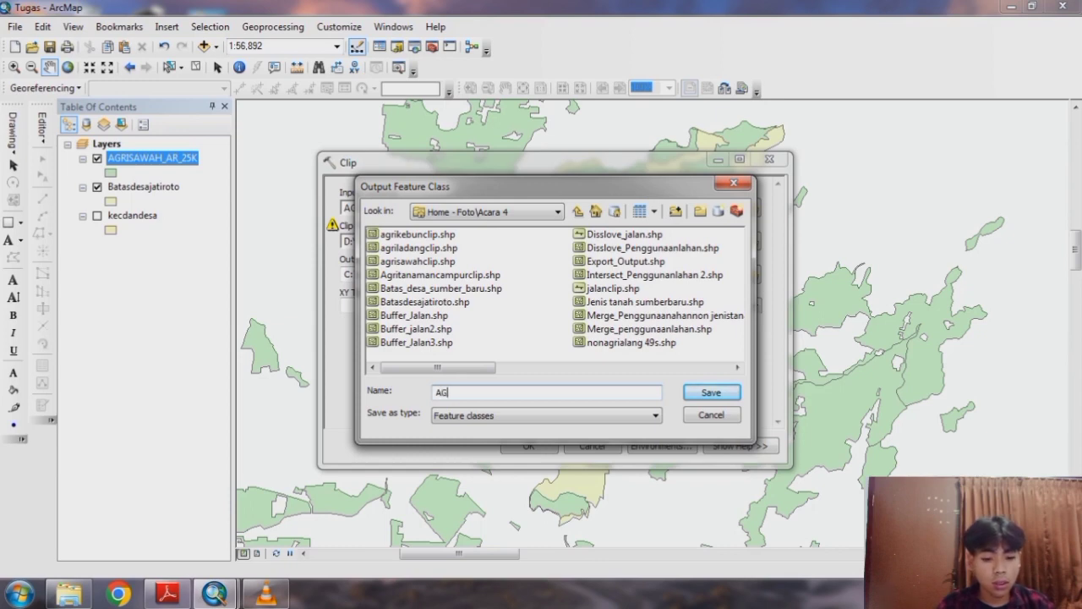
key(BackSpace)
text(G)
key(BackSpace)
text(gri)
text(s)
key(BackSpace)
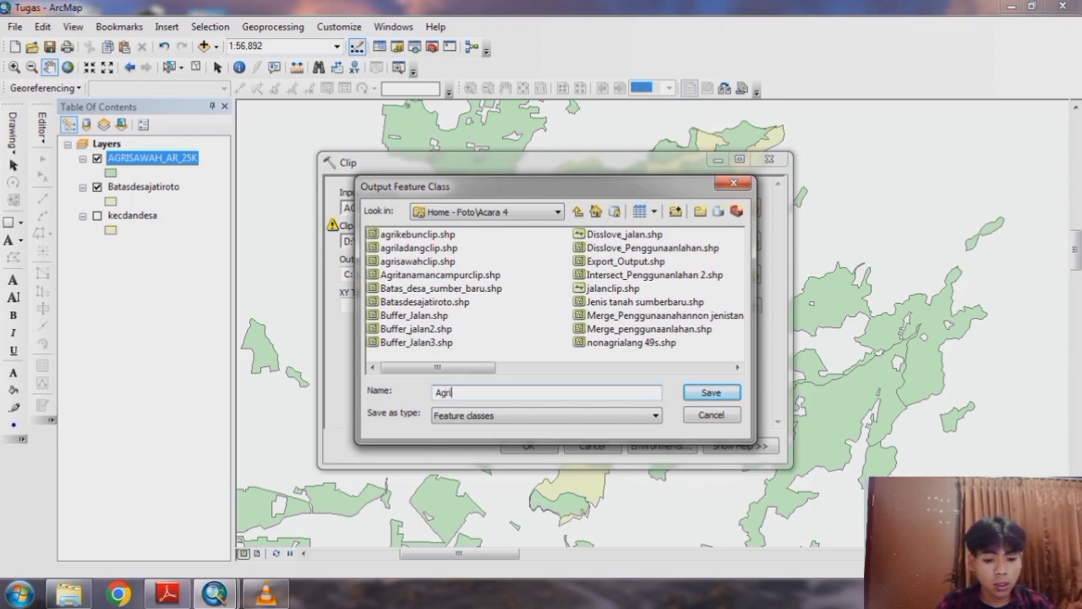
text(sawah)
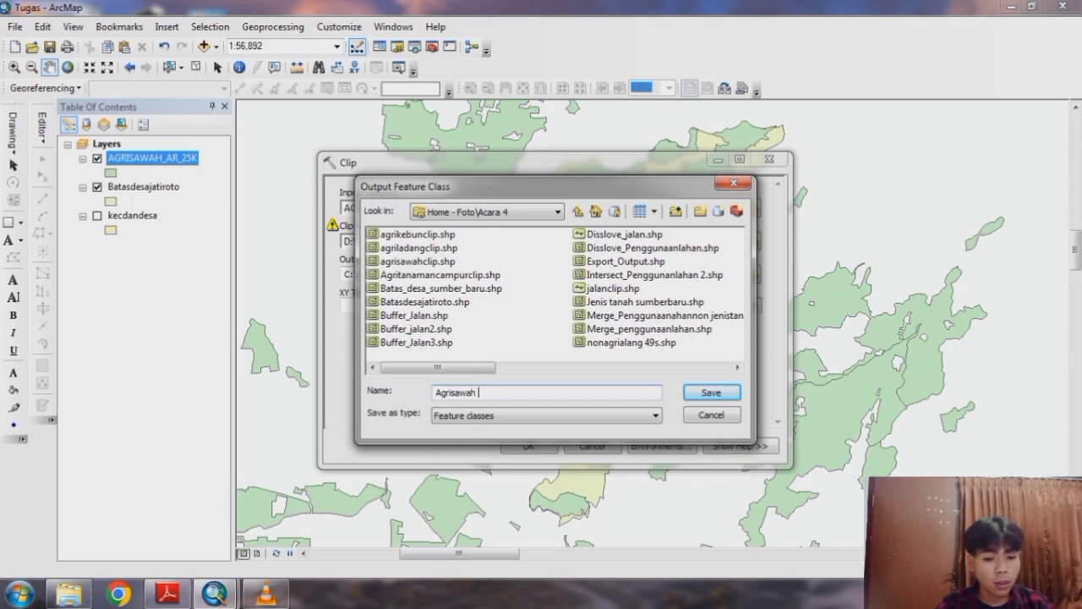
key(BackSpace)
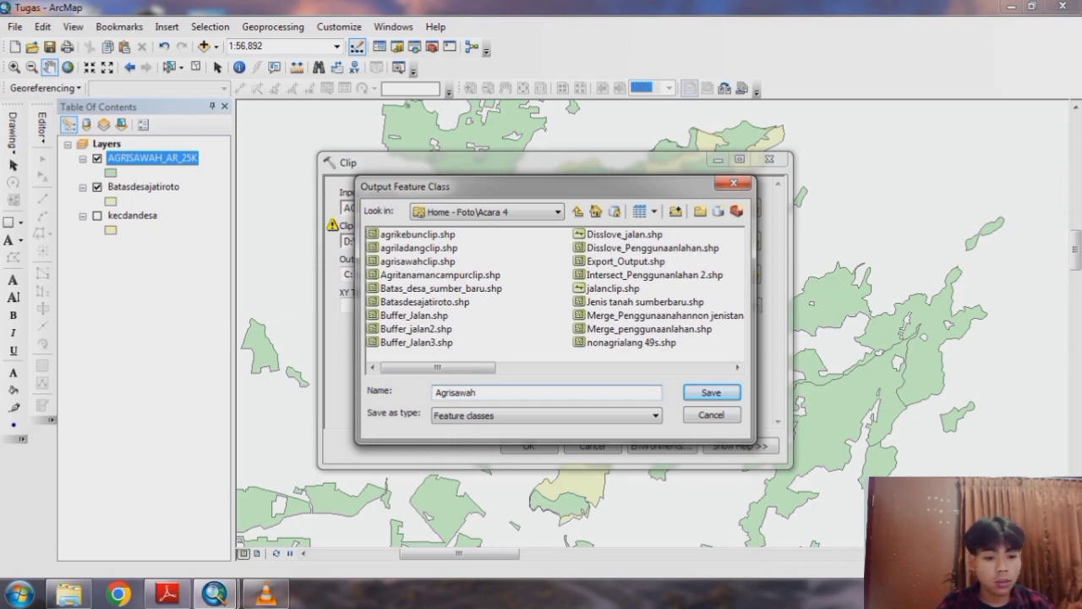
text(clip)
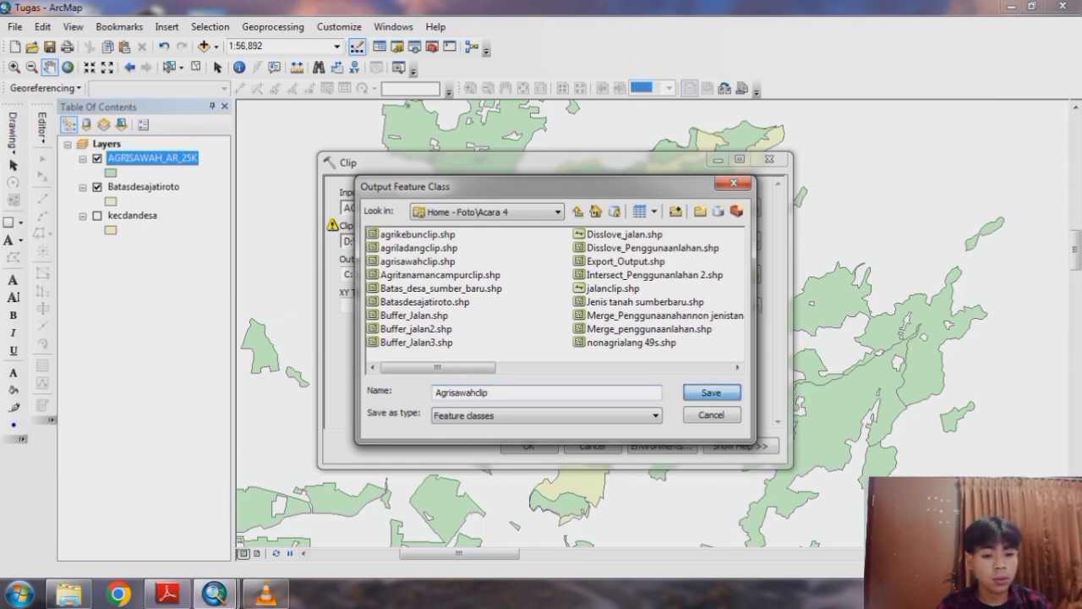
key(Return)
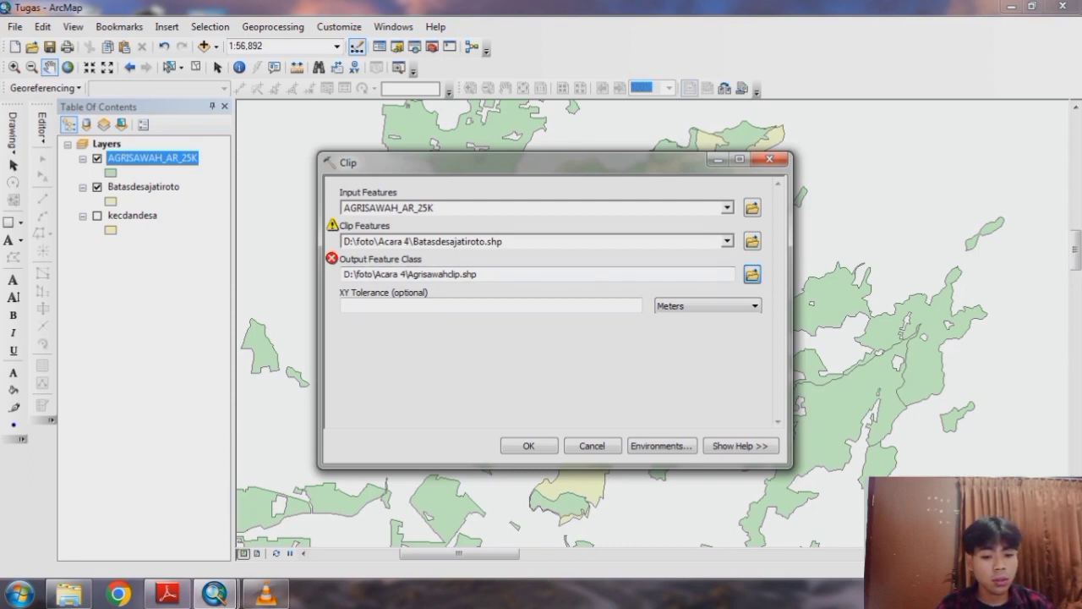
Set the clip's output feature class to Agrisawahjatiroto in the Acara 4 folder and run the clip.
key(Return)
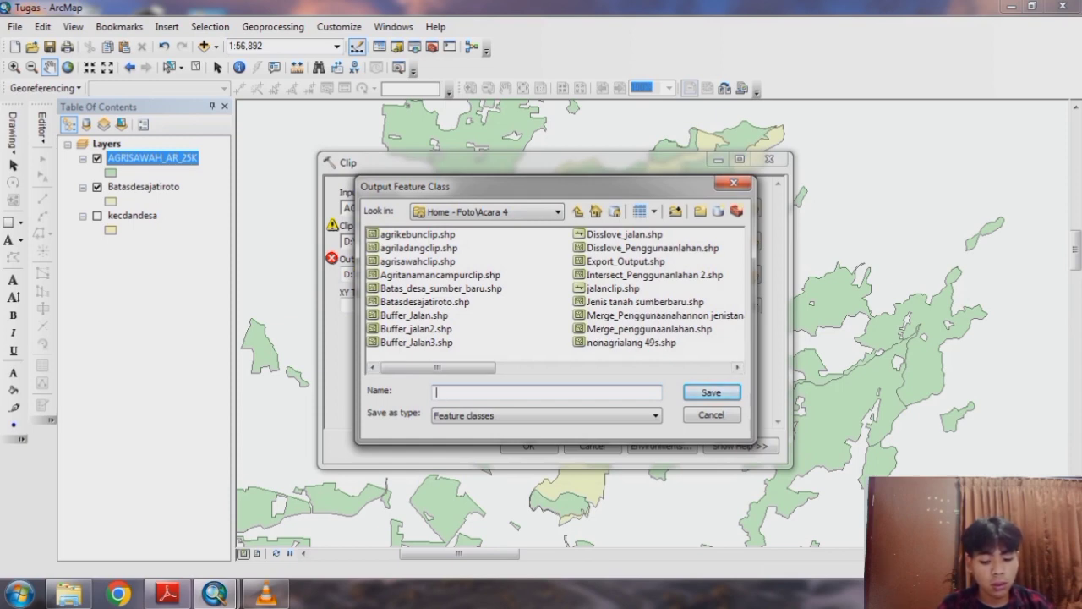
text(Agri)
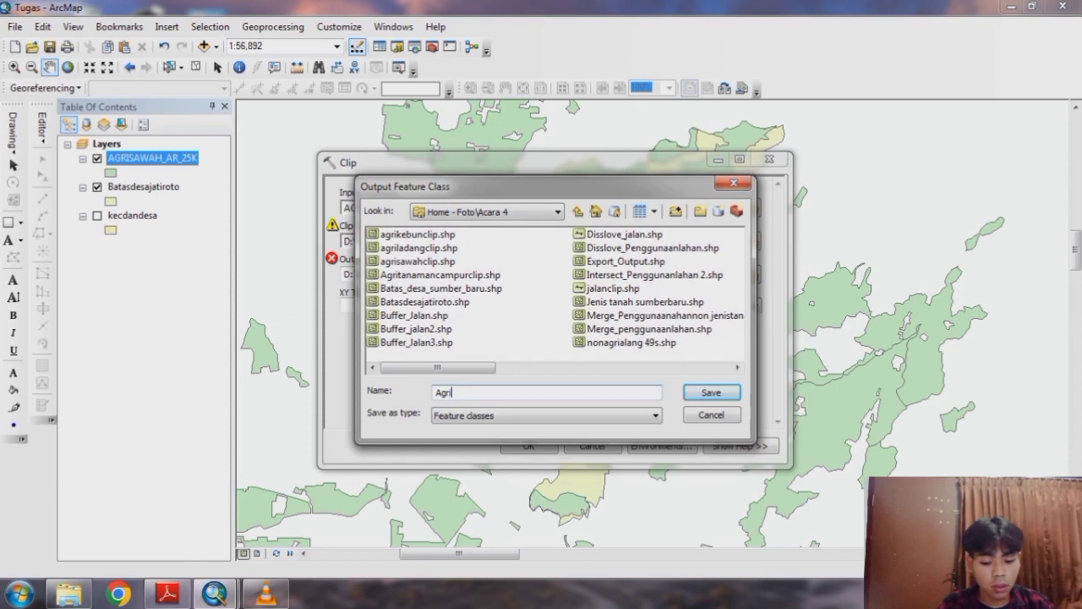
text(sawah)
text(jat)
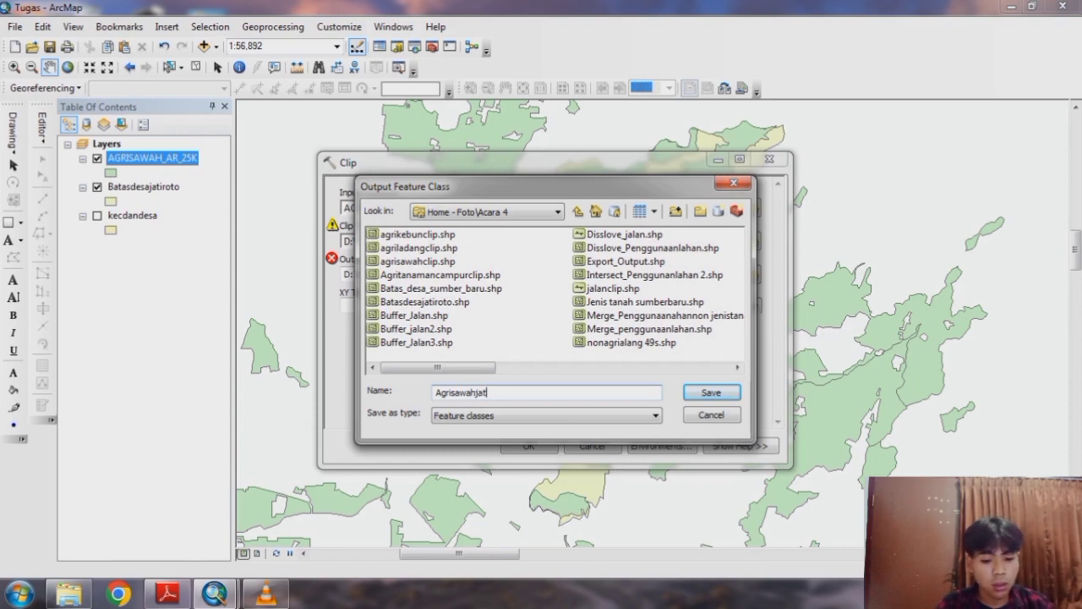
text(iroto)
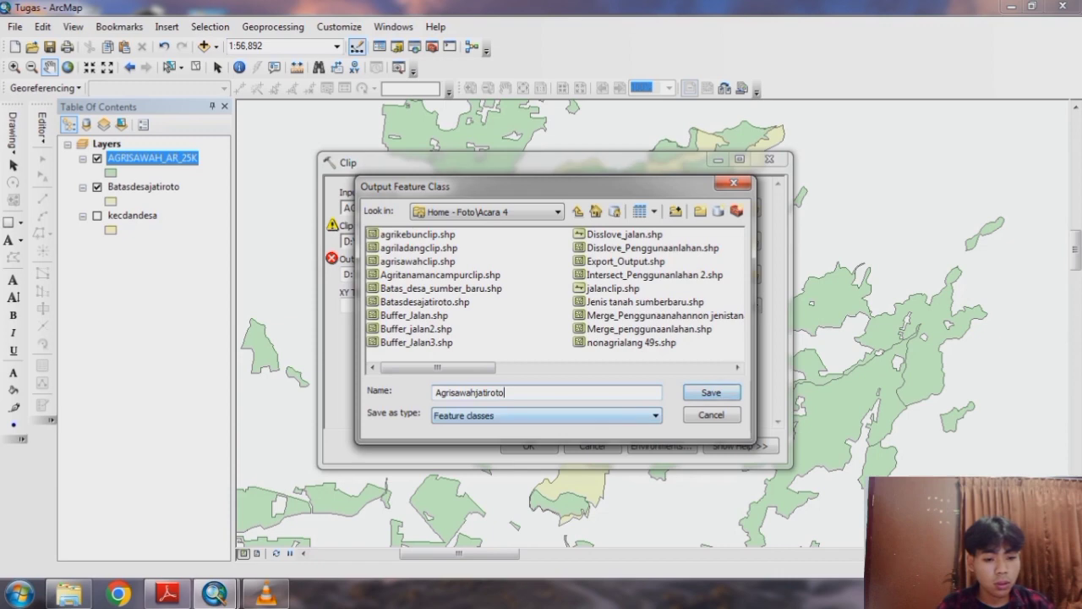
click(546, 416)
click(547, 430)
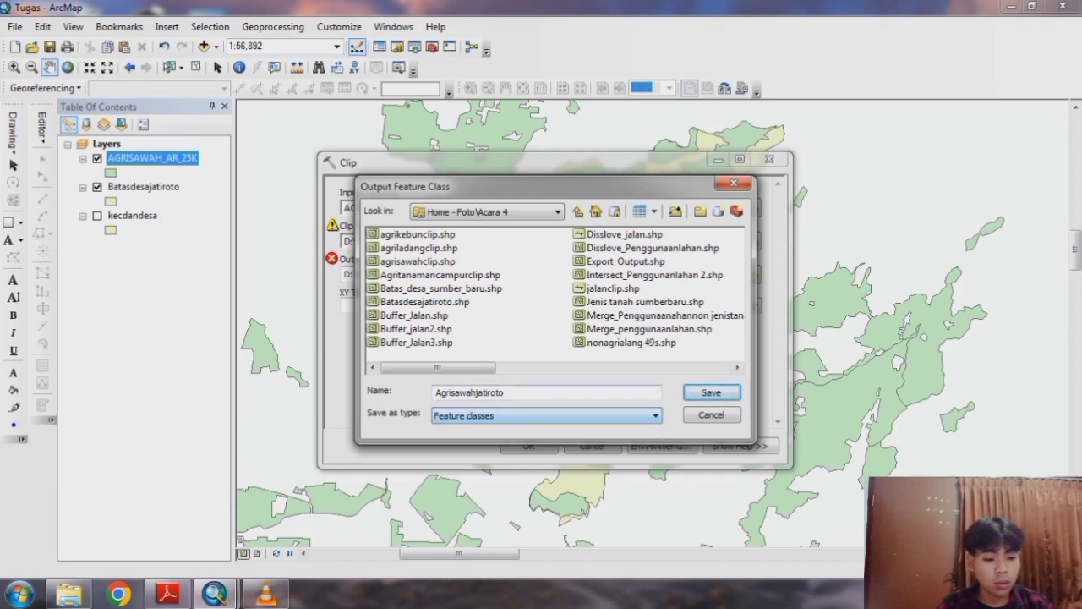
key(Return)
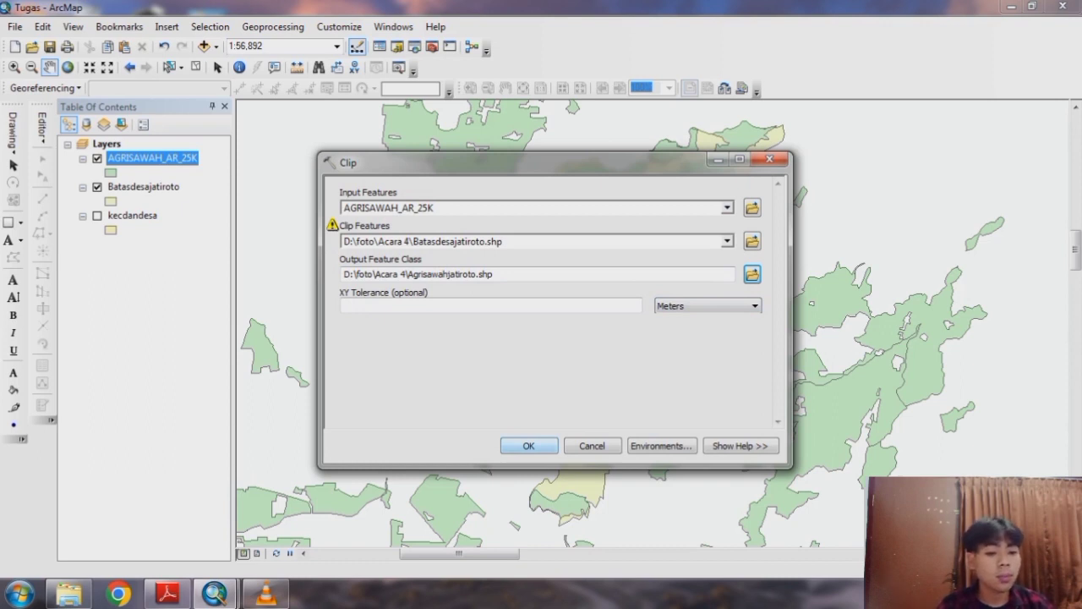
key(Return)
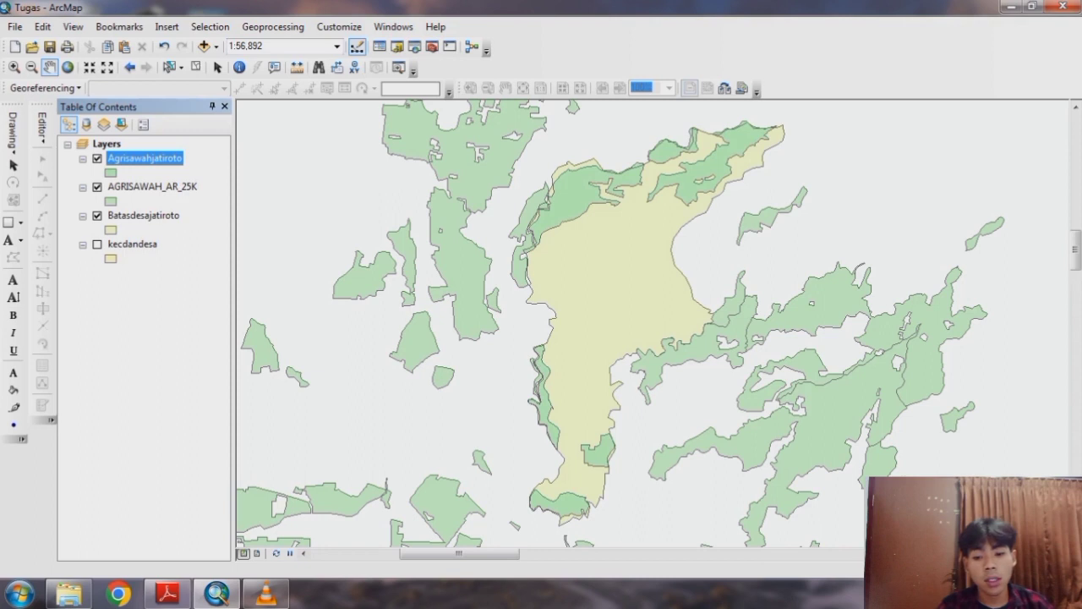
Hide the original AGRISAWAH_AR_25K layer and remove it from the map.
click(97, 187)
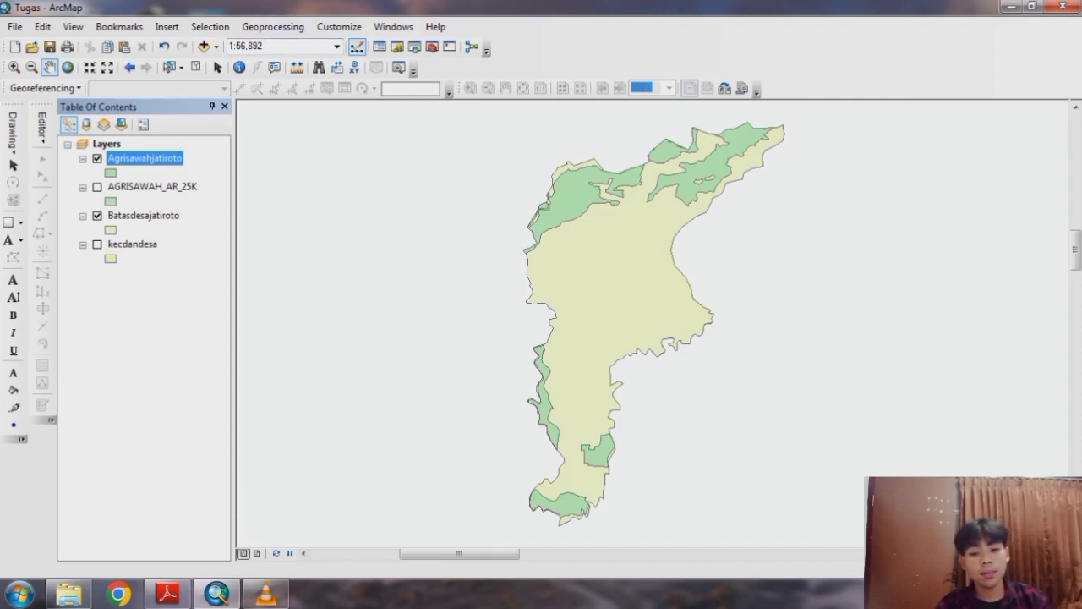
click(152, 186)
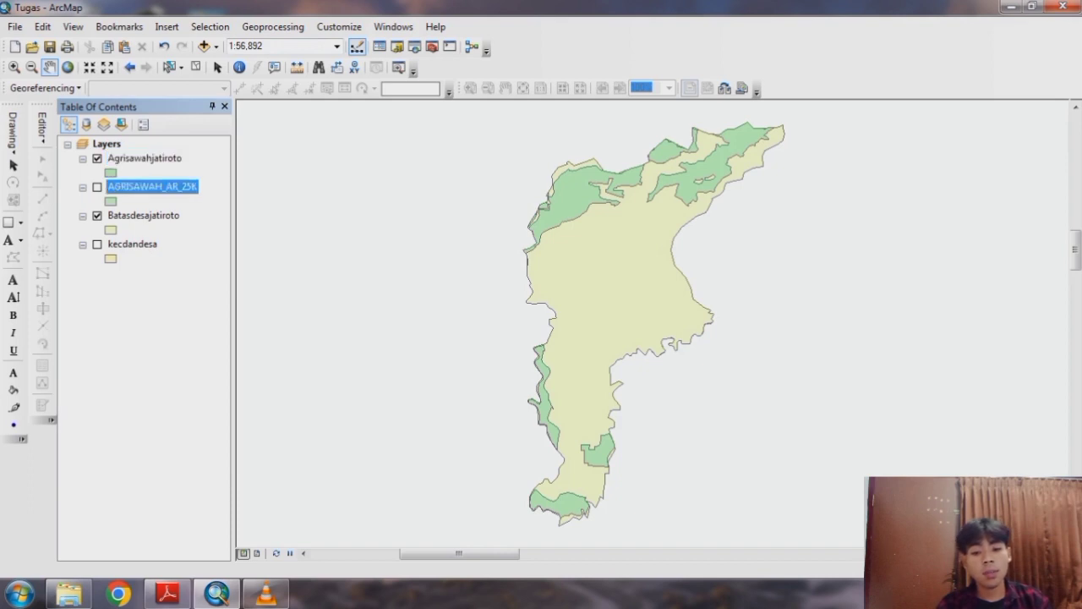
right_click(182, 185)
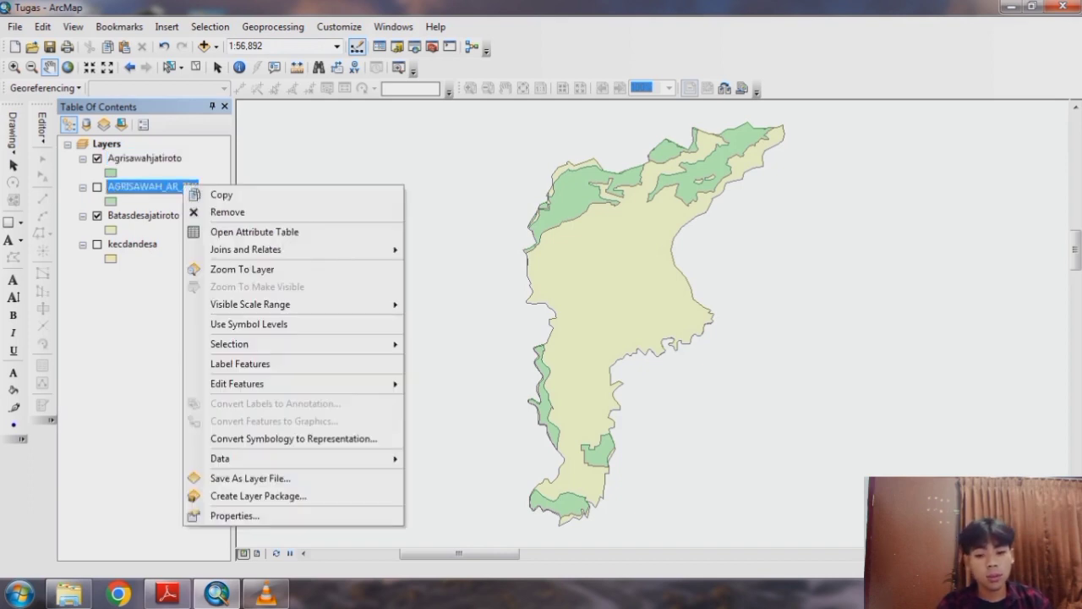
click(227, 211)
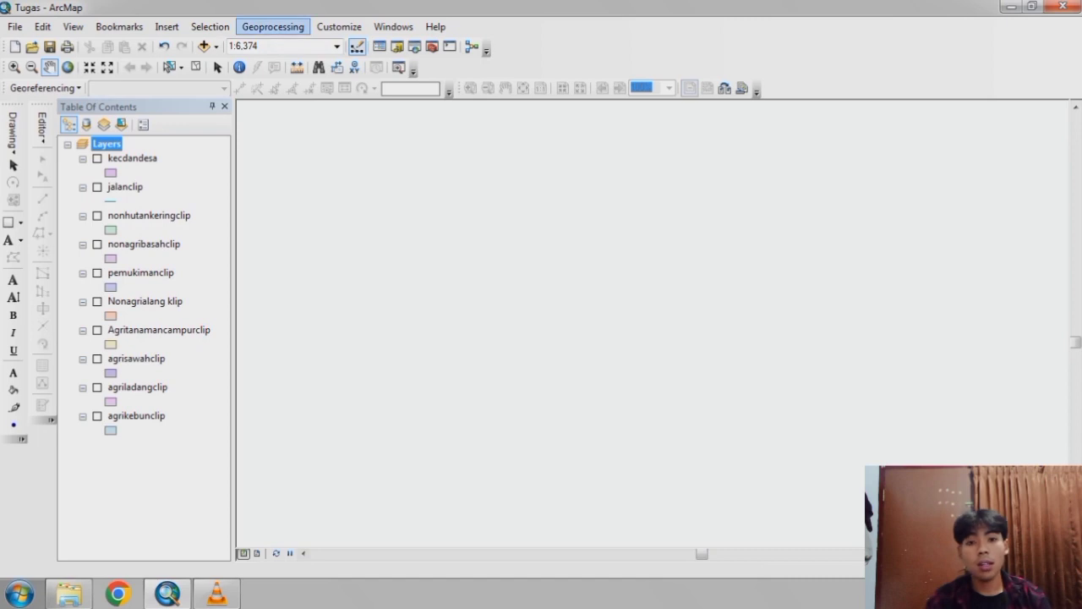
Set up a Merge with agrikebunclip, agriladangclip, agrisawahclip and Agritanamancampurclip as input datasets.
click(272, 27)
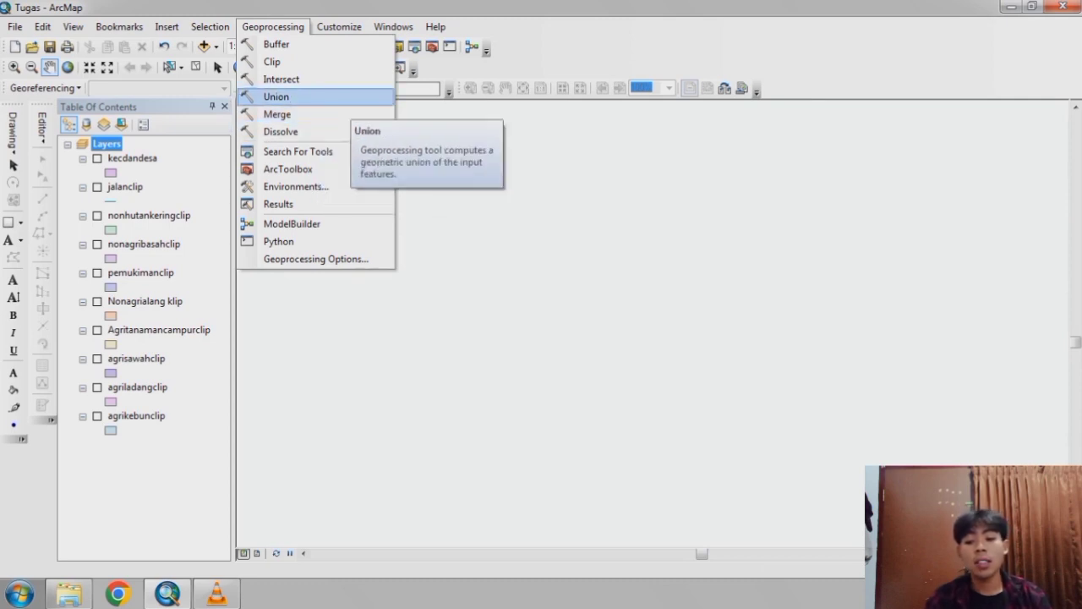
click(276, 114)
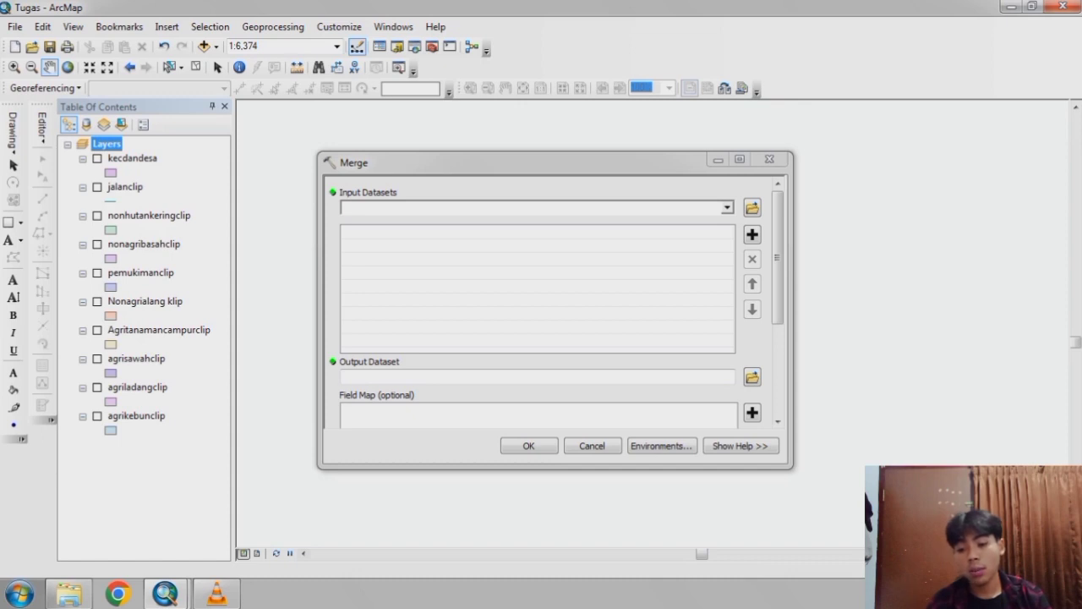
drag(136, 416, 474, 279)
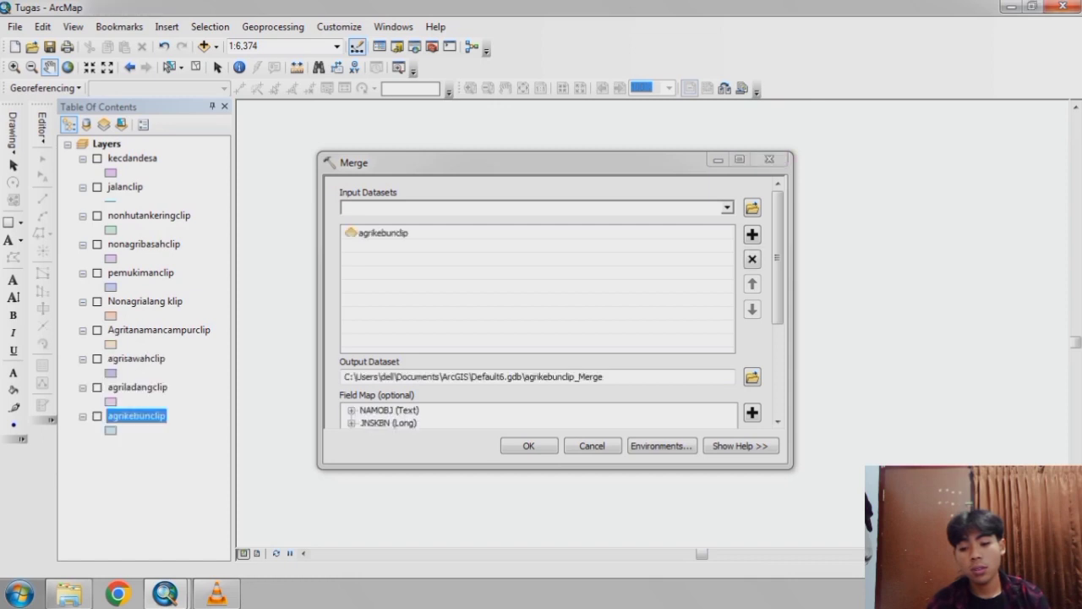
drag(137, 387, 474, 275)
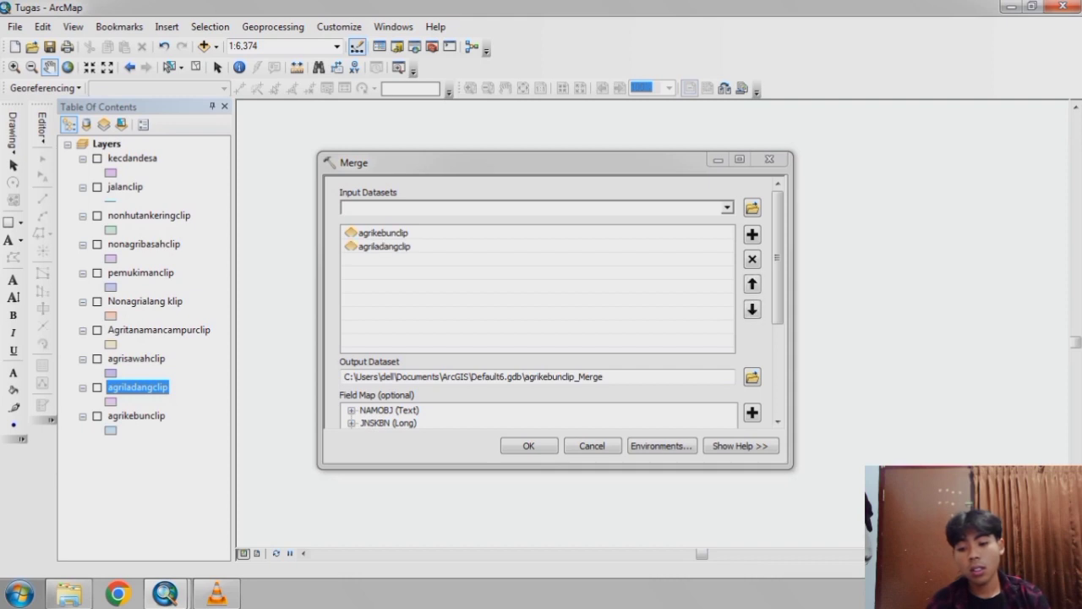
click(136, 358)
drag(136, 358, 473, 275)
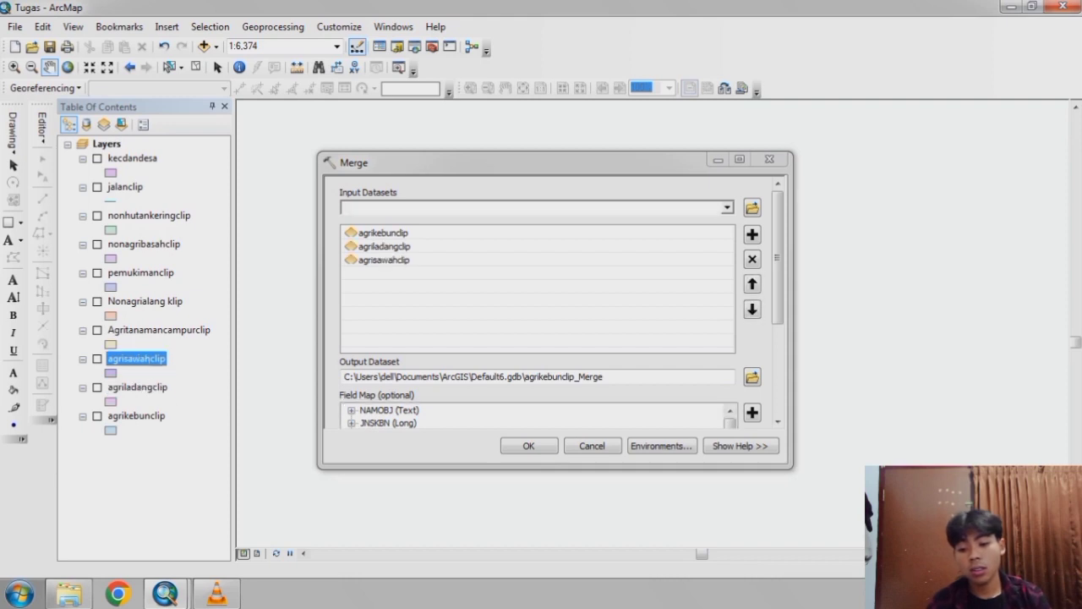
click(159, 330)
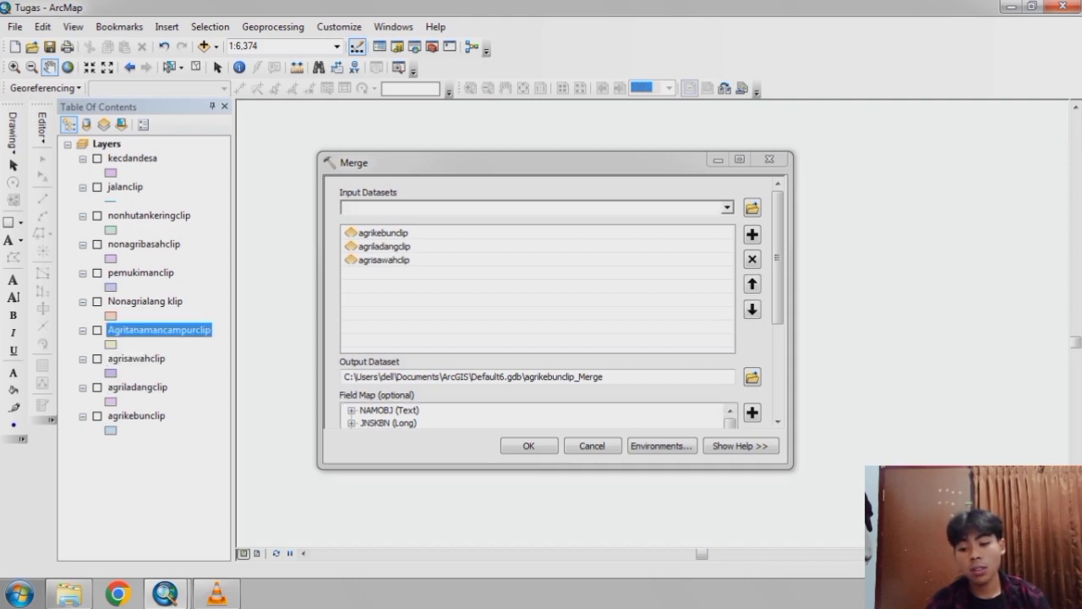
drag(159, 330, 474, 275)
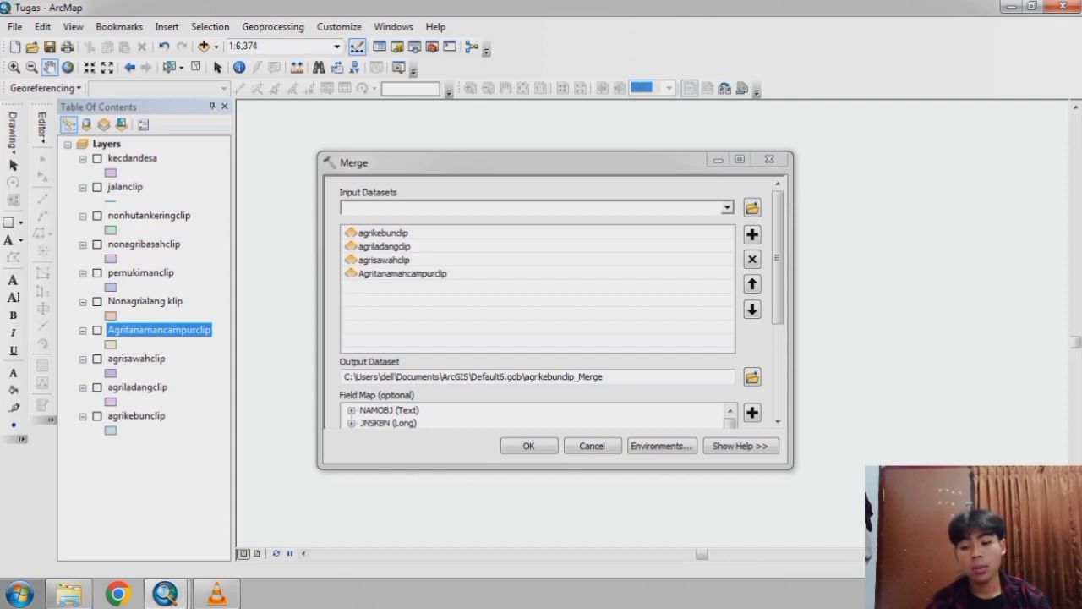
Add Nonagrialang klip, pemukimanclip, nonagribasahclip and nonhutankeringclip to the merge's input datasets.
click(144, 301)
drag(144, 301, 474, 288)
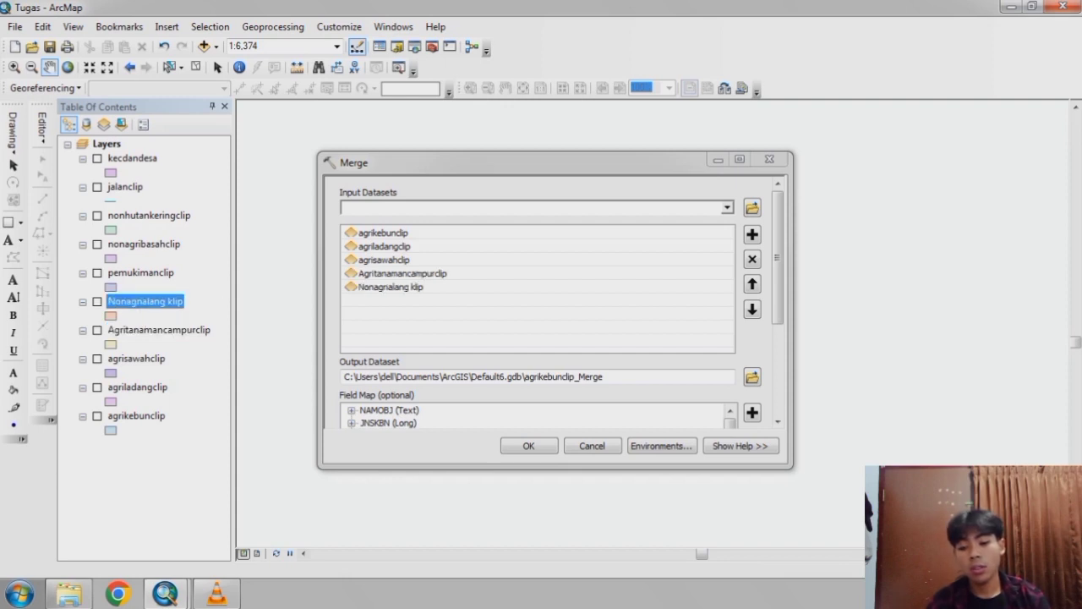
click(141, 272)
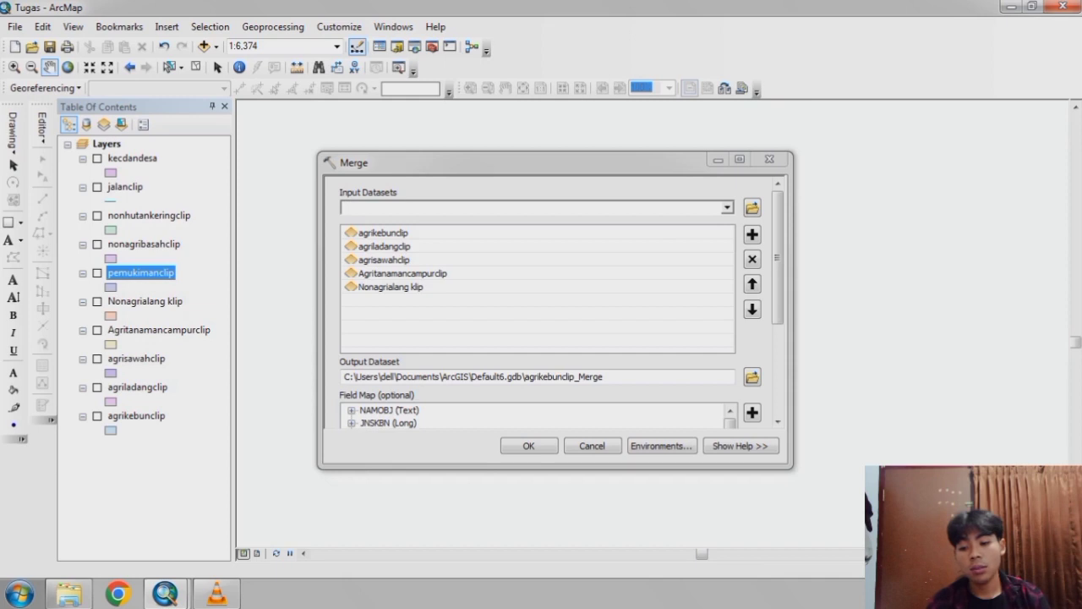
drag(140, 272, 473, 301)
click(144, 243)
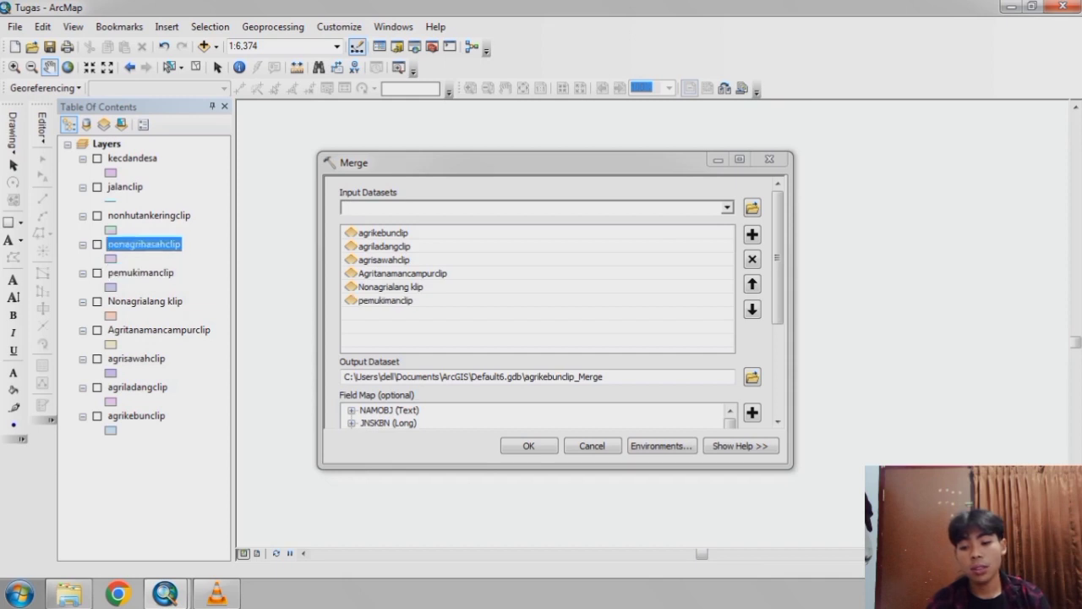
drag(144, 243, 473, 314)
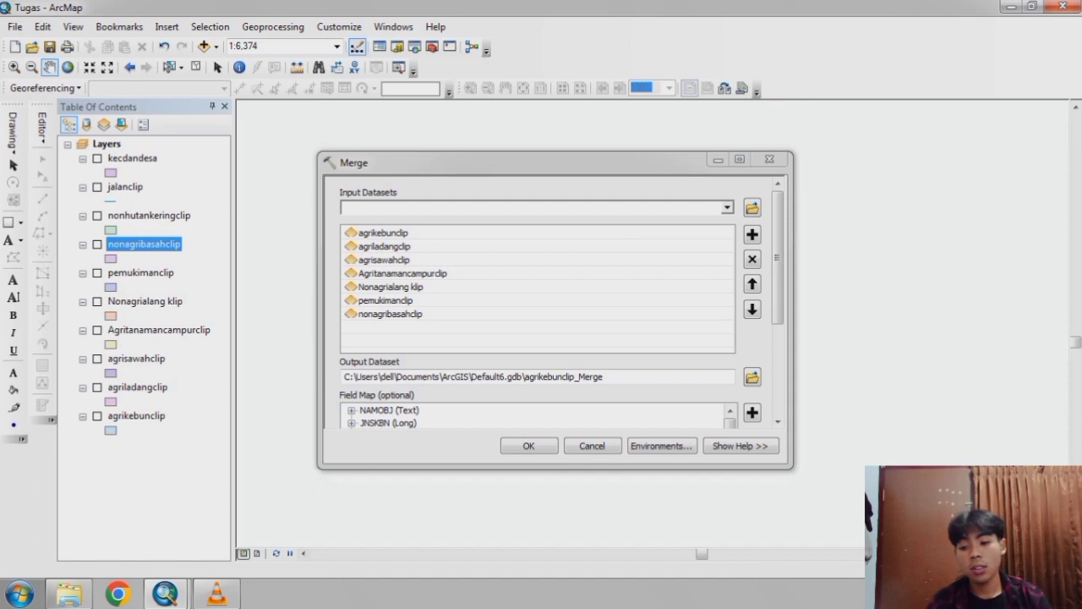
click(149, 215)
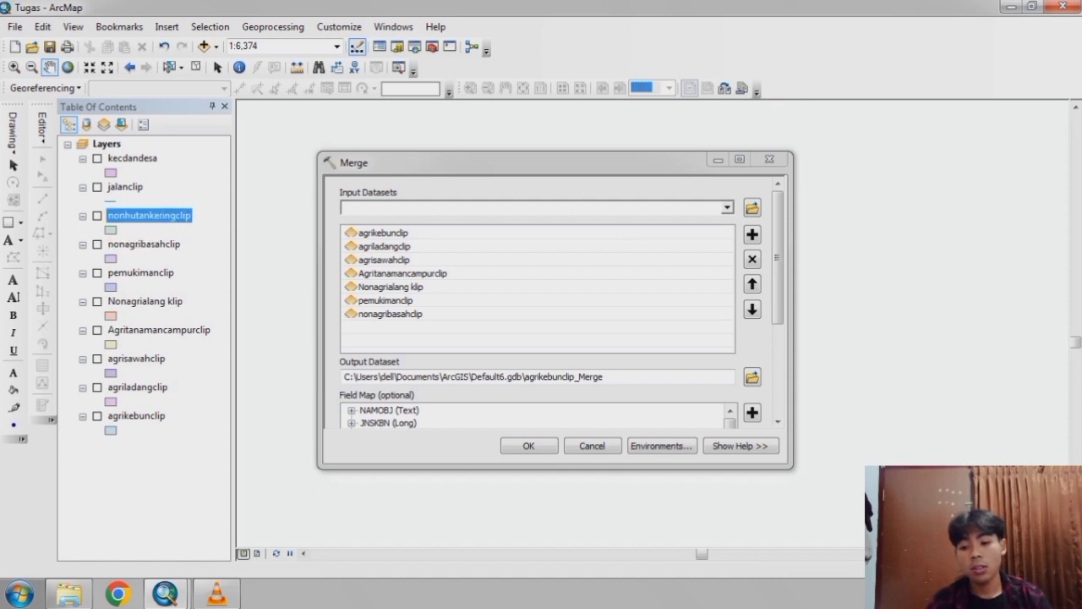
drag(149, 215, 473, 327)
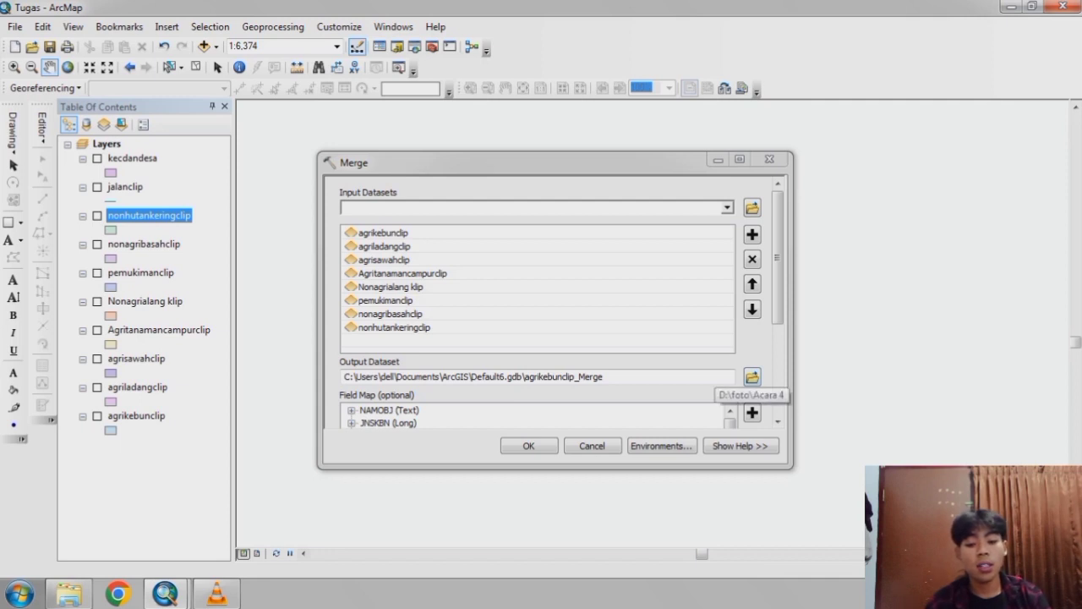
Set the merge's output dataset to Merge_Penggunaanlahanjatiroto in the Acara 4 folder and run the merge.
click(752, 377)
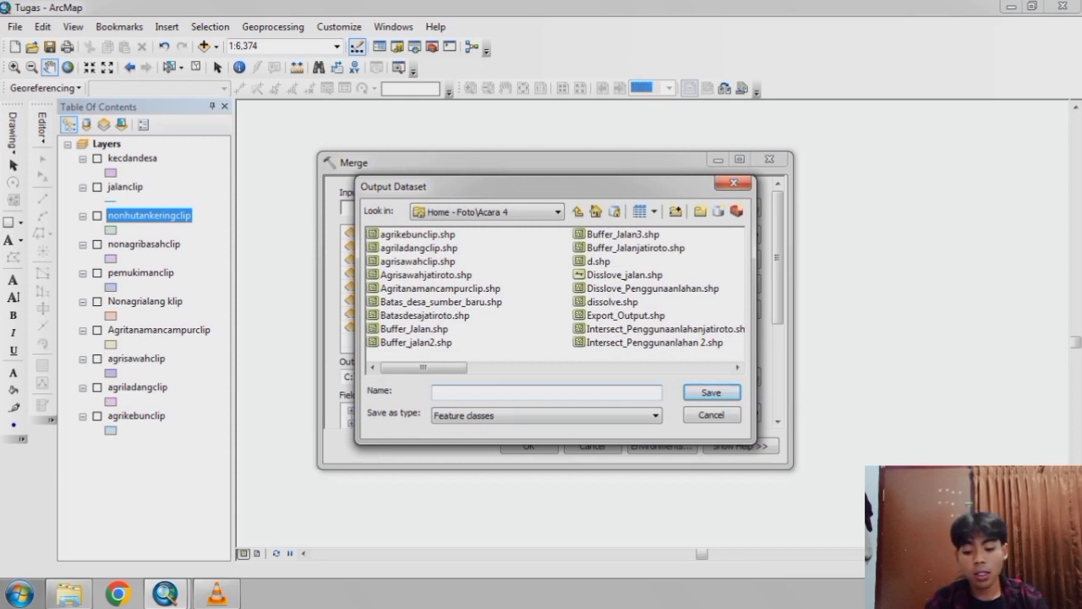
text(Me)
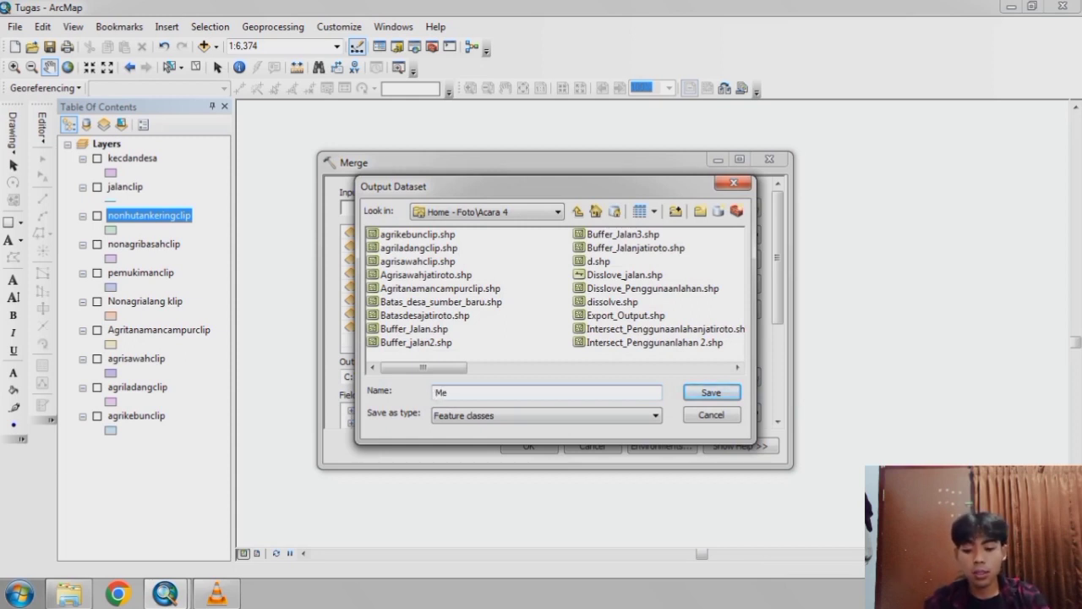
text(rge)
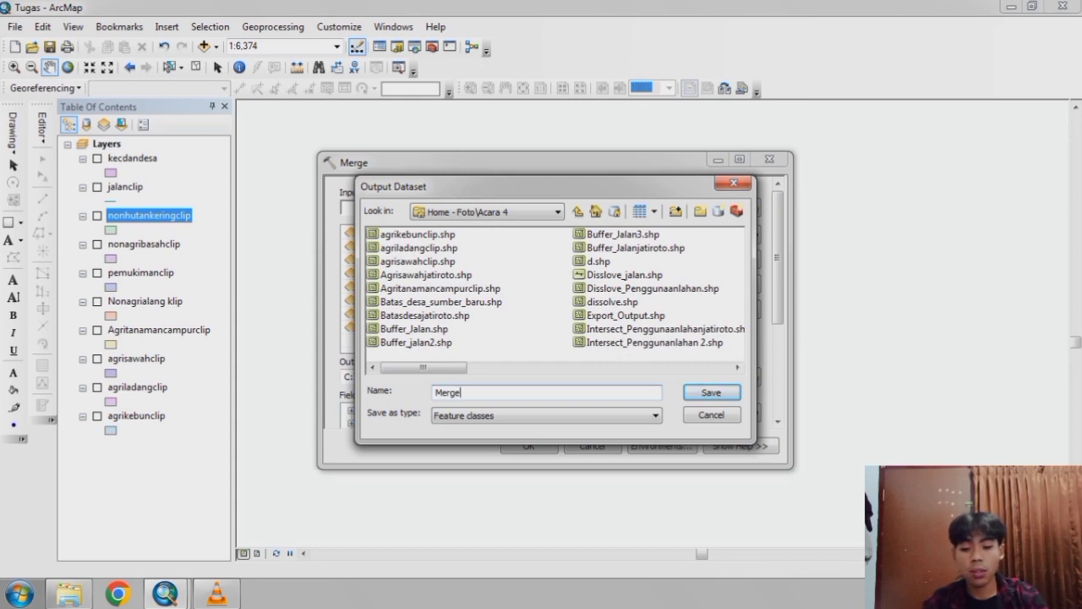
text(_Pe)
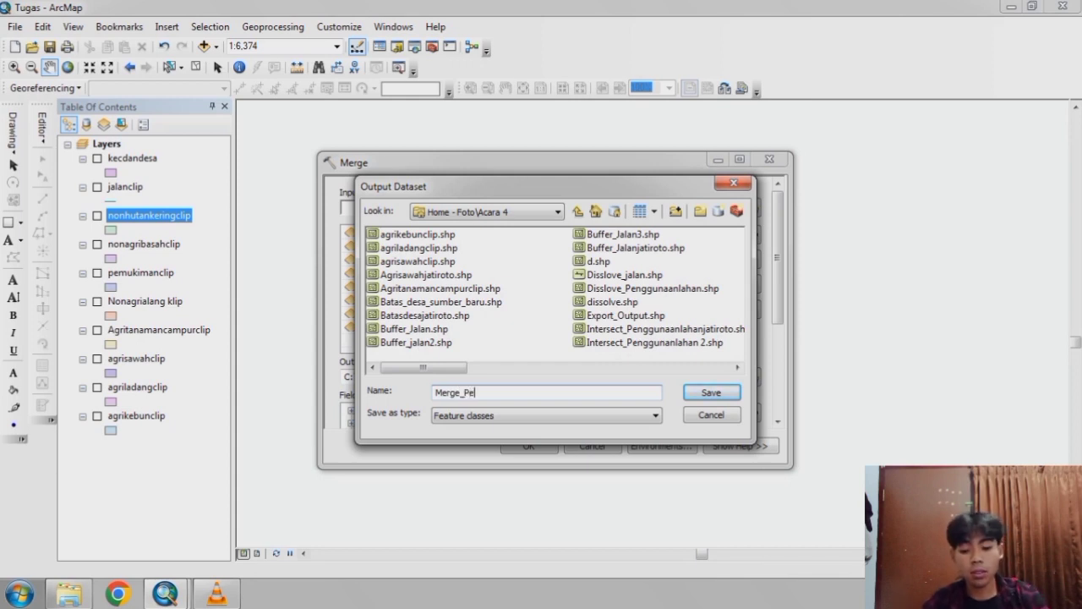
text(nggunaanlahanjatiroto)
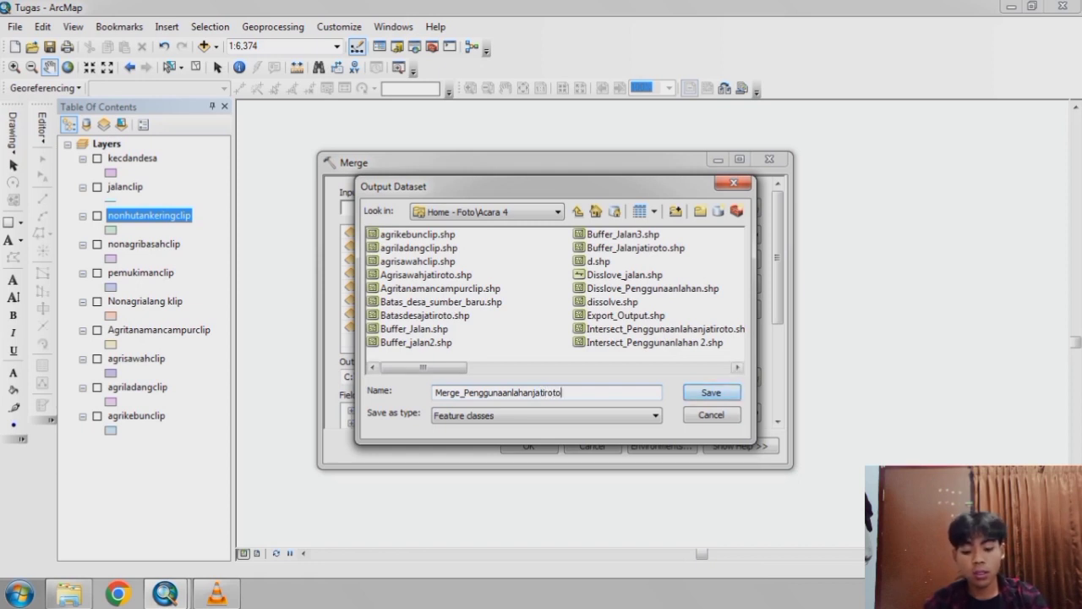
key(Return)
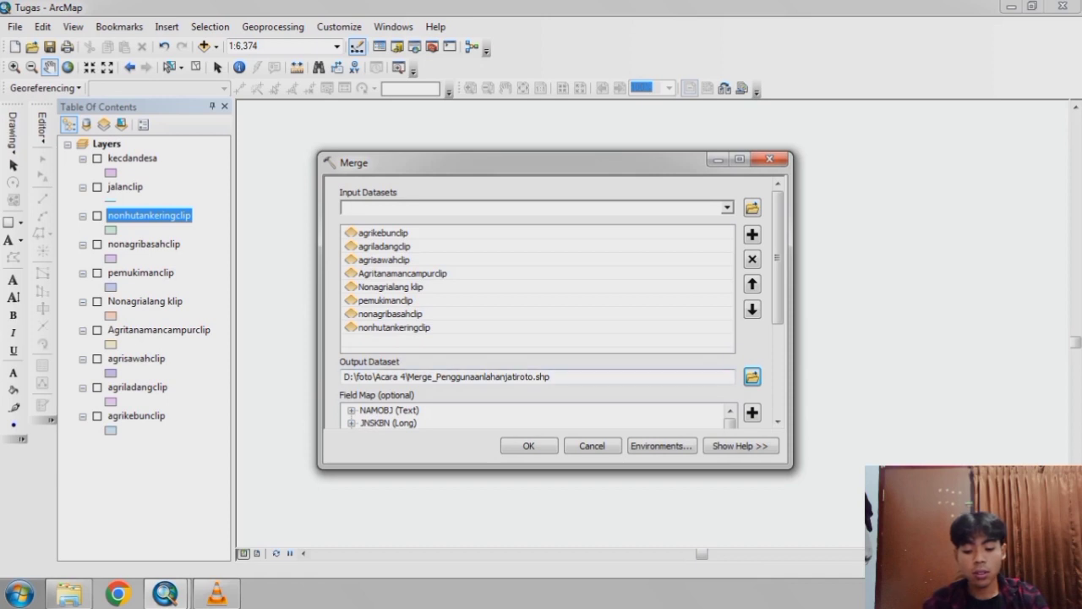
click(529, 446)
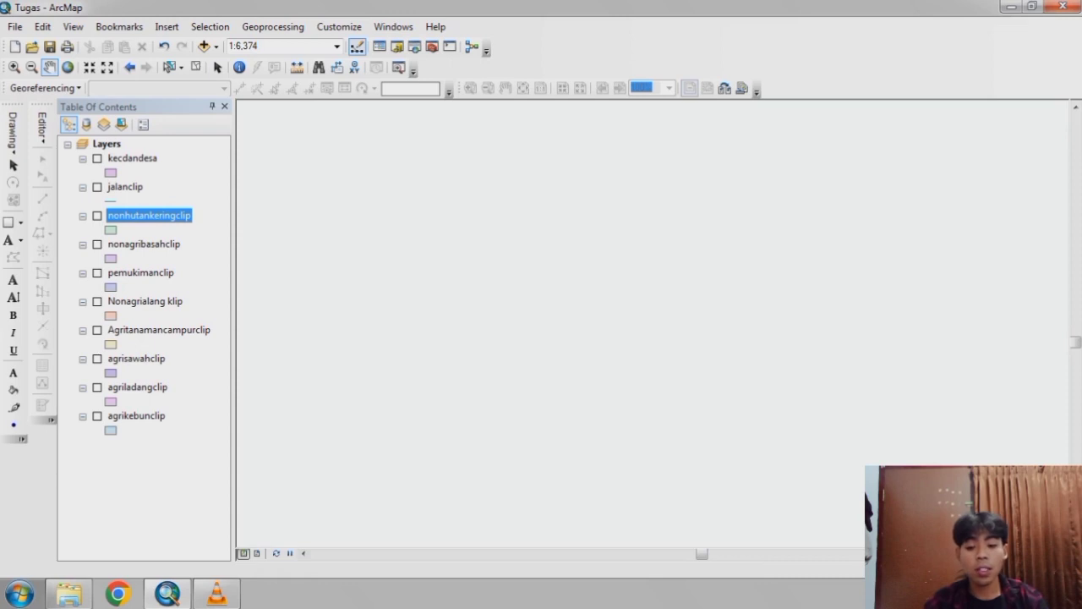
Add Batasdesajatiroto.shp from the Acara 4 folder to the map and move it below all other layers.
click(203, 45)
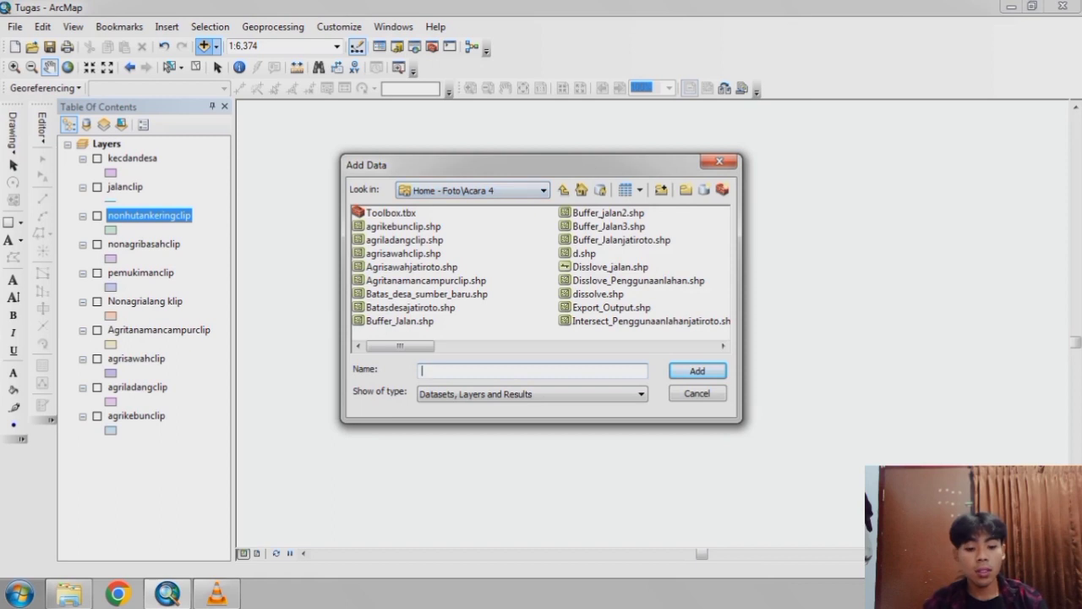
click(410, 307)
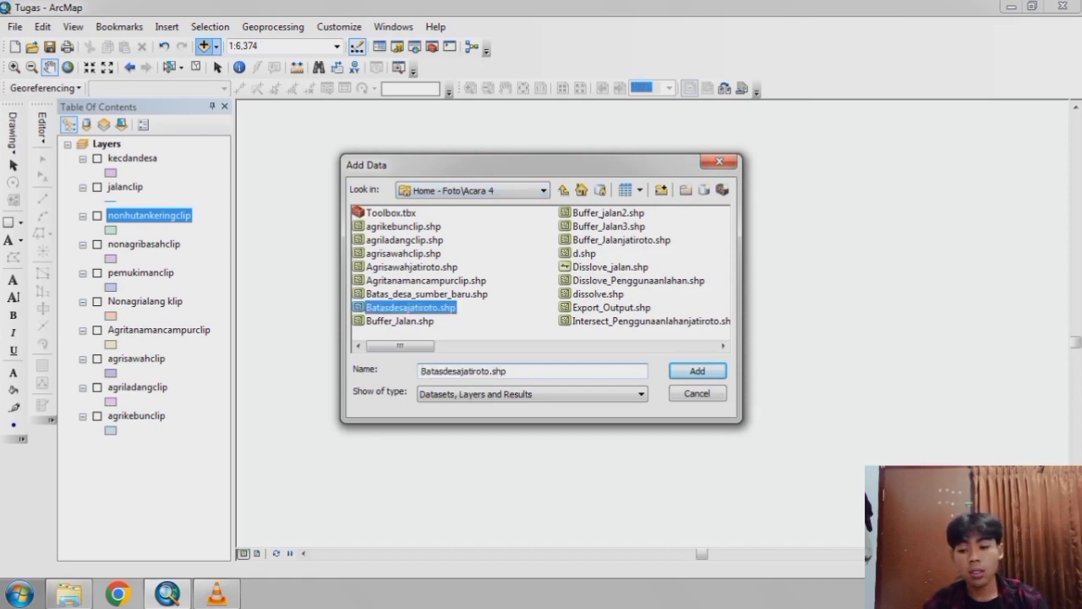
key(Return)
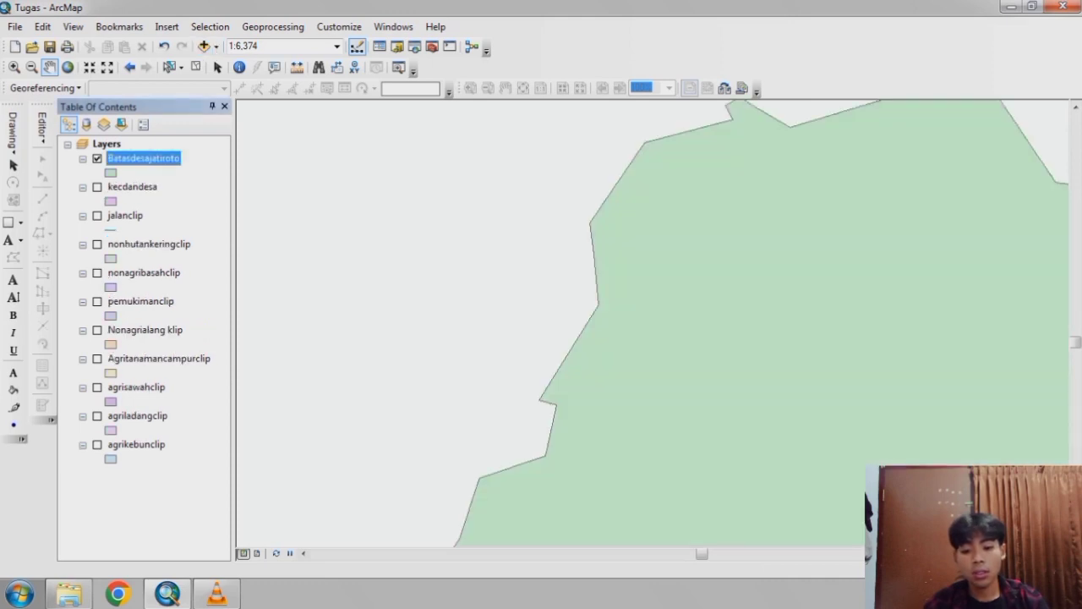
drag(144, 158, 143, 464)
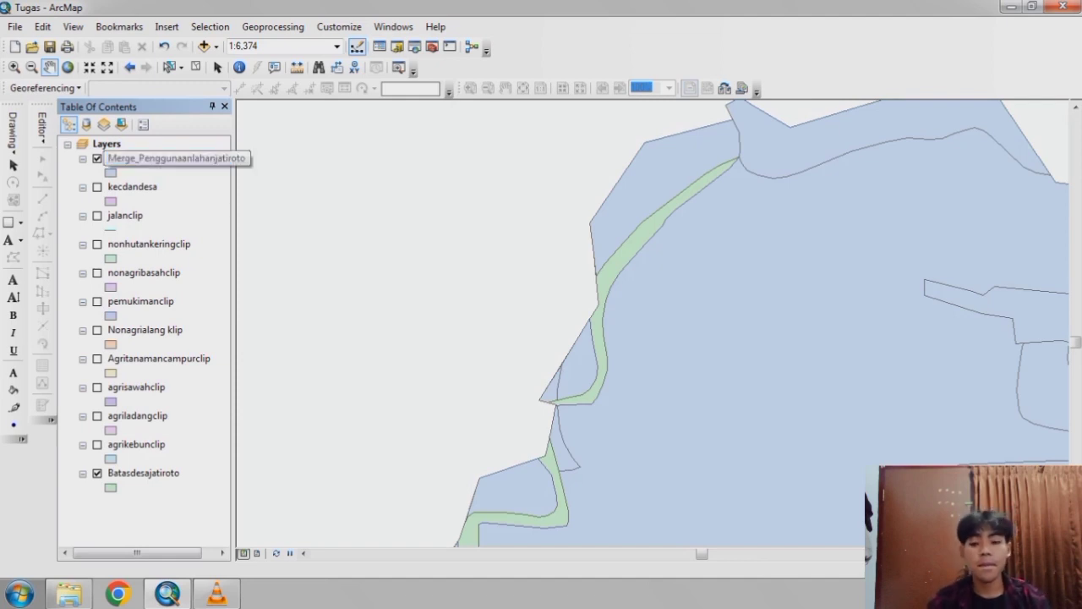
Zoom to the Merge_Penggunaanlahanjatiroto layer and review the REMARK land-use values in its attribute table.
right_click(206, 158)
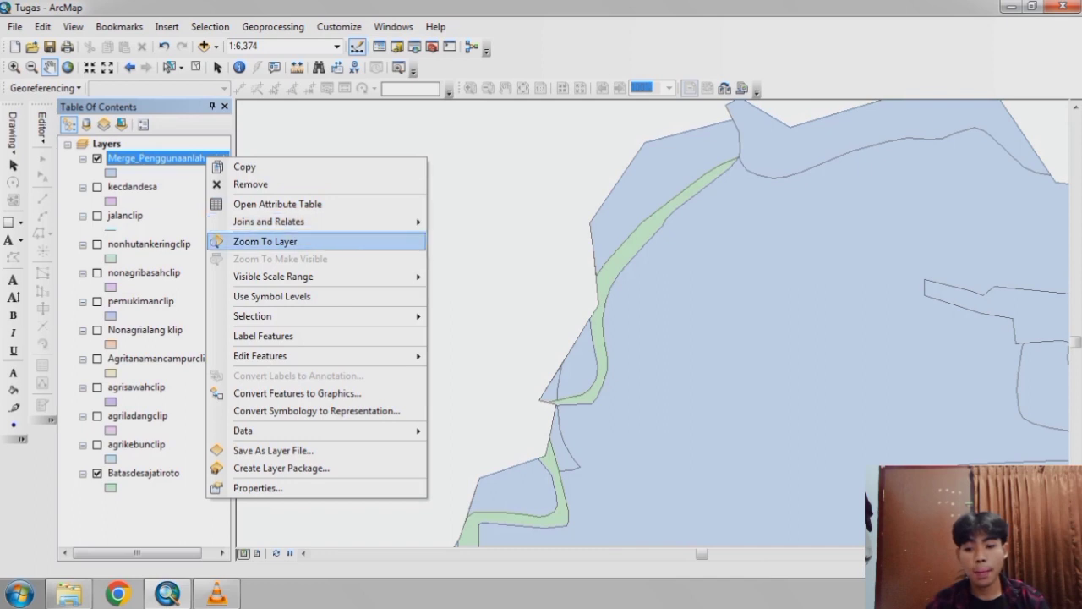
click(265, 241)
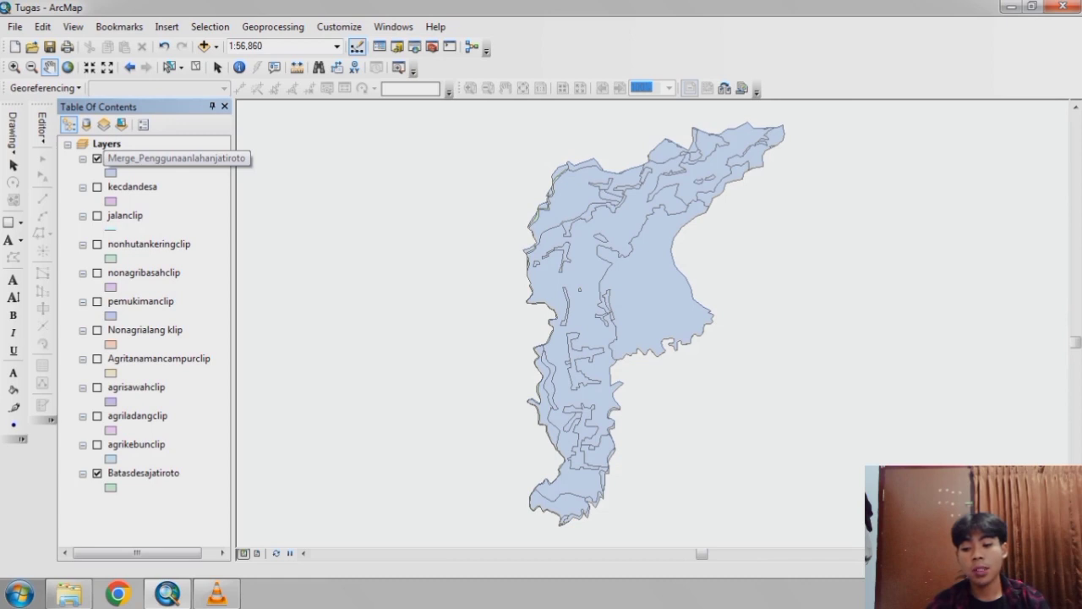
right_click(198, 161)
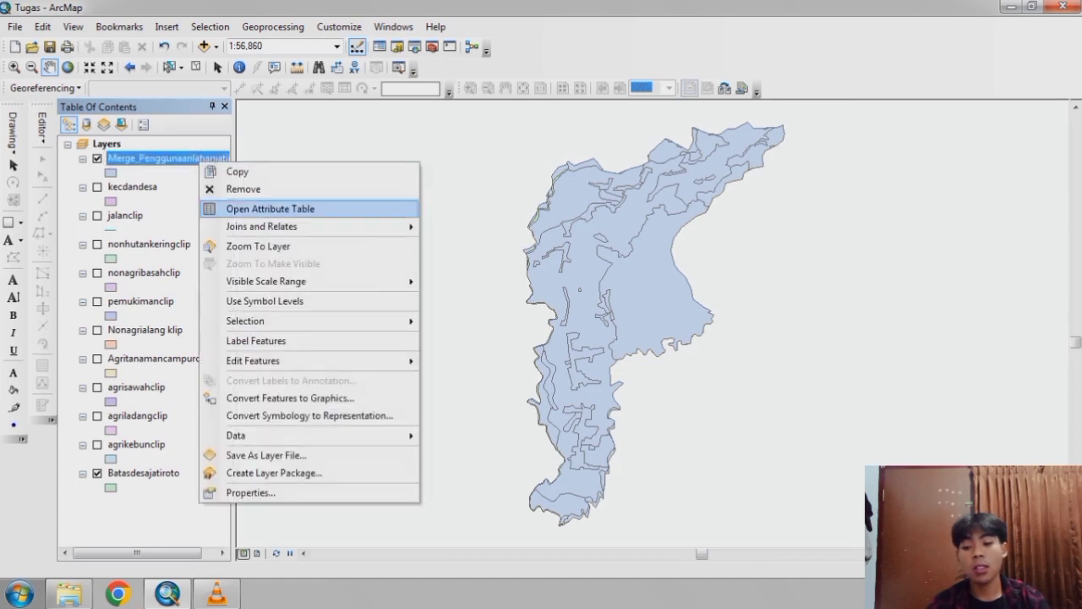
click(253, 209)
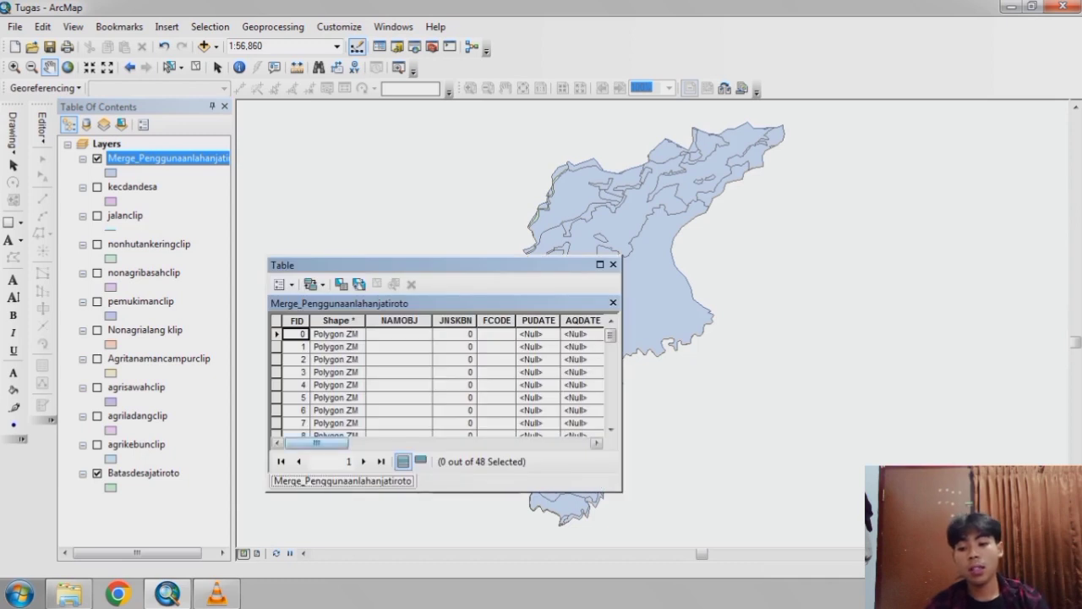
drag(316, 442, 363, 442)
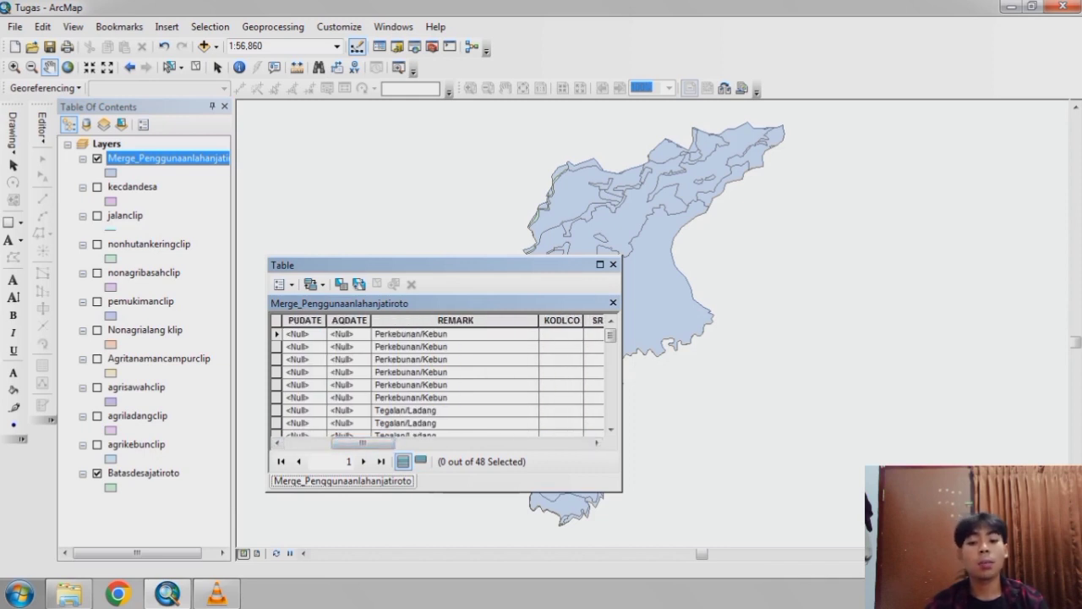
scroll(611, 381, down, 1)
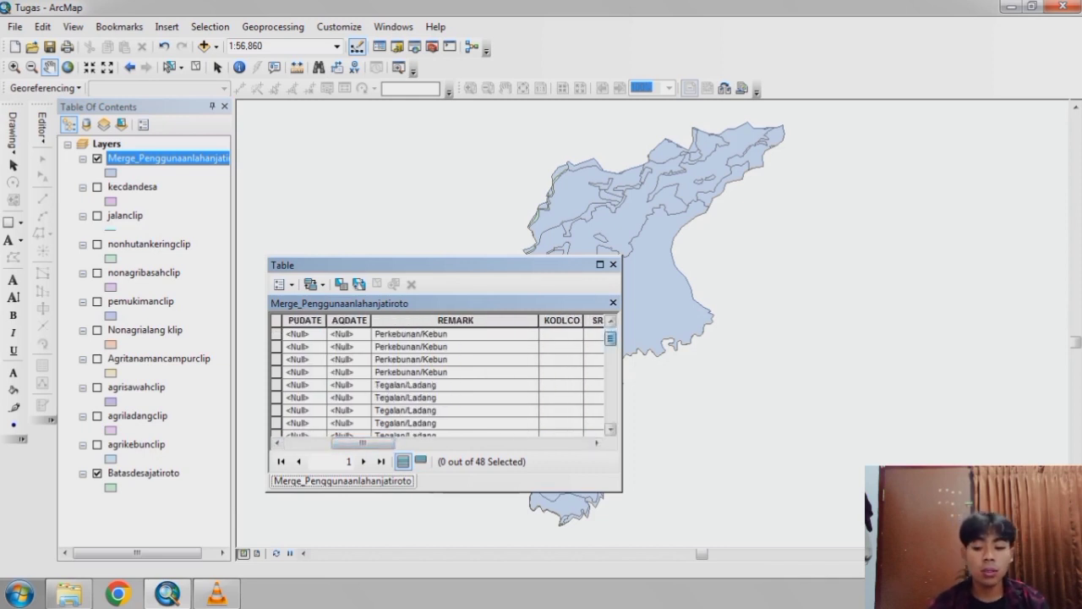
scroll(440, 381, down, 4)
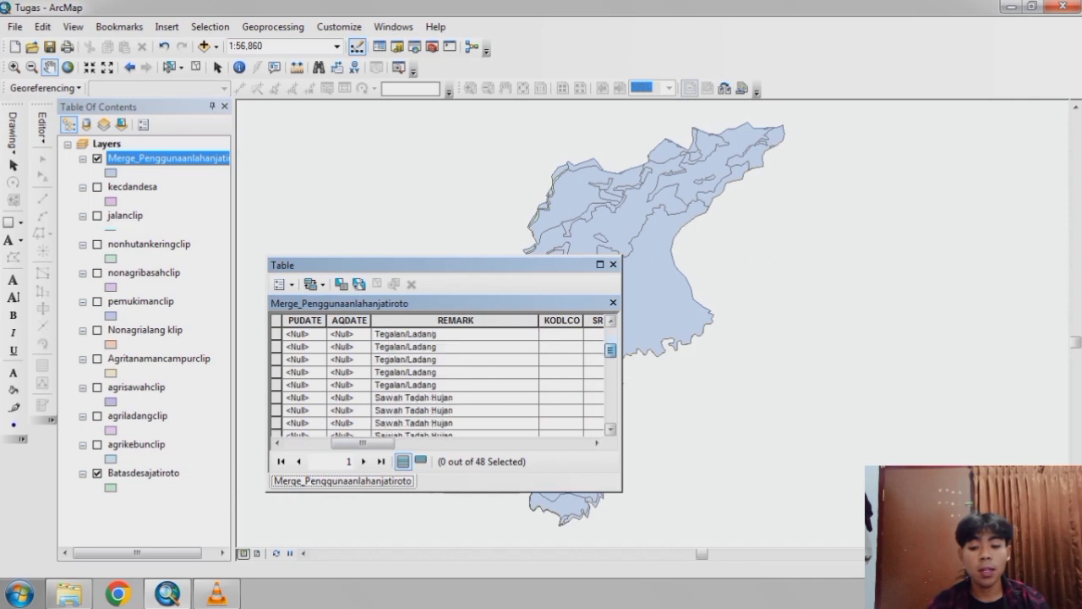
scroll(439, 381, down, 5)
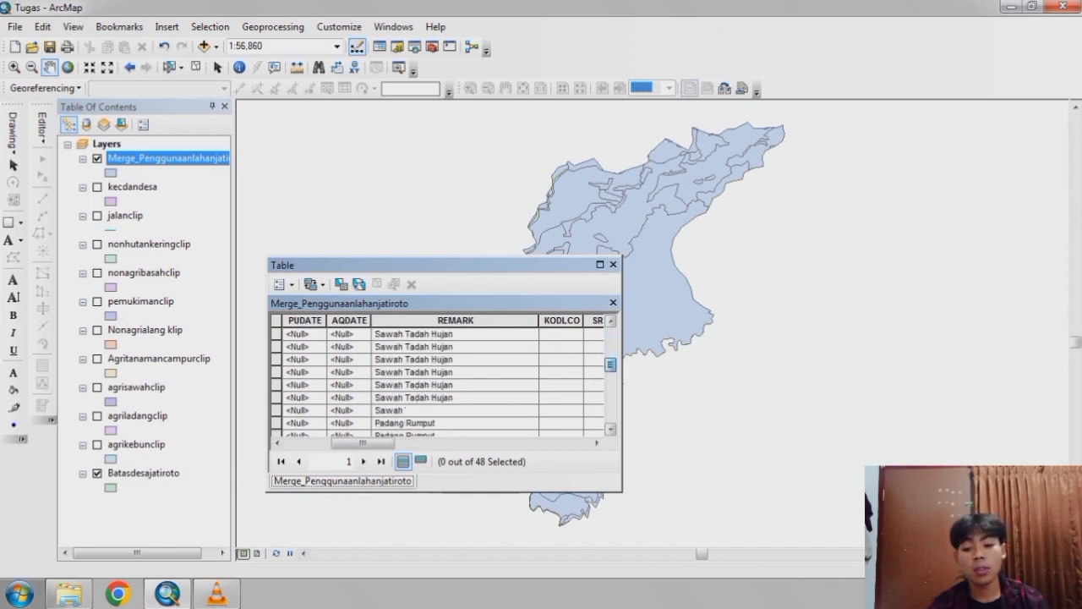
scroll(439, 380, down, 5)
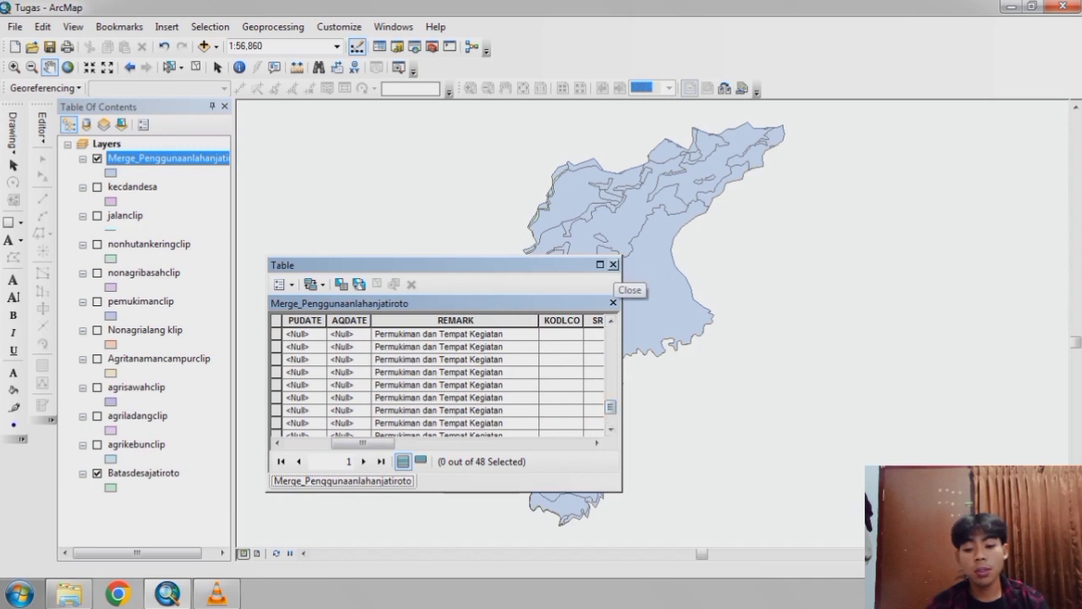
click(614, 265)
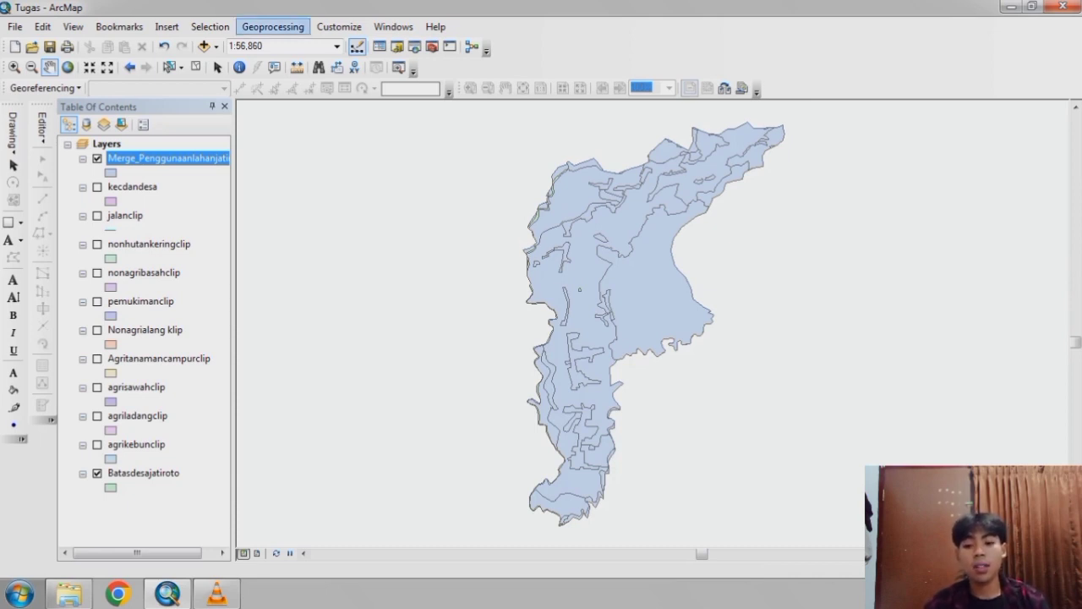
click(272, 26)
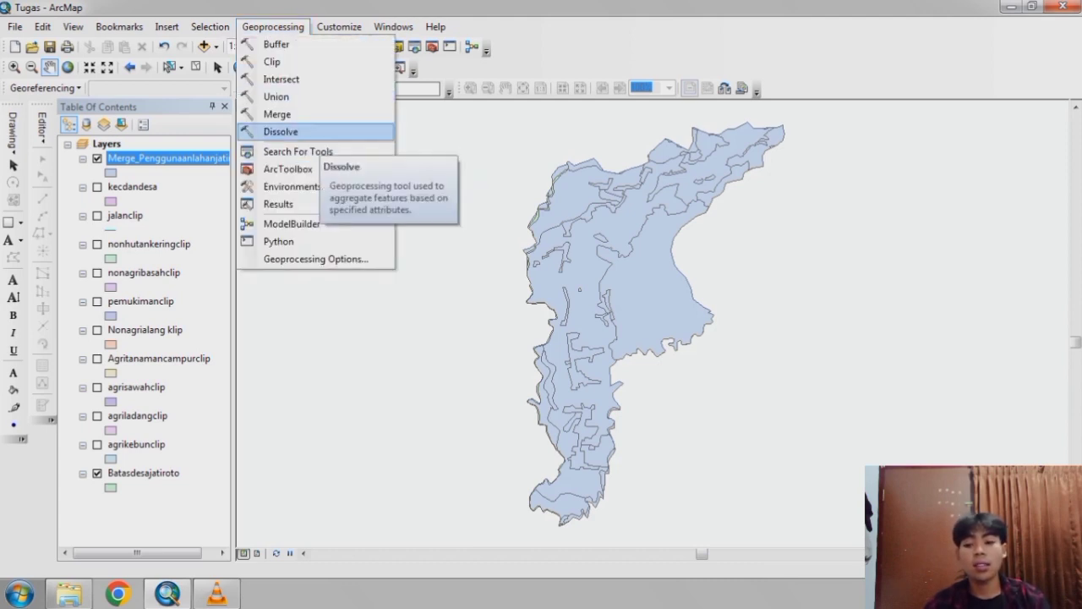
drag(508, 253, 665, 427)
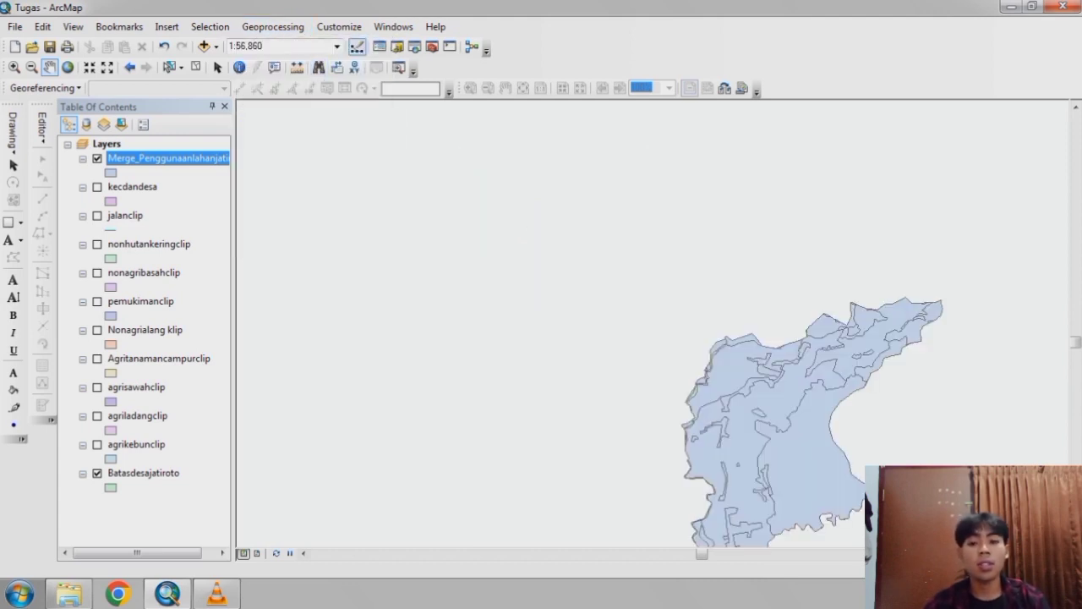
drag(803, 406, 634, 223)
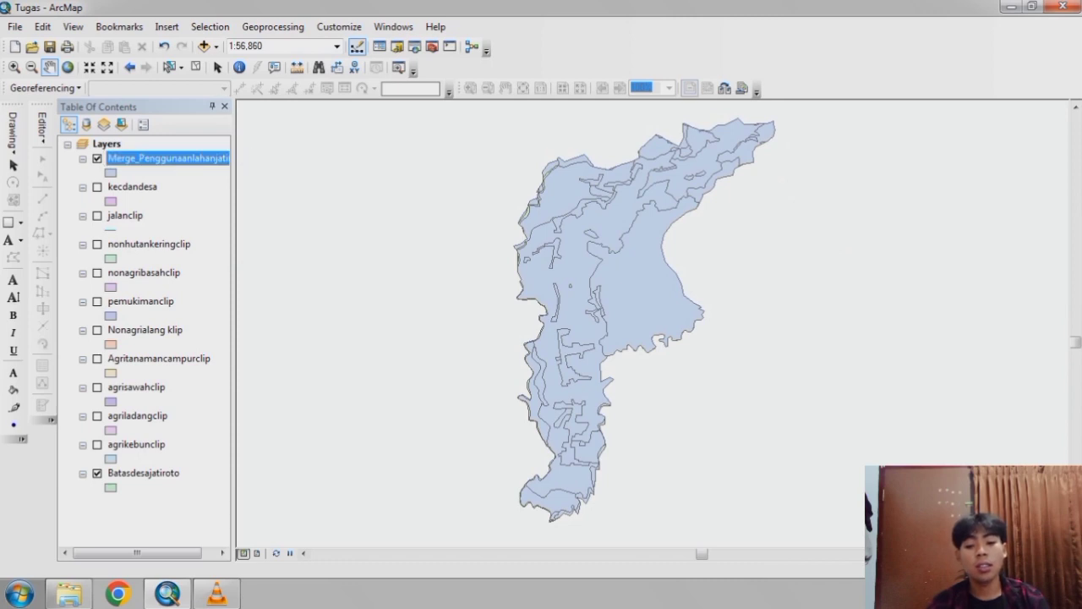
Examine the REMARK column in the attribute table of the merged land-use layer, then close the table.
right_click(210, 158)
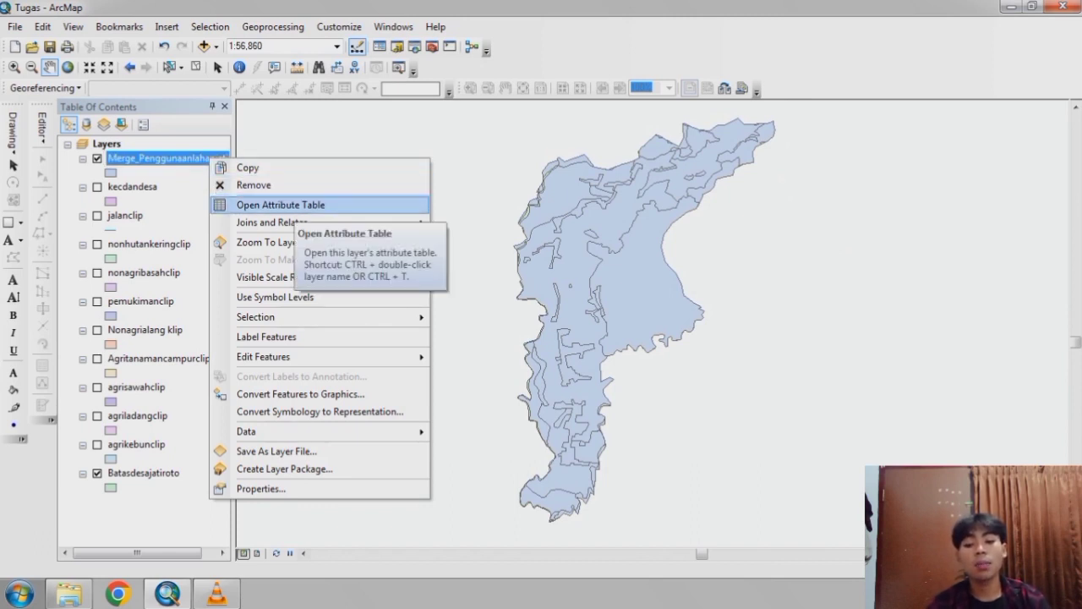
click(292, 204)
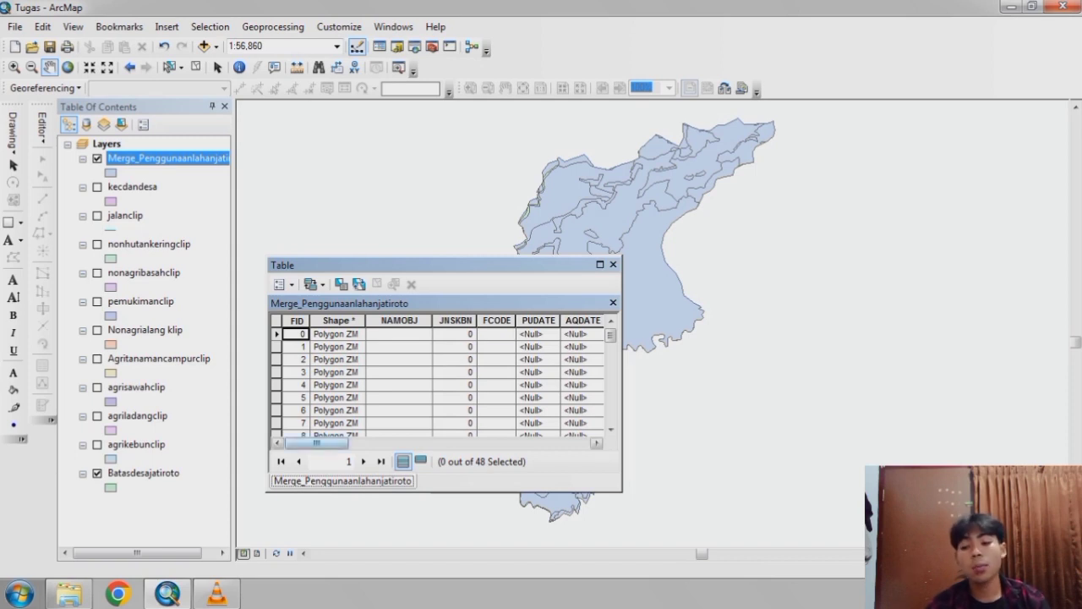
drag(315, 442, 368, 442)
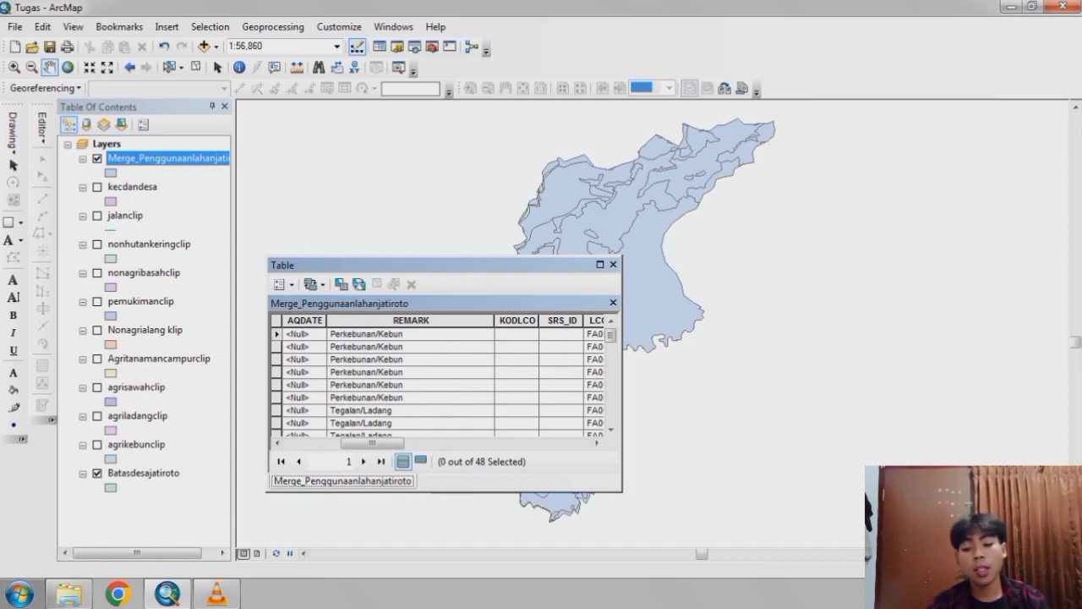
click(613, 265)
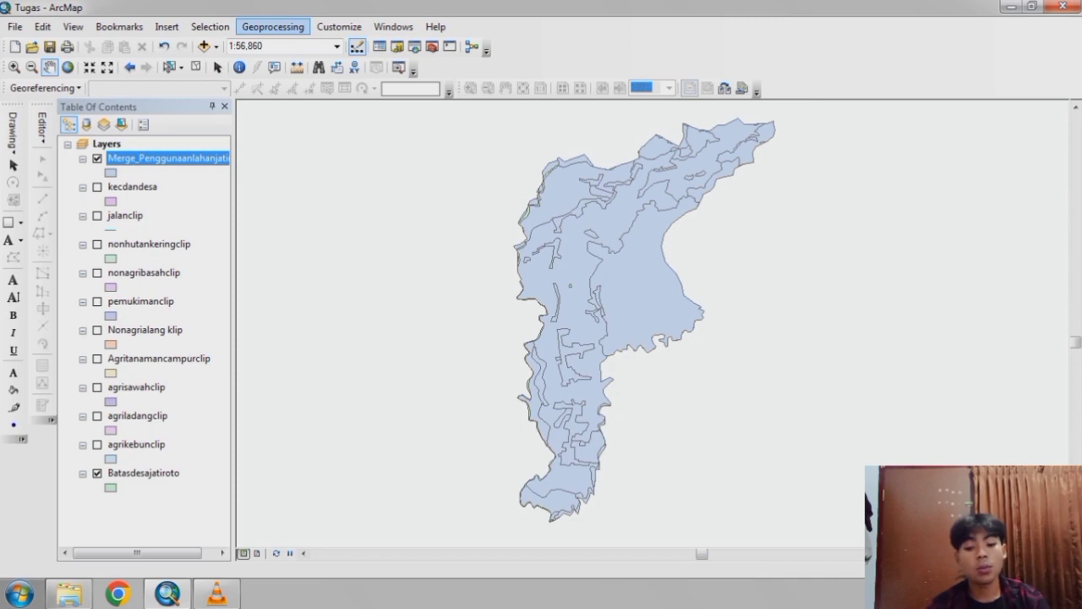
Start a Dissolve with Merge_Penggunaanlahanjatiroto as the input features.
click(272, 26)
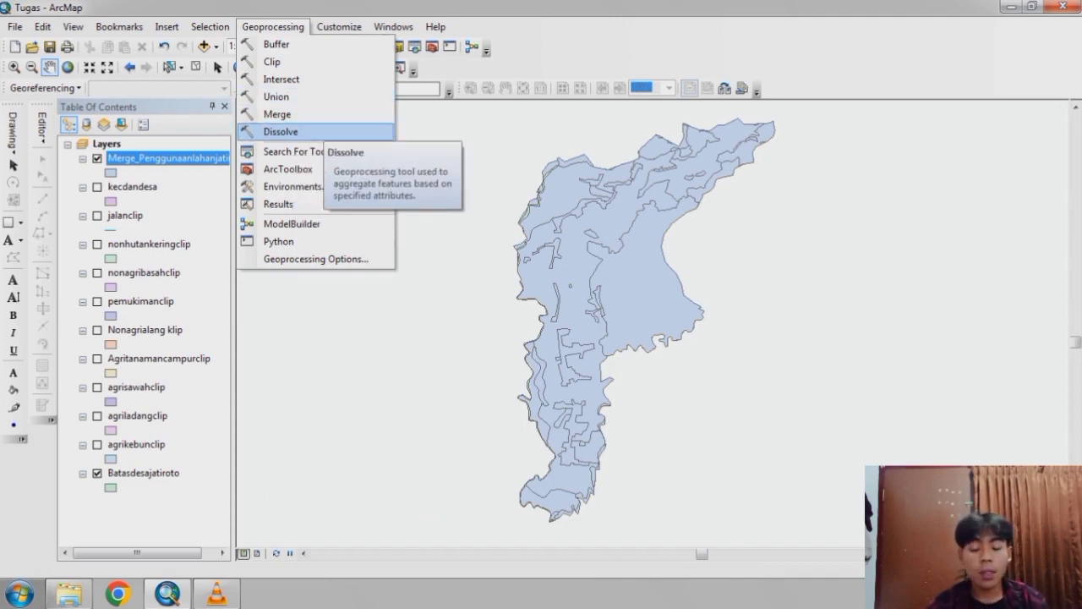
click(281, 131)
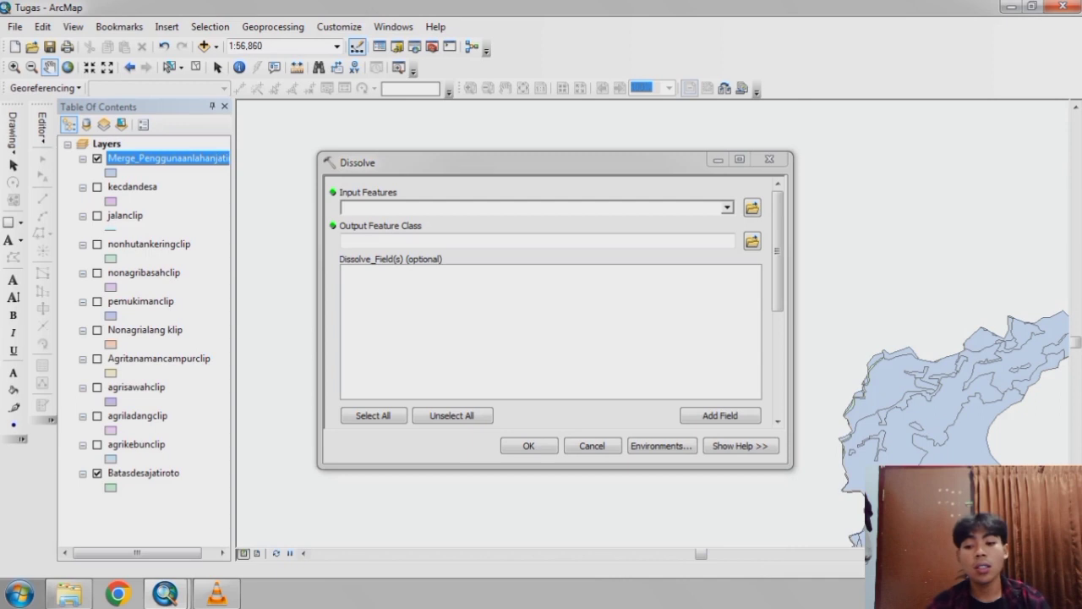
drag(168, 158, 532, 207)
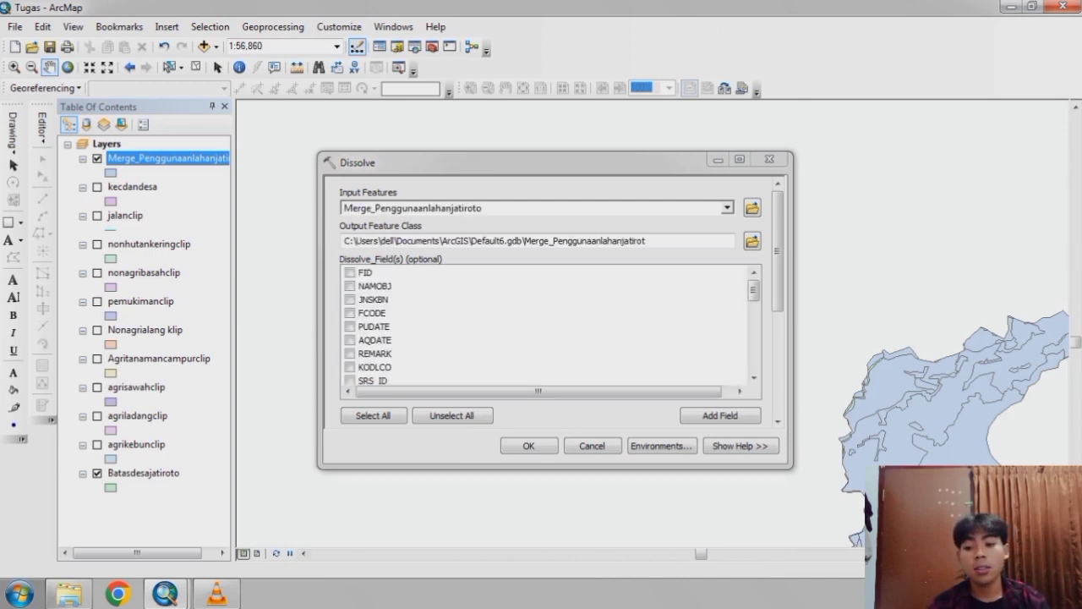
Set the dissolve output to Dissolve_penggunaanlahanjatiroto in the Acara 4 folder, include REMARK as a dissolve field and run the tool.
click(751, 241)
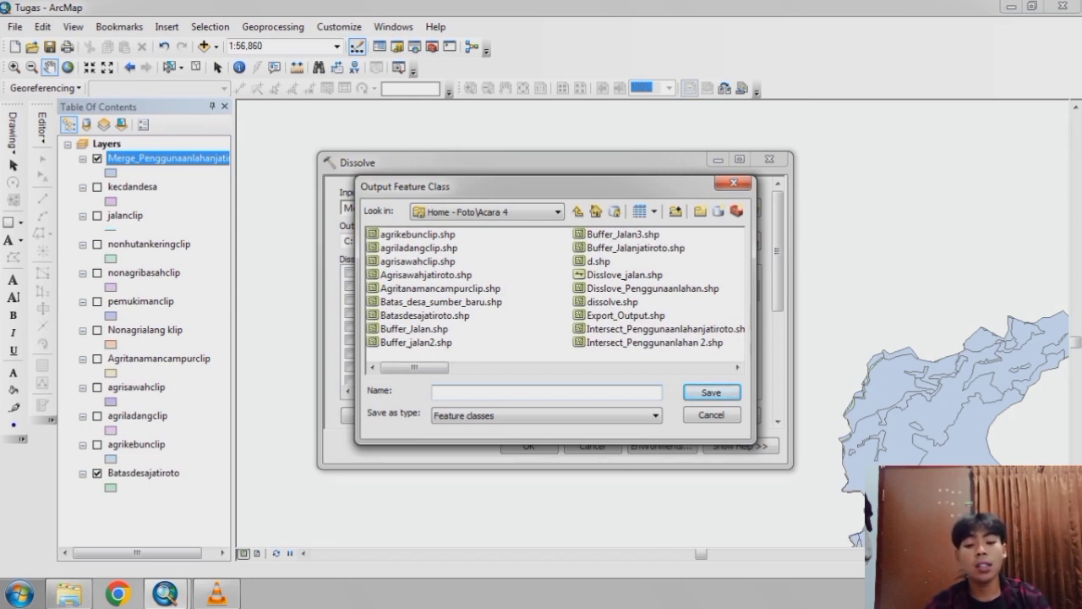
text(Di)
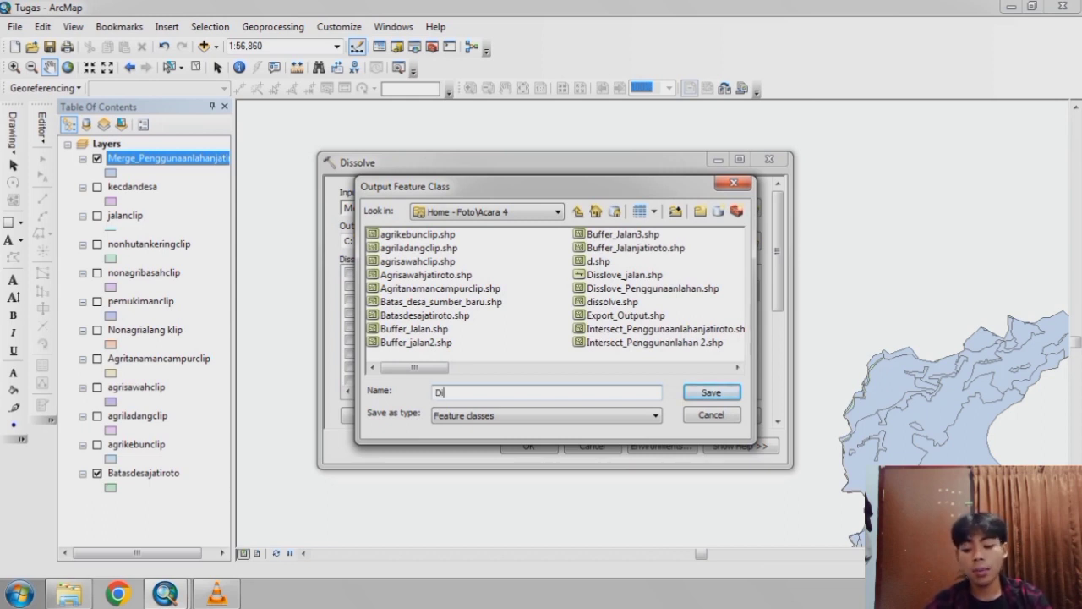
text(ssol)
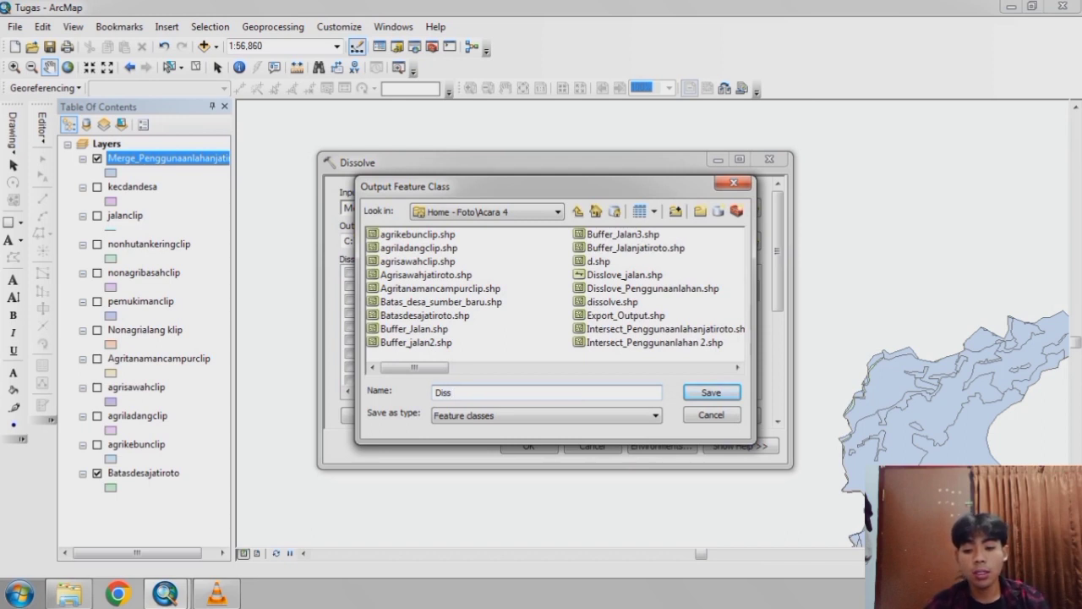
text(ve)
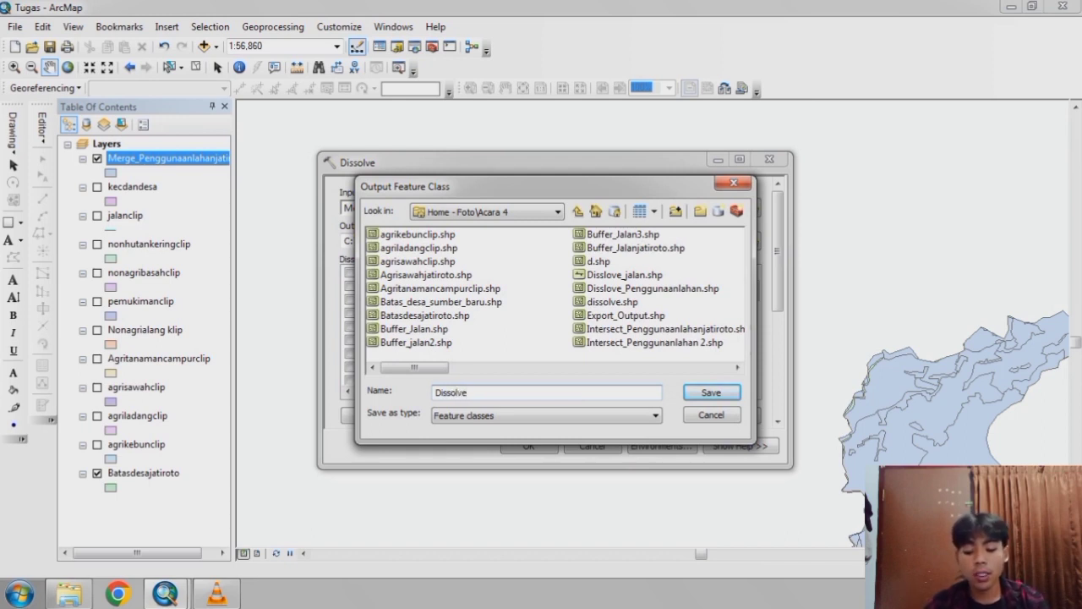
text(_)
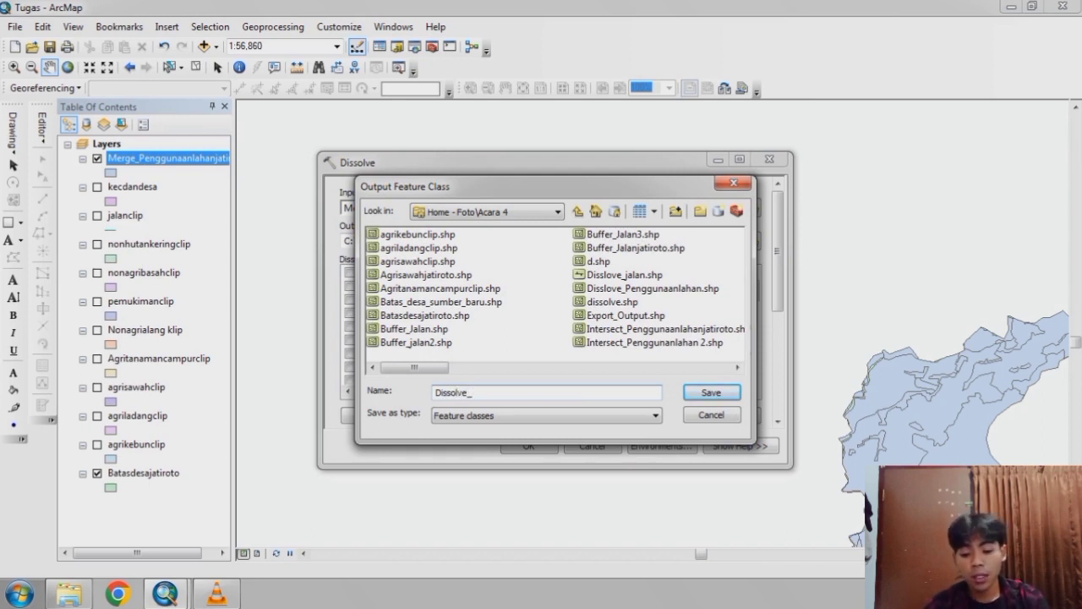
text(pen)
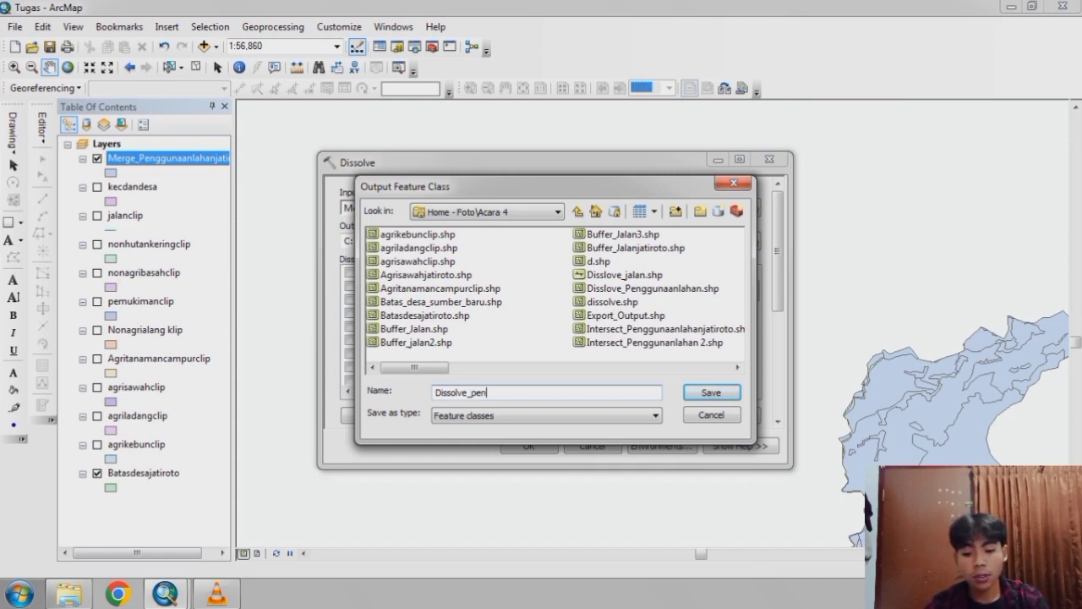
text(ggunaan)
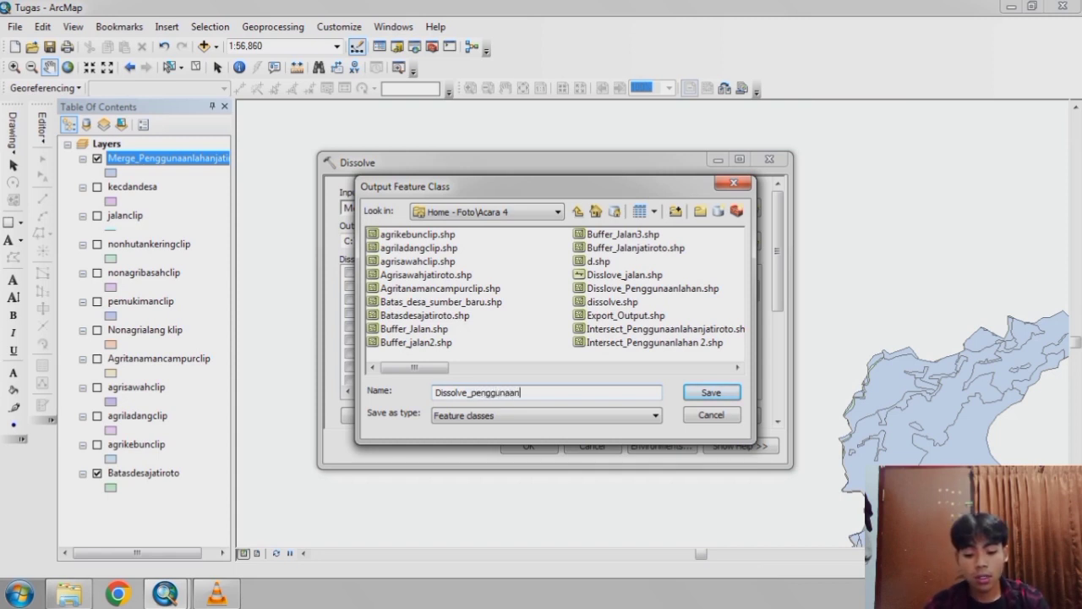
text(lahanjati)
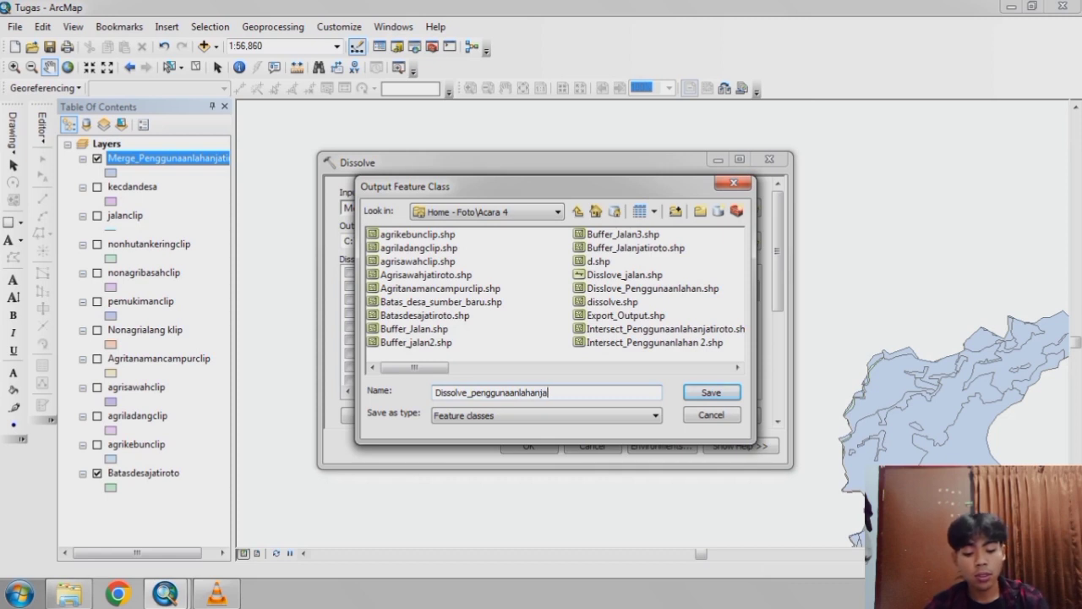
text(roto)
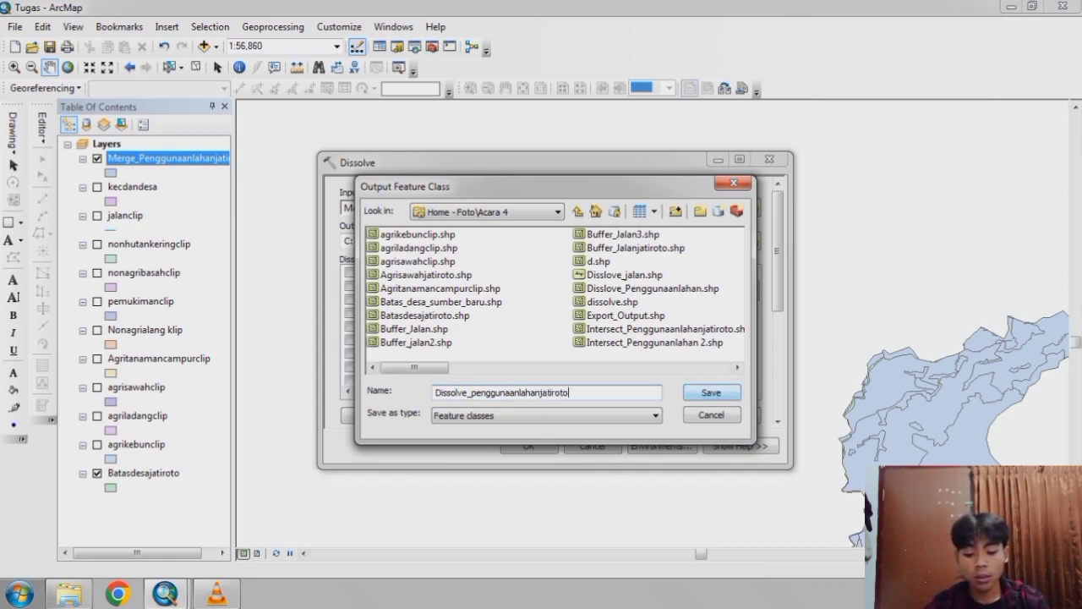
key(Return)
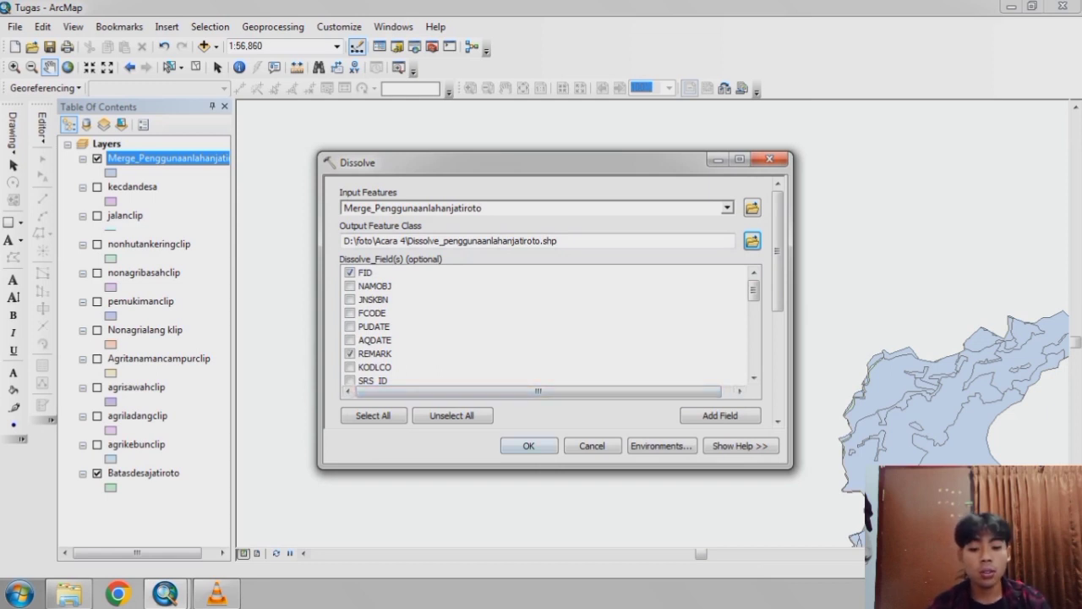
click(529, 446)
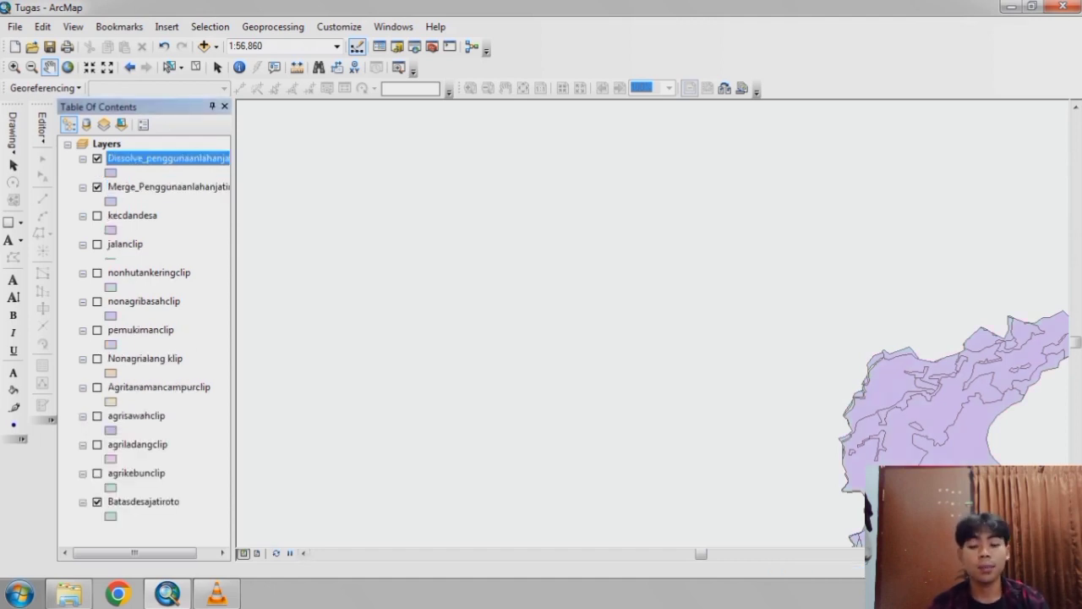
Open the attribute table of the Dissolve_penggunaanlahanjatiroto layer and place it clear of the village polygons to examine its REMARK classes.
drag(955, 406, 693, 222)
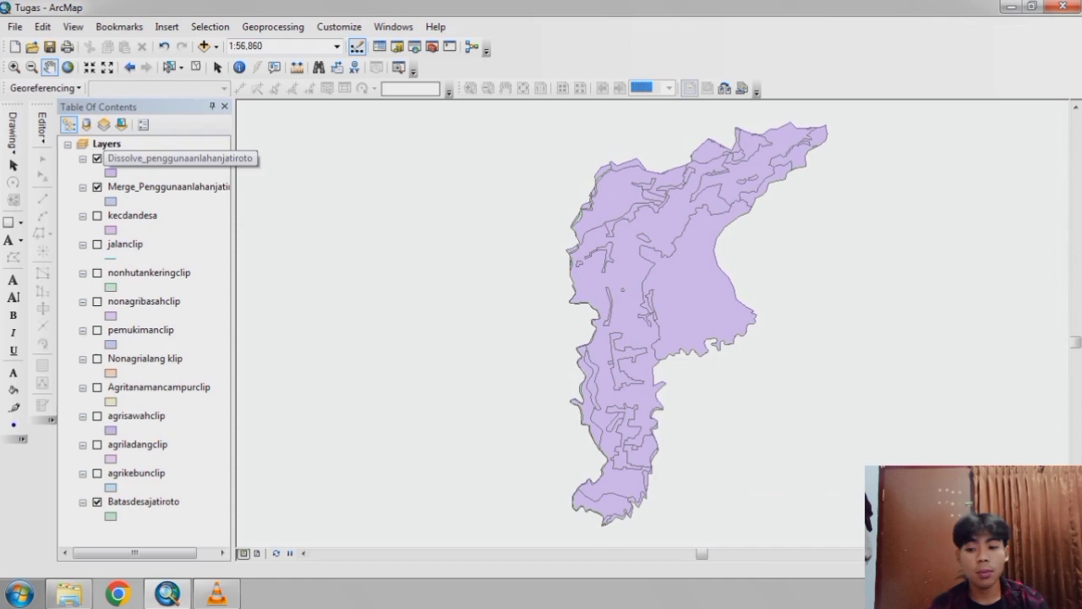
key(F2)
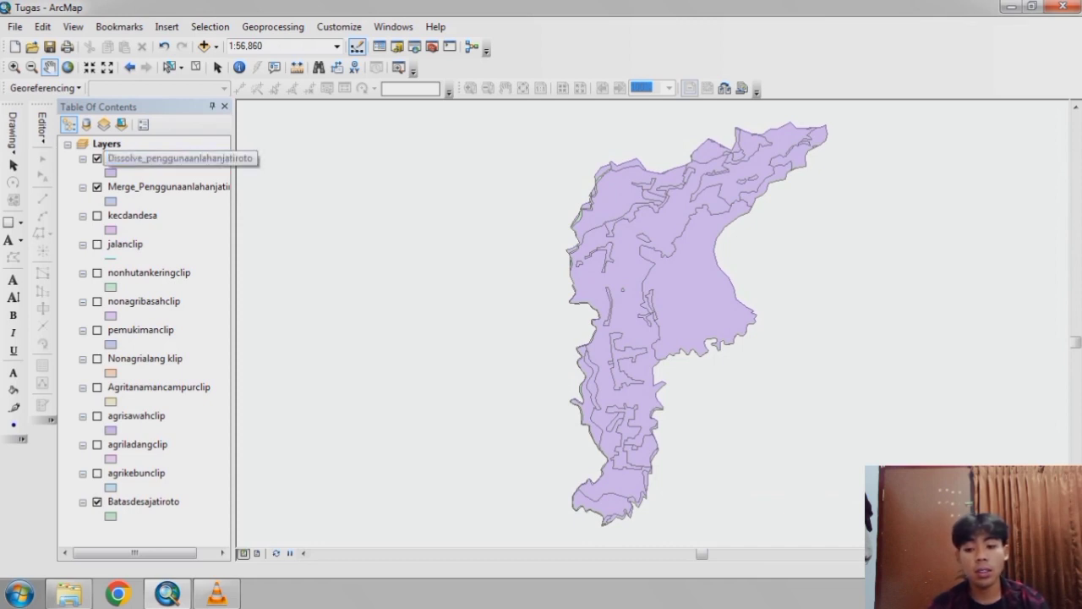
key(F2)
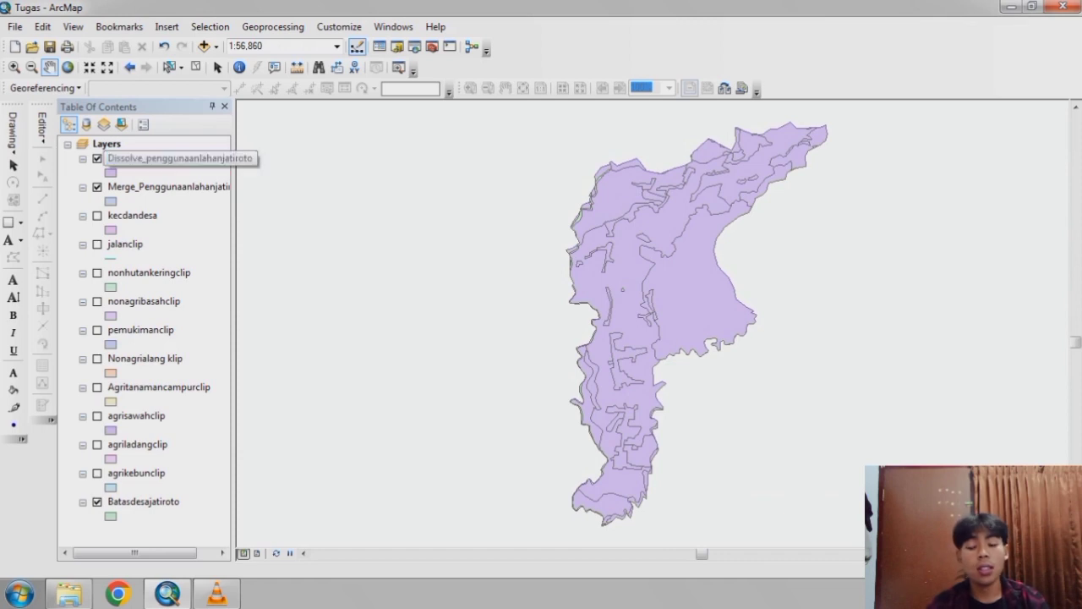
right_click(208, 161)
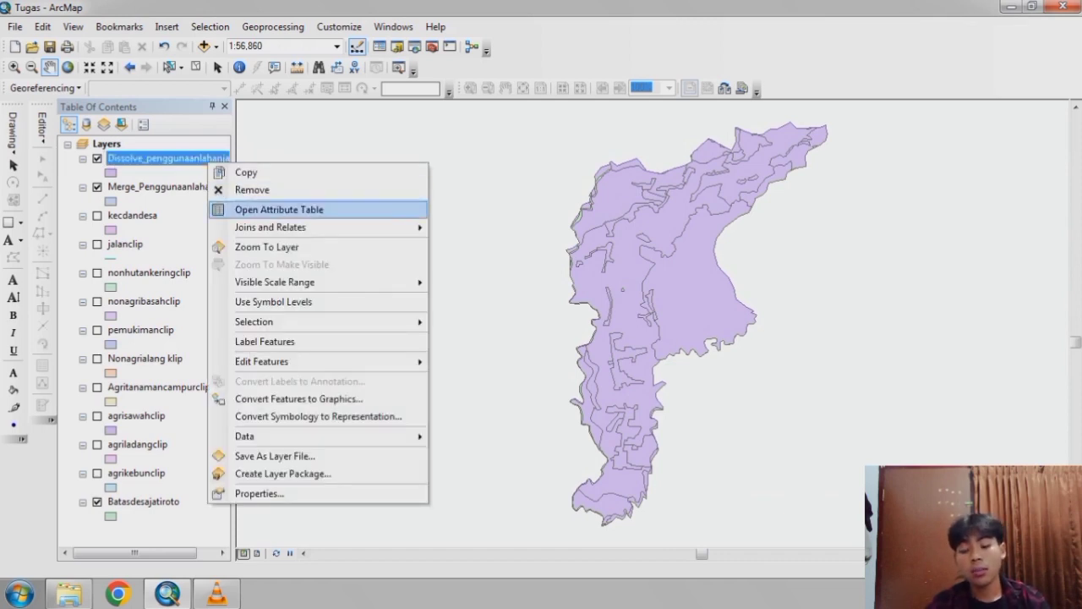
click(279, 209)
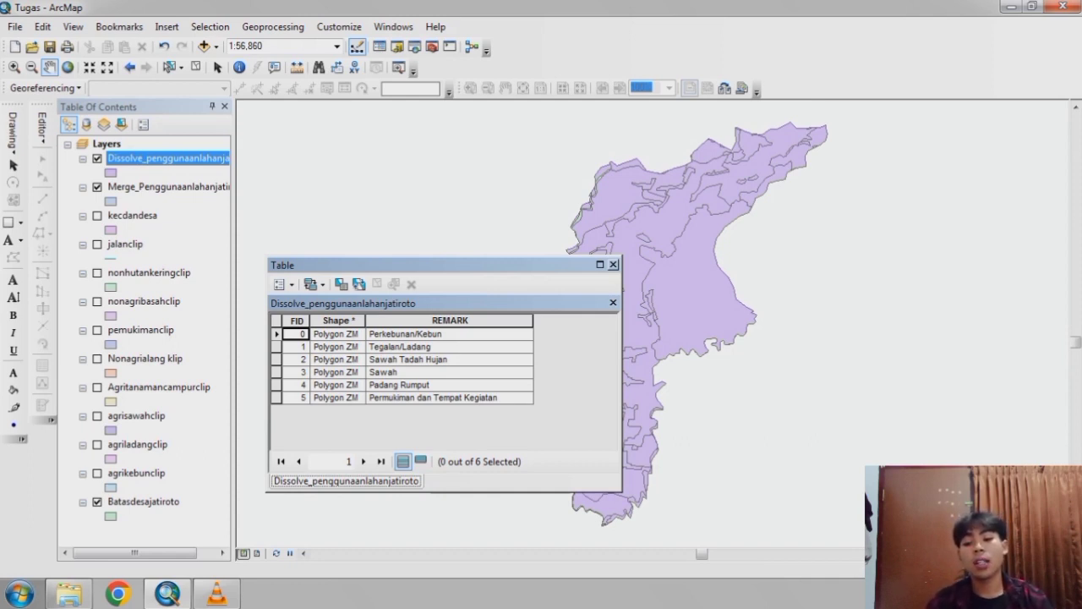
click(449, 334)
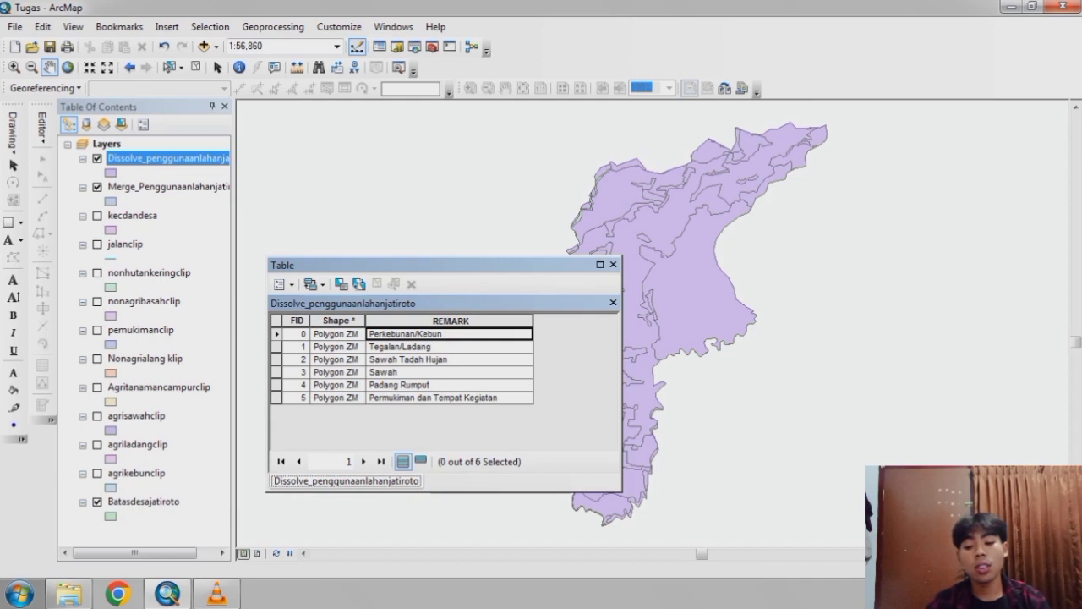
drag(339, 265, 225, 207)
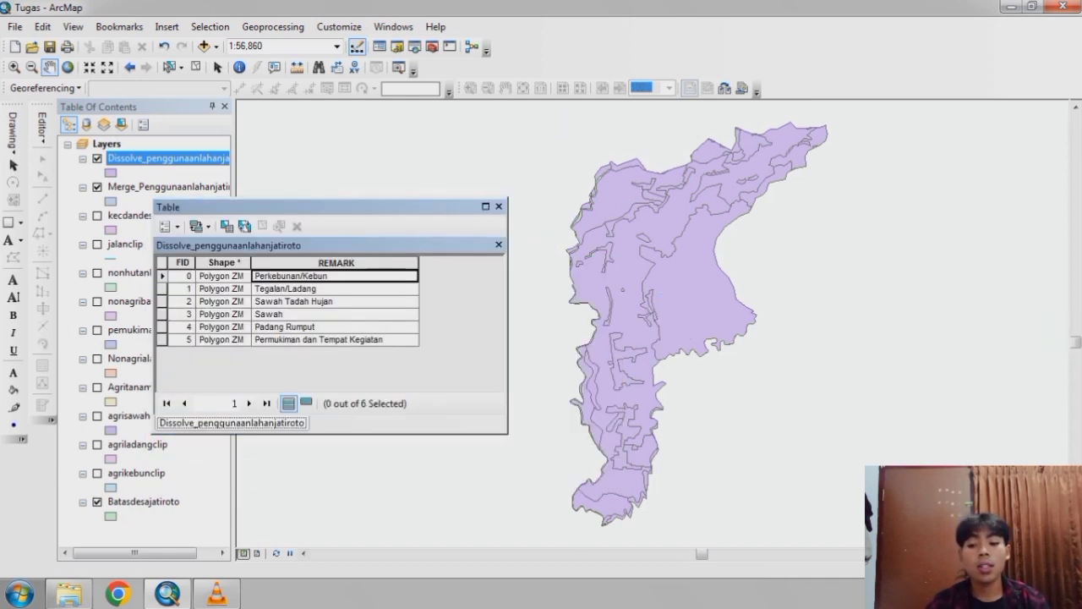
Select each land-use record of the dissolved layer in turn, from Perkebunan/Kebun to Permukiman dan Tempat Kegiatan, to examine its extent on the map.
click(161, 276)
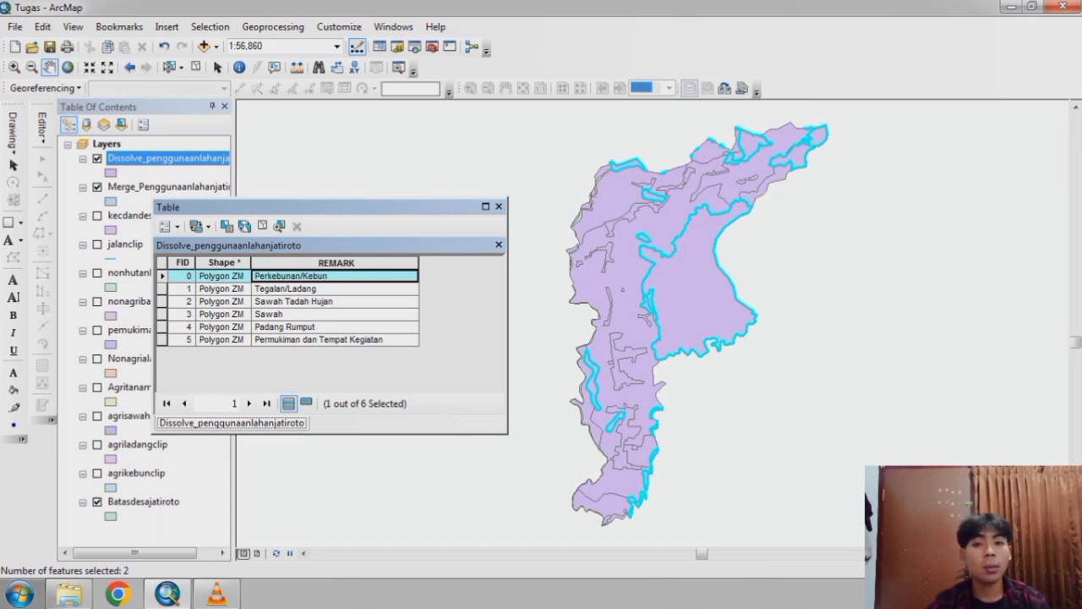
click(161, 288)
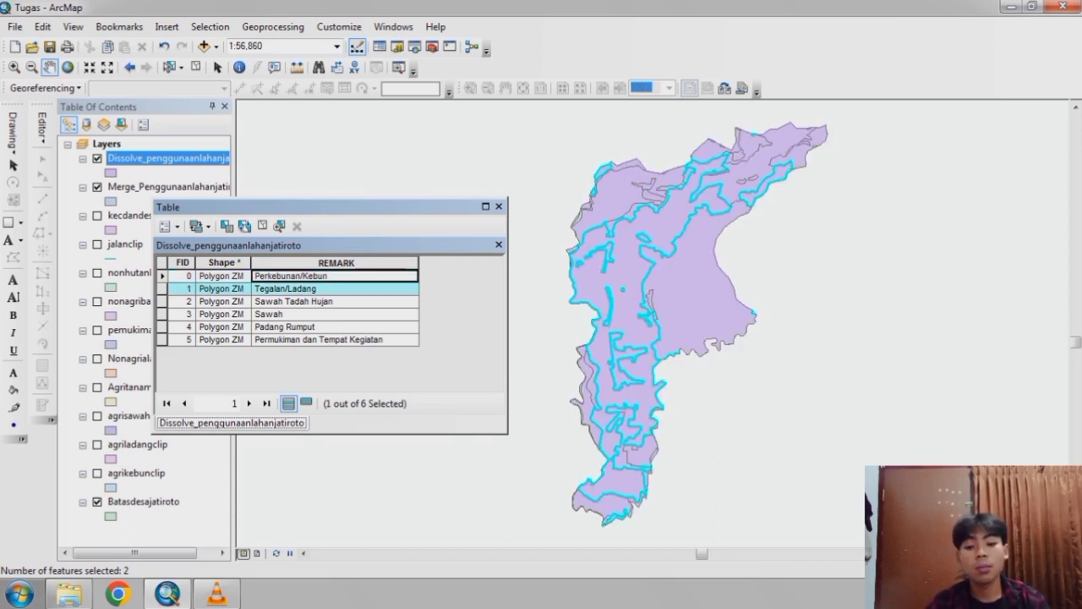
click(161, 301)
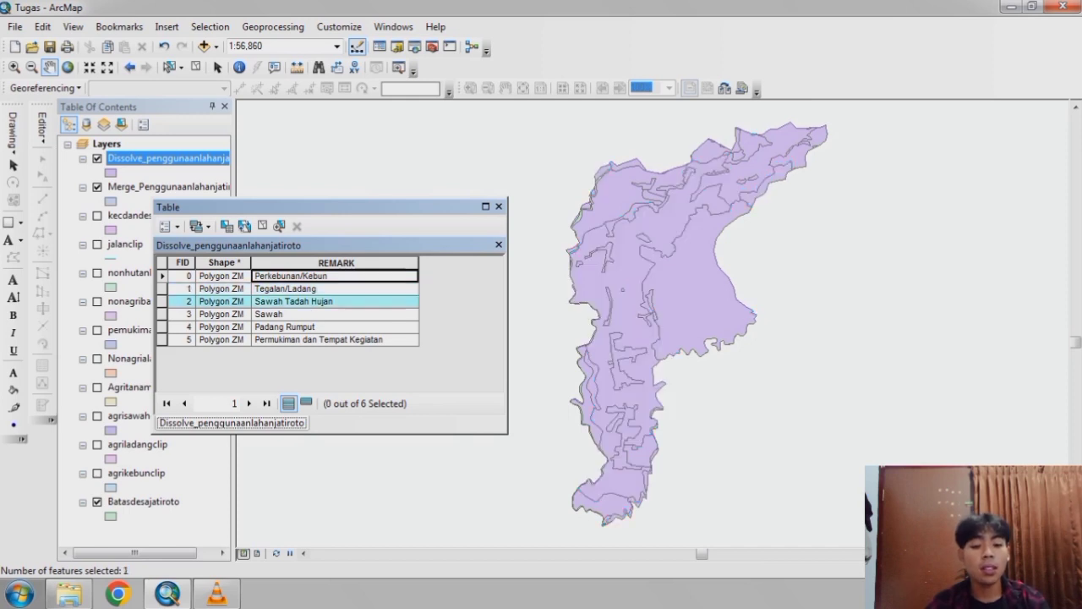
click(162, 314)
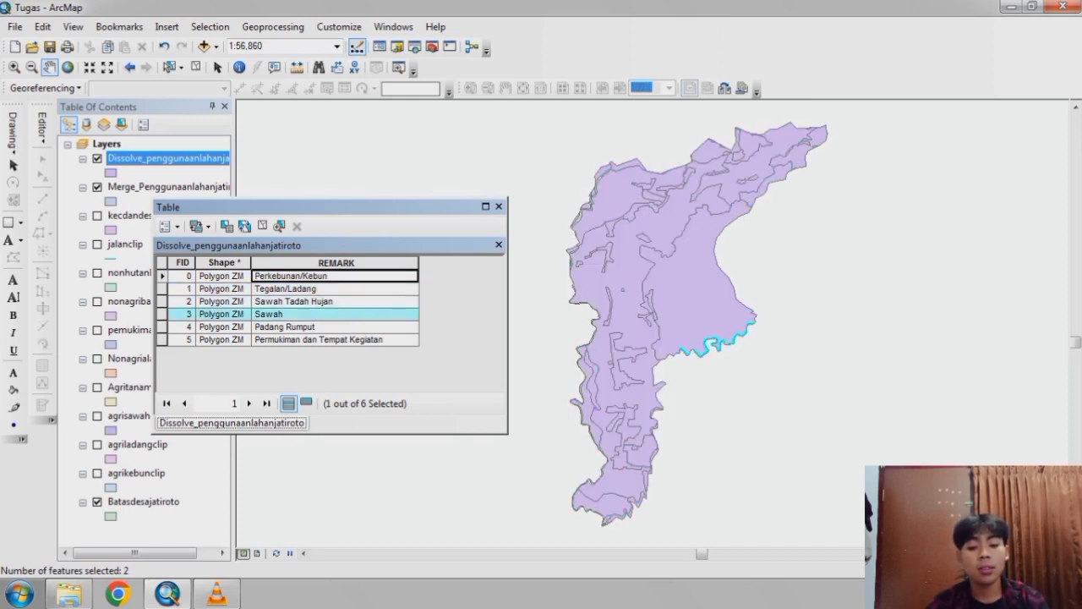
click(161, 327)
click(162, 339)
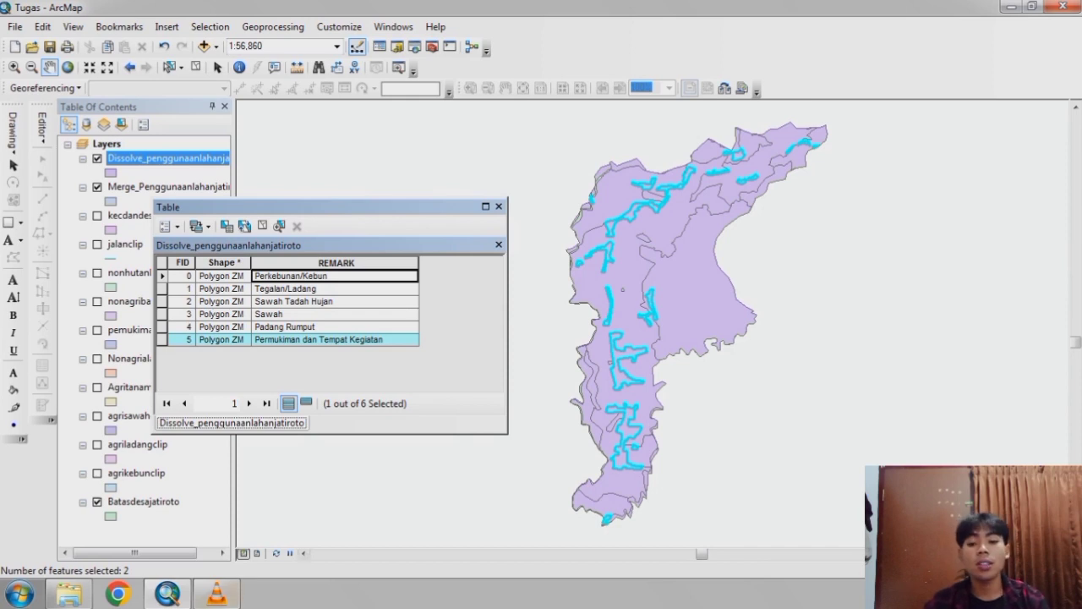
click(218, 594)
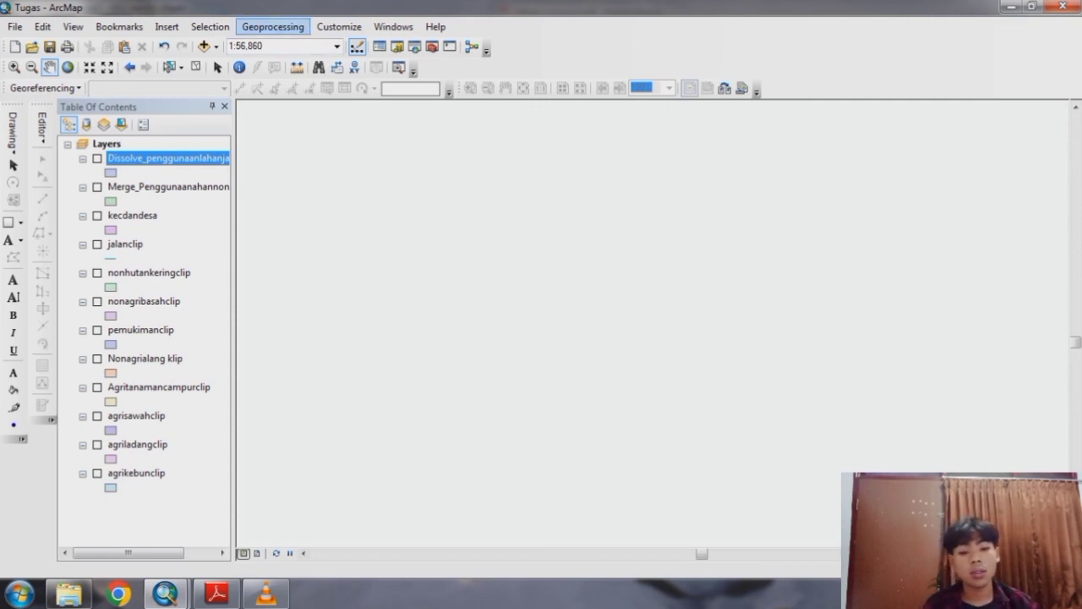
click(273, 26)
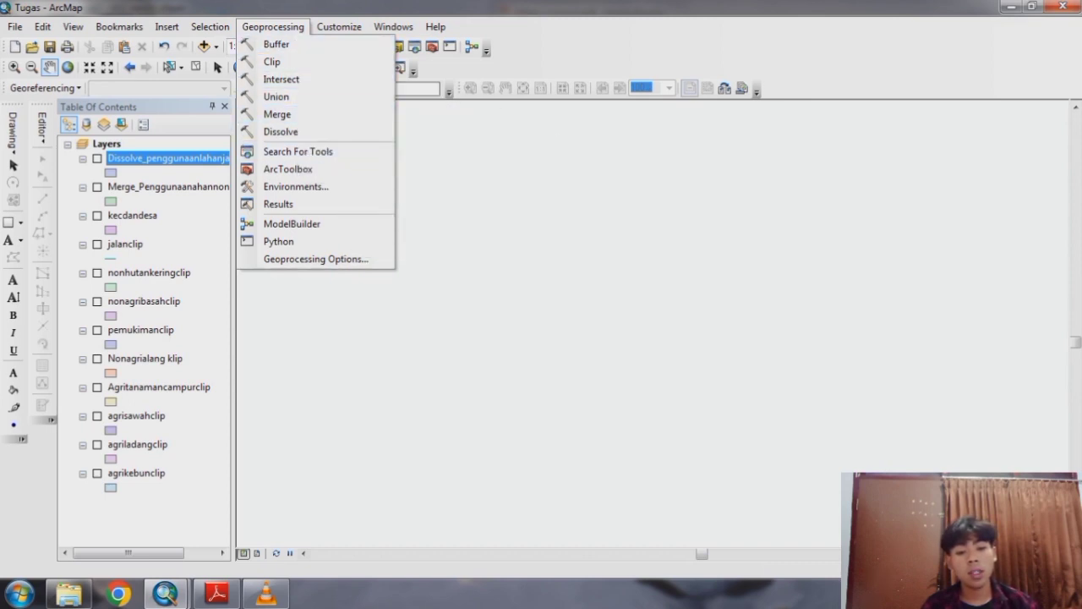
key(Escape)
key(Escape)
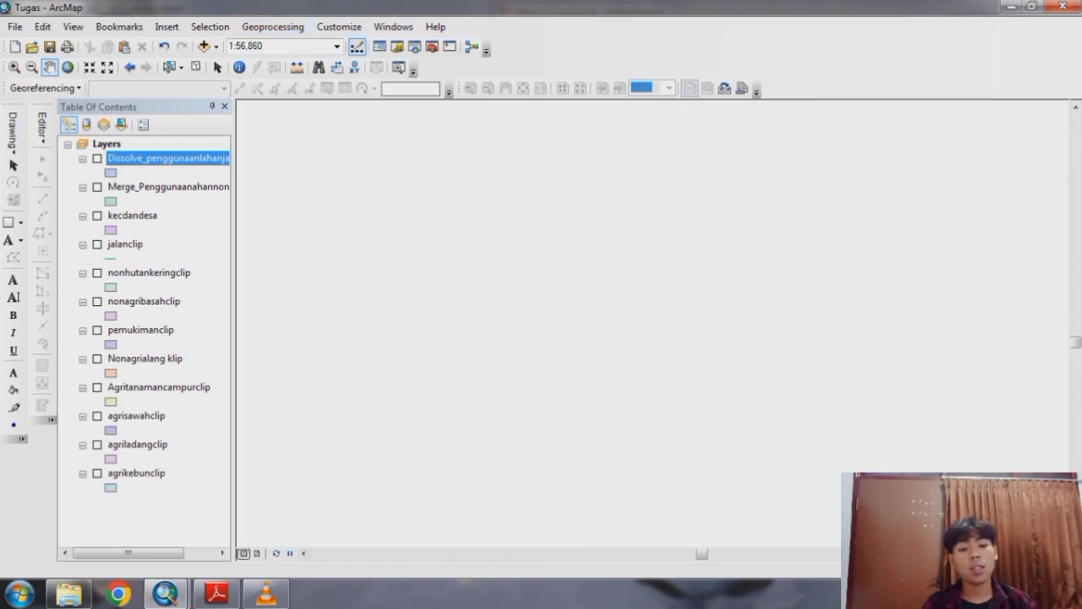
Start a Union with Jenis tanah sumberbaru.shp from the Acara 4 folder and the agrisawahclip layer as input features.
click(272, 26)
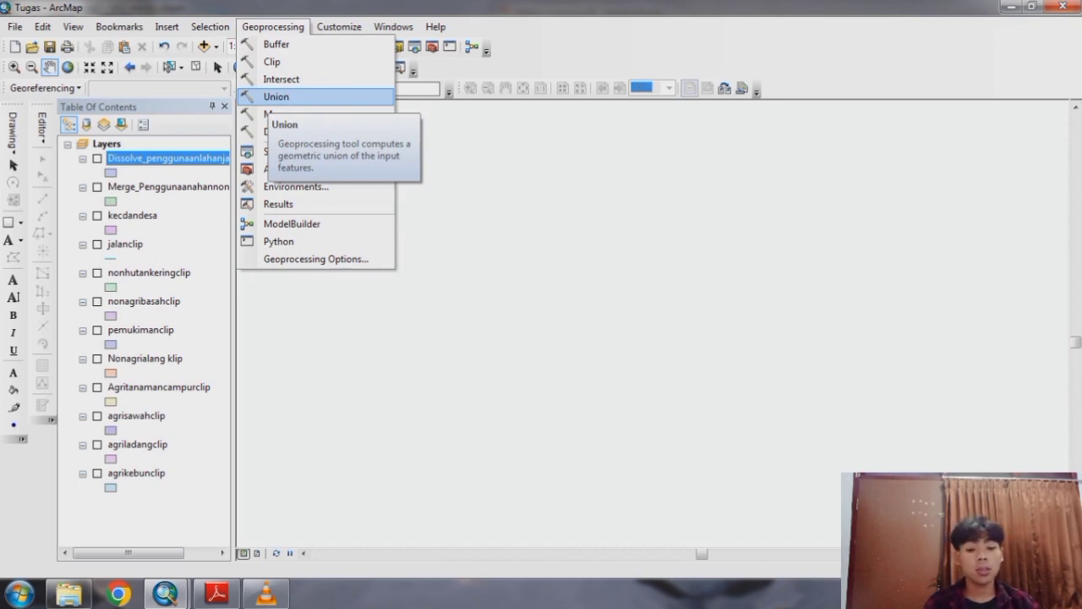
click(276, 96)
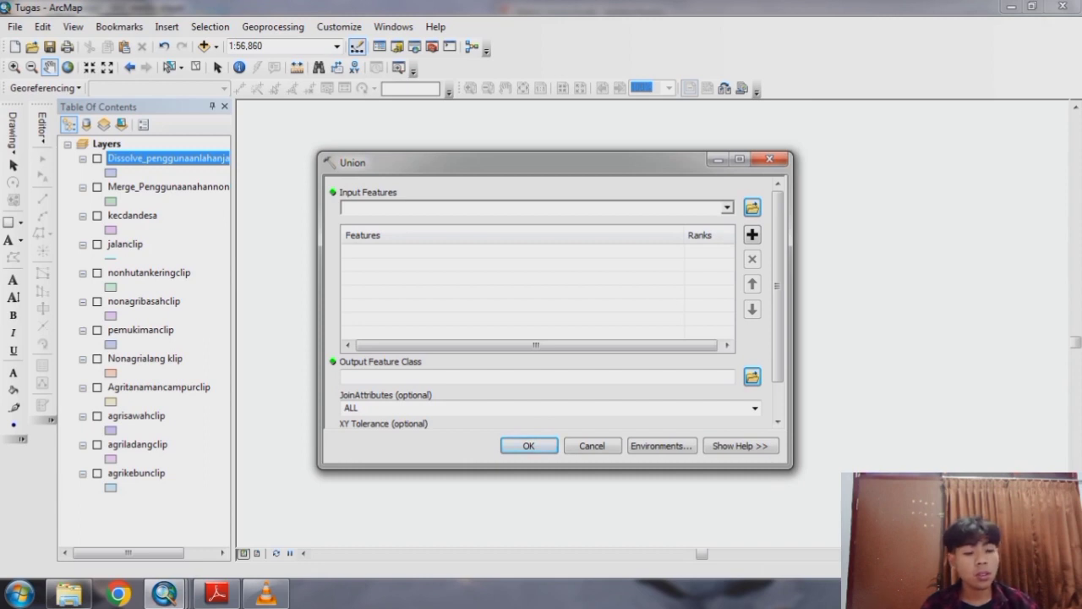
click(752, 208)
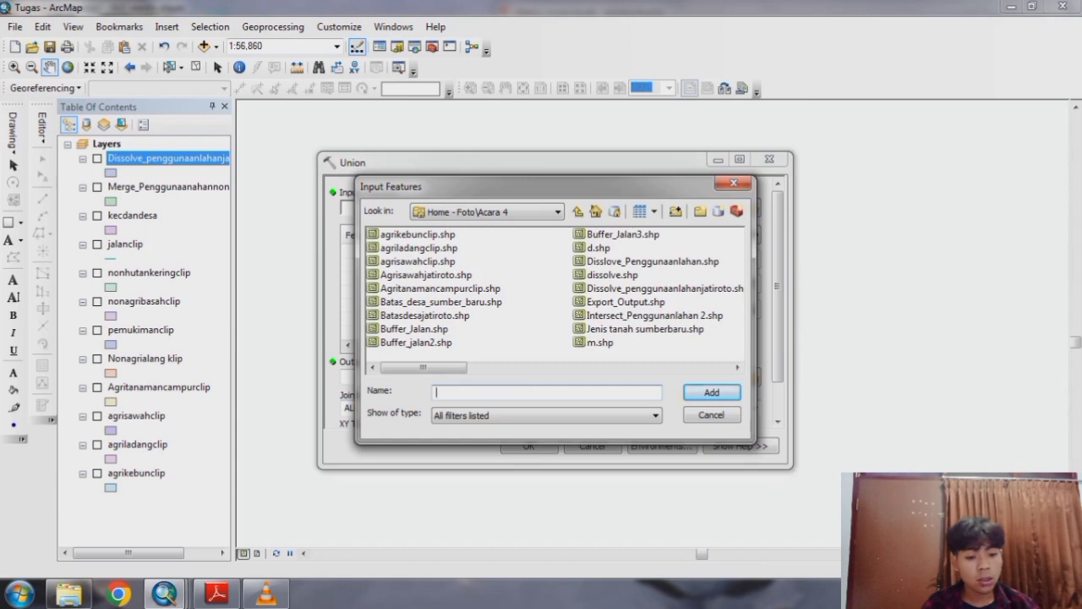
click(645, 329)
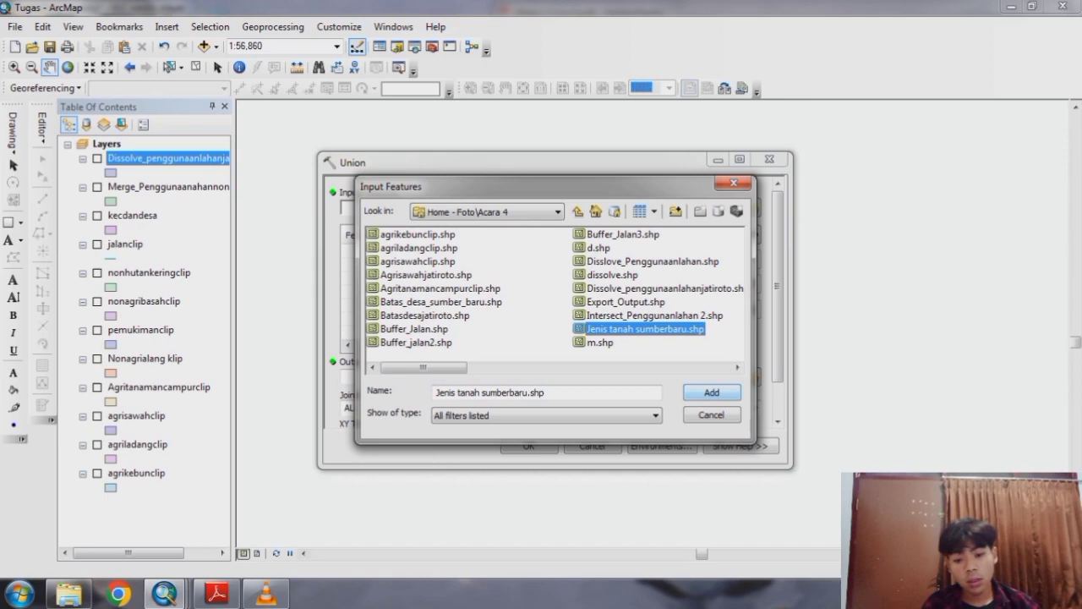
key(Return)
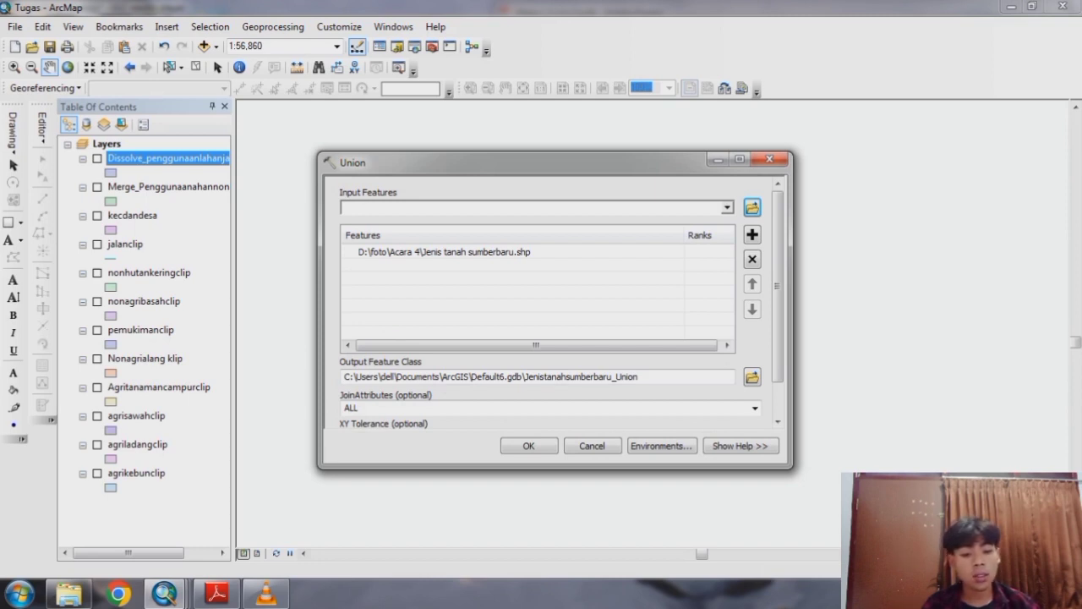
click(136, 415)
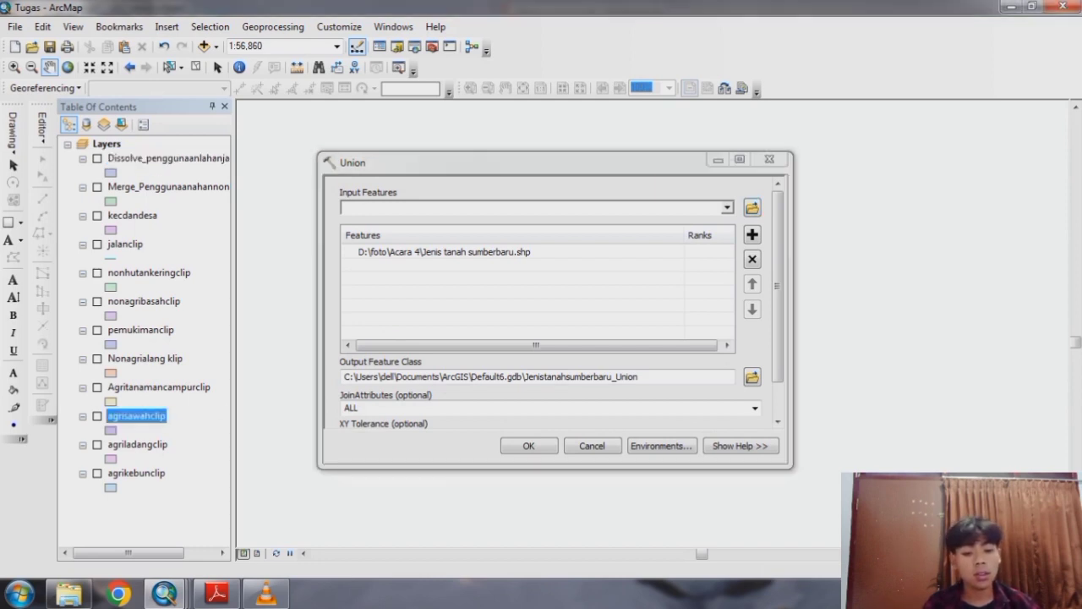
drag(136, 416, 440, 288)
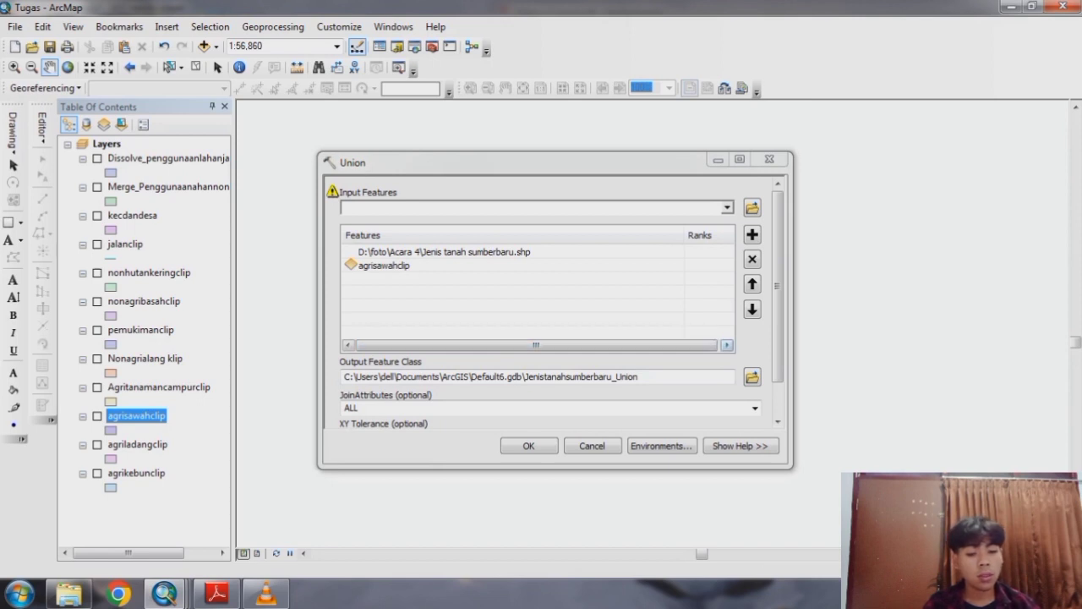
Set the union output to Union_Penggunaanlahanjatiroto in the Acara 4 folder and run the tool.
click(752, 376)
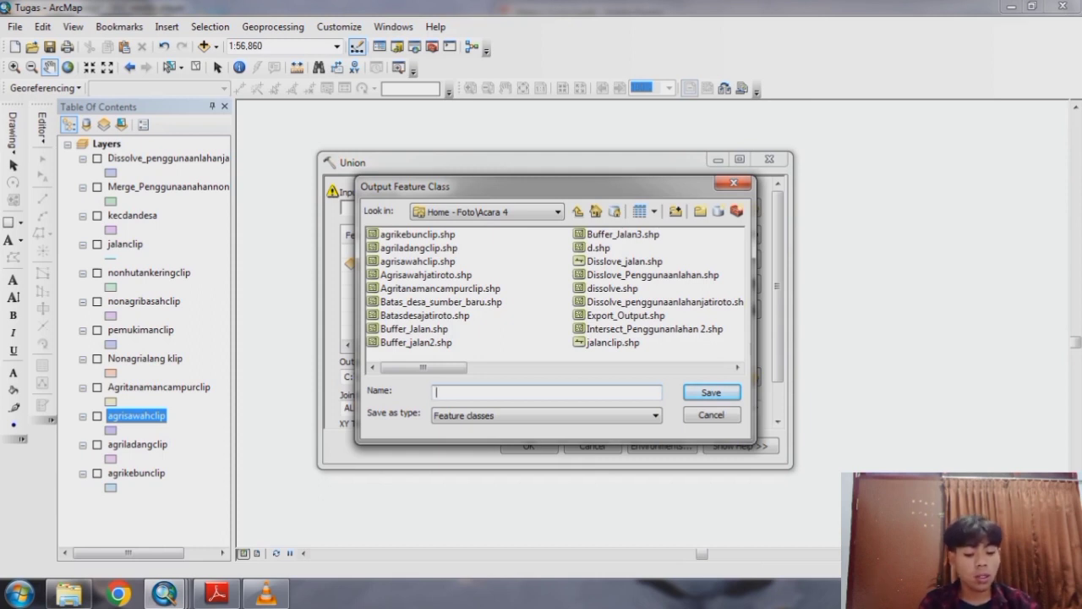
text(Unio)
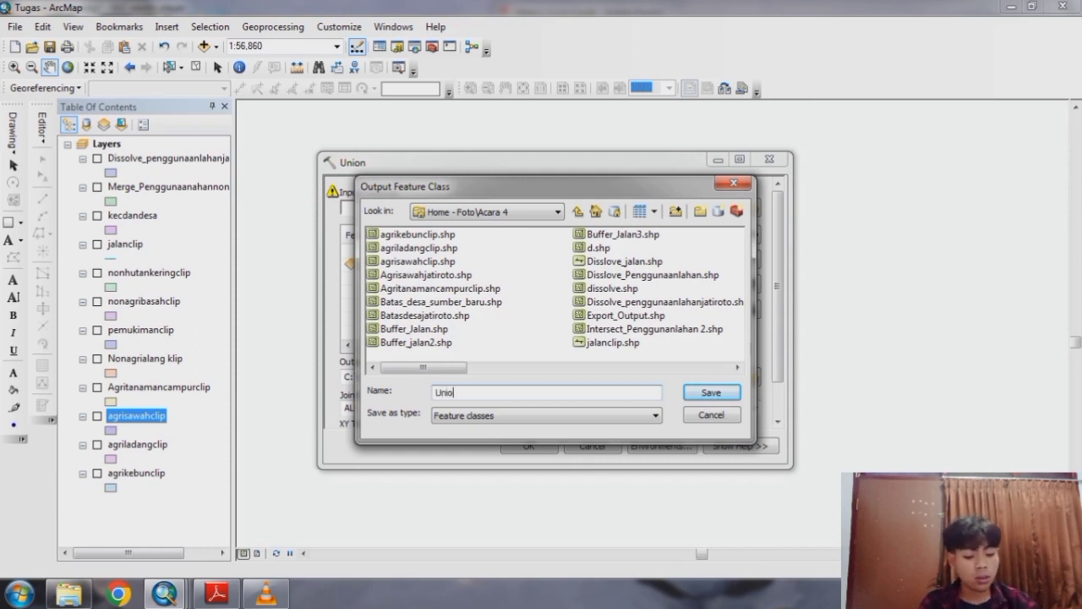
text(n_)
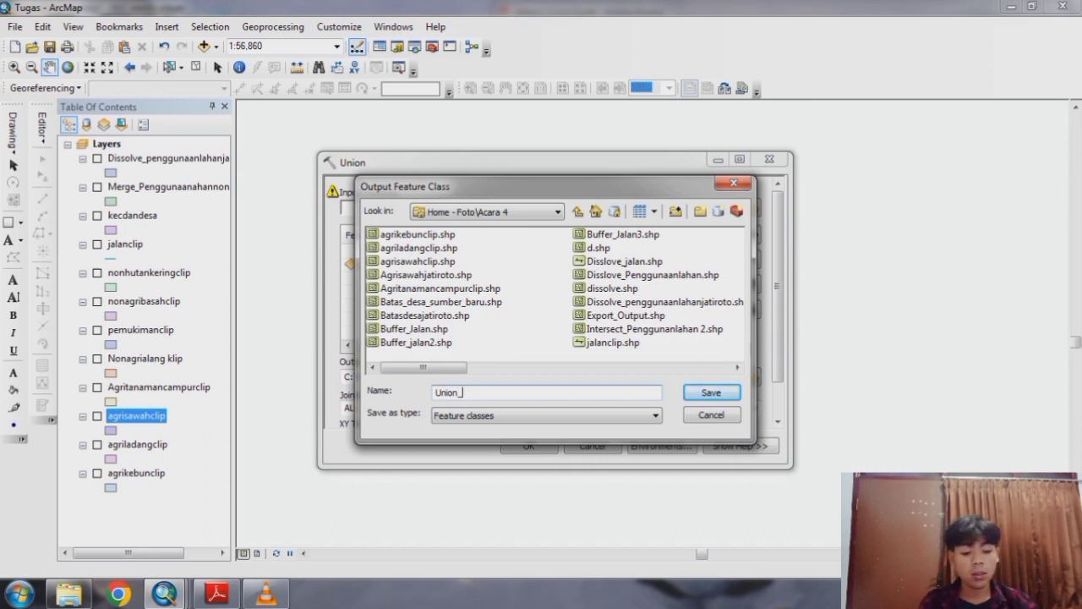
text(J)
key(BackSpace)
text(P)
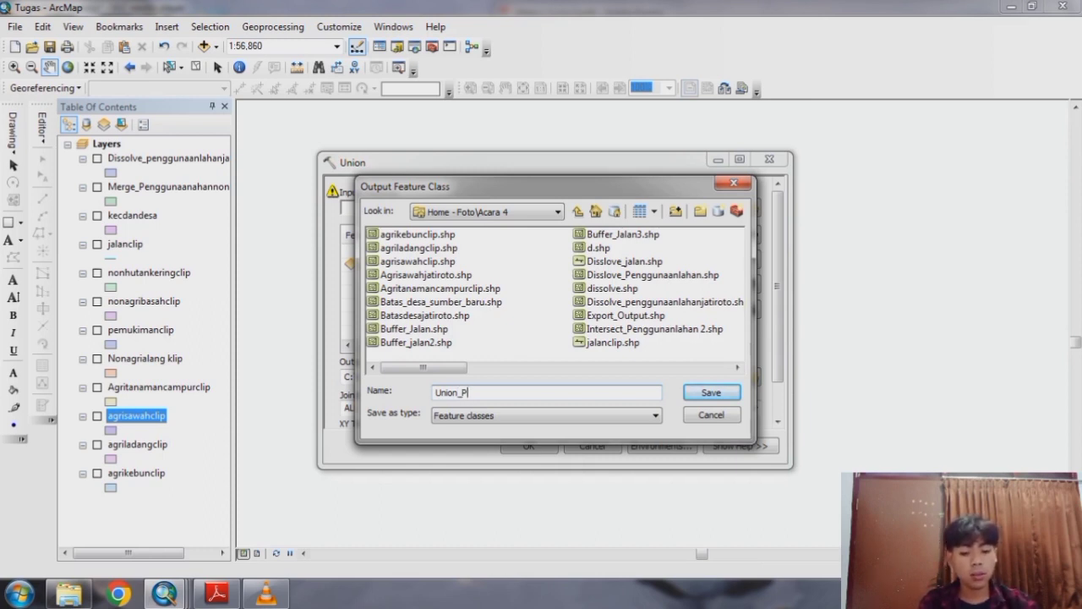
text(enggunaan)
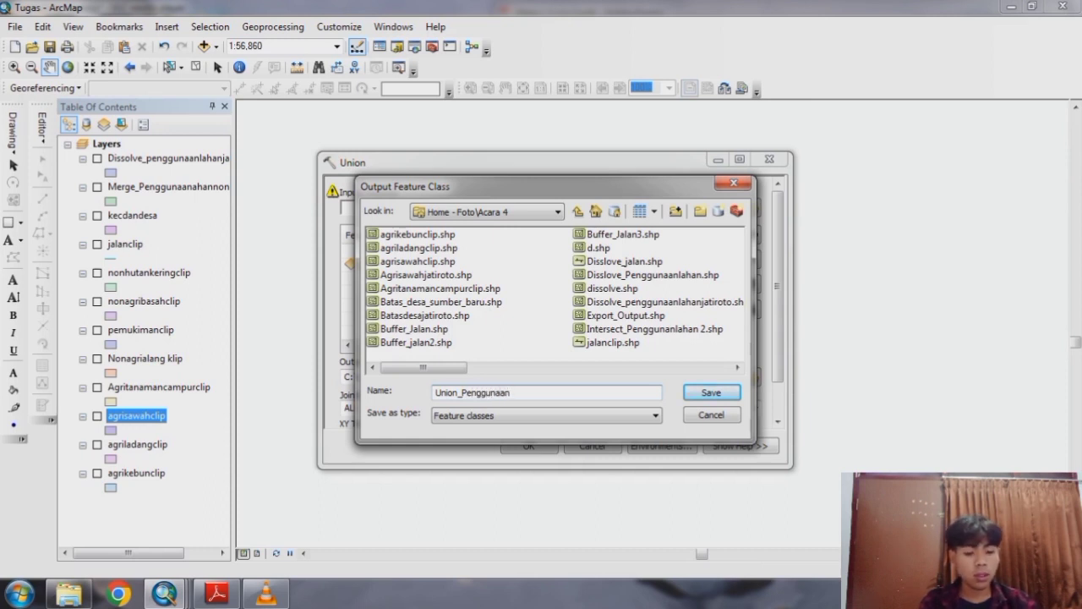
text(lahanja)
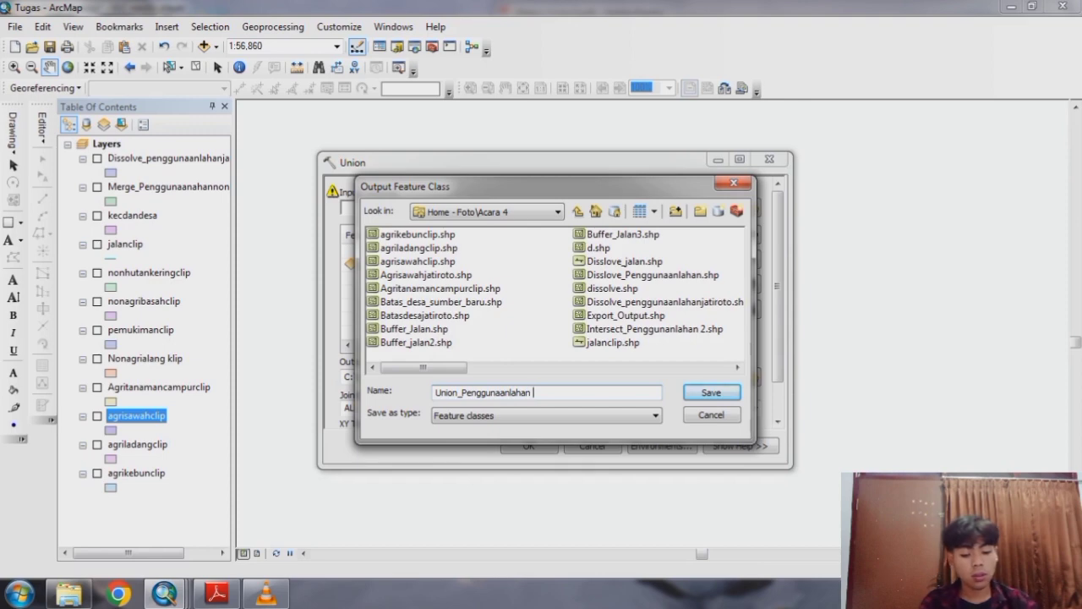
text(tiroto)
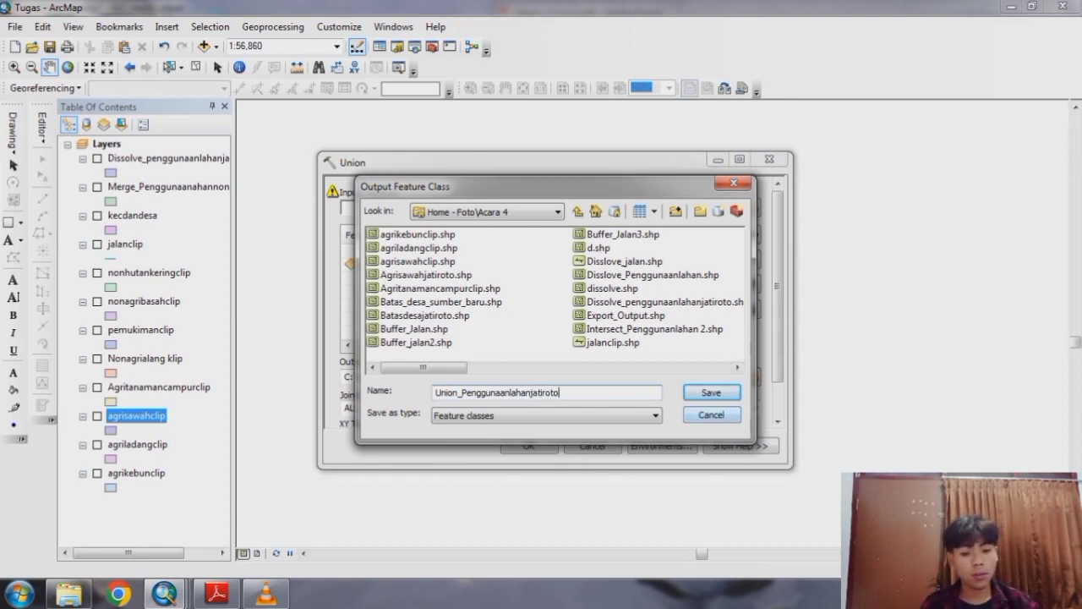
key(Return)
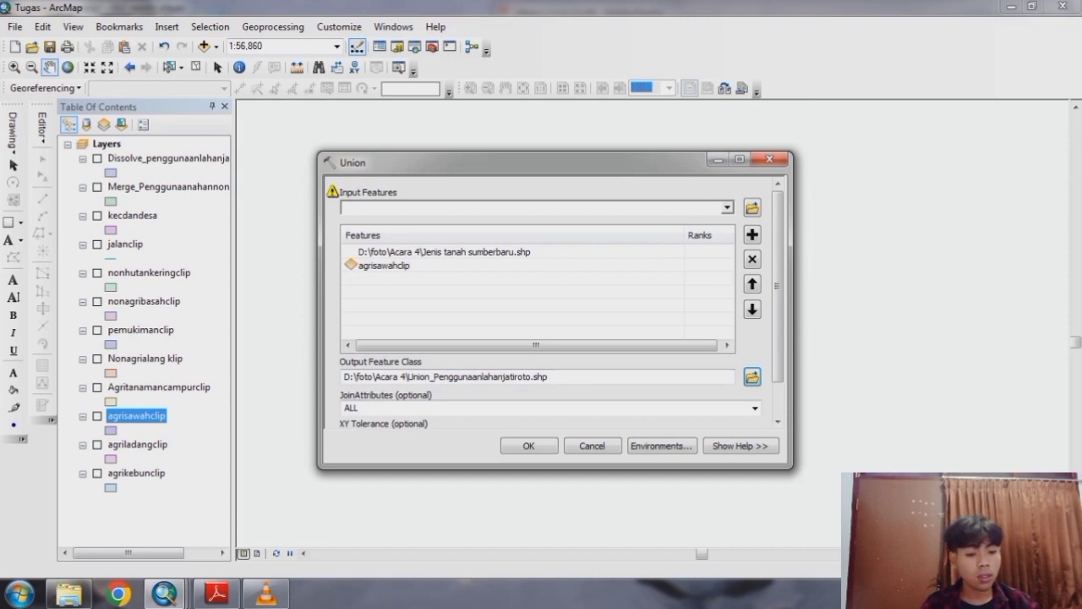
scroll(555, 303, down, 2)
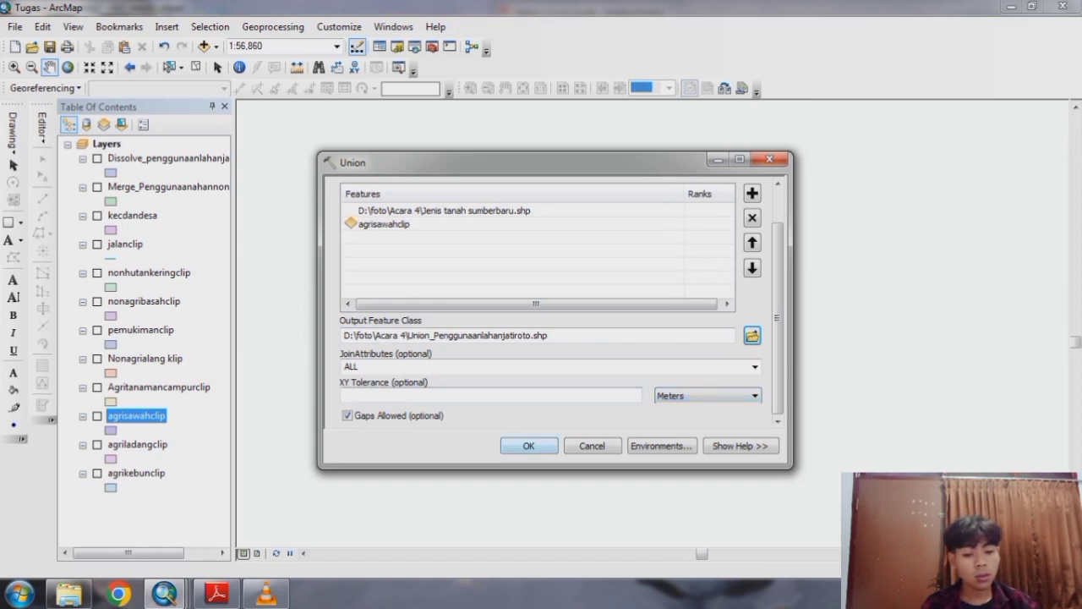
key(Return)
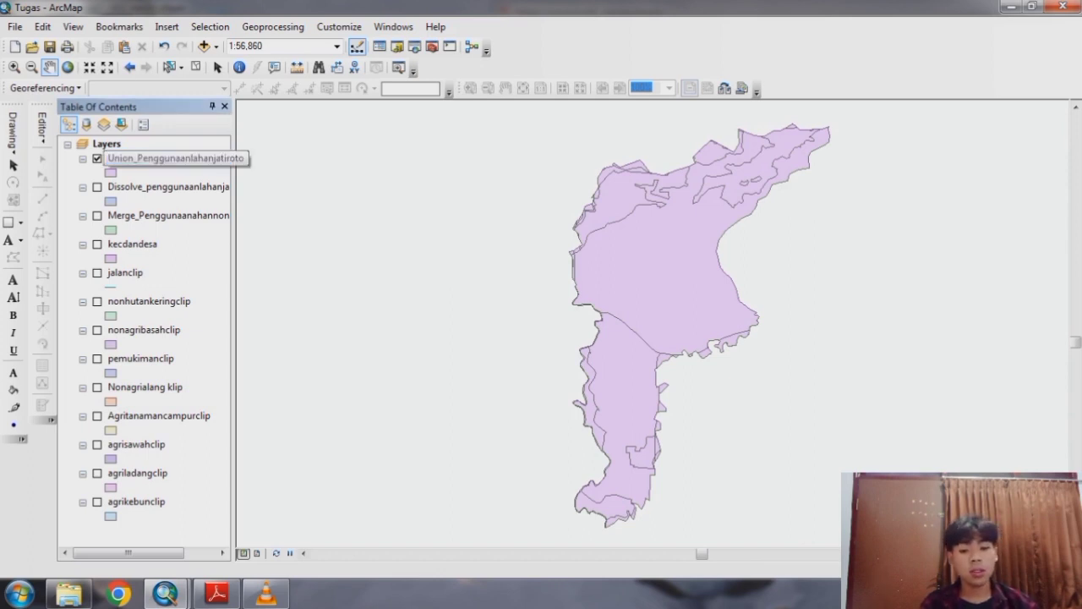
Open the attribute table of the Union_Penggunaanlahanjatiroto layer, examine its soil-type and REMARK land-use columns, and close it.
right_click(209, 159)
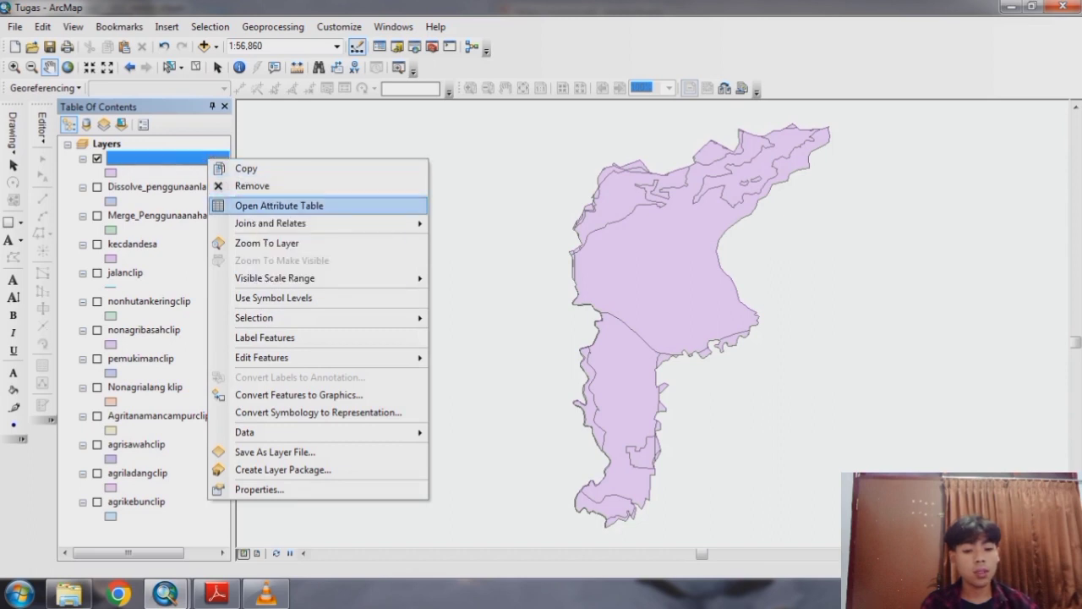
click(279, 206)
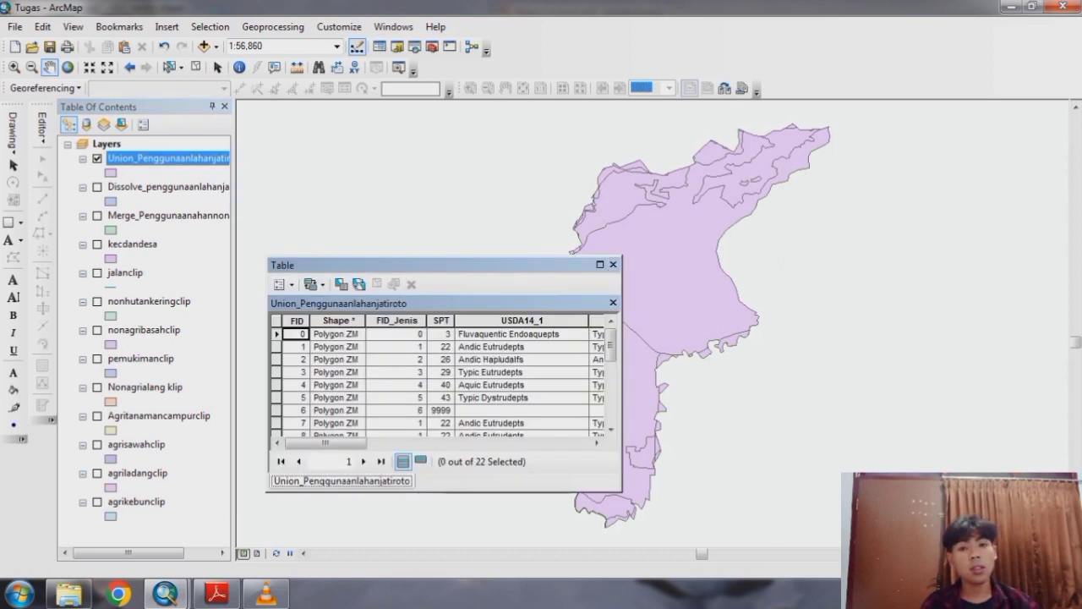
mouse_move(325, 442)
mouse_down()
mouse_move(538, 442)
mouse_move(325, 443)
mouse_up()
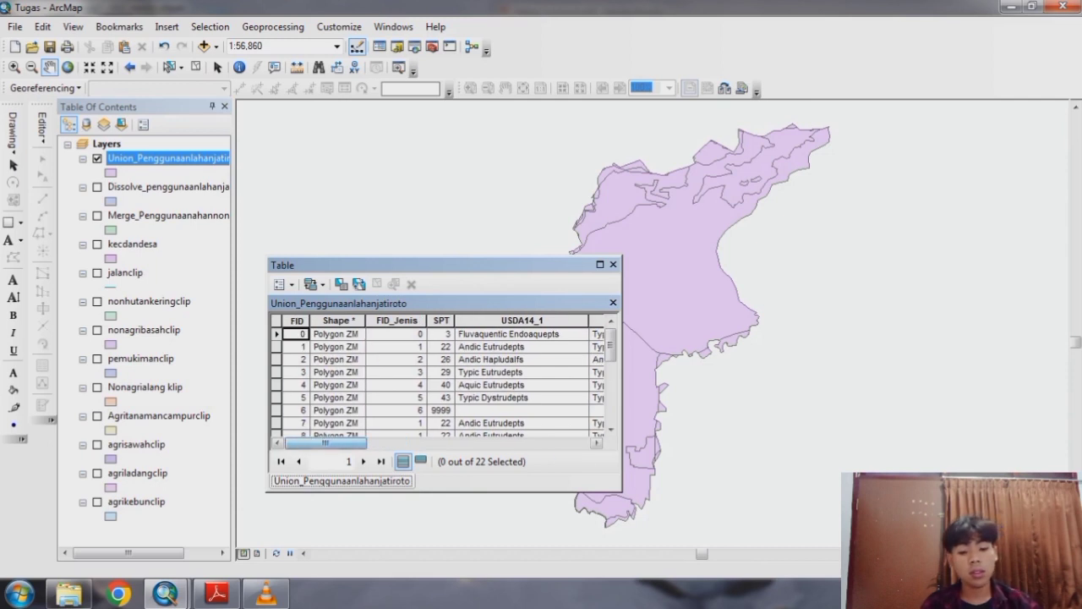
drag(325, 442, 497, 442)
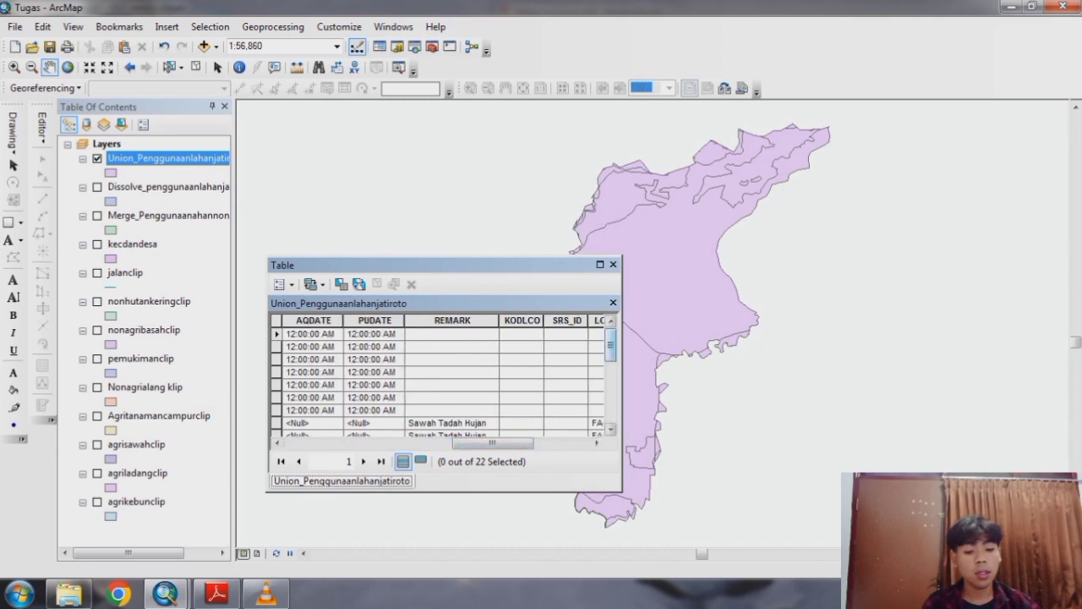
mouse_move(611, 345)
mouse_down()
mouse_move(610, 366)
mouse_move(610, 345)
mouse_up()
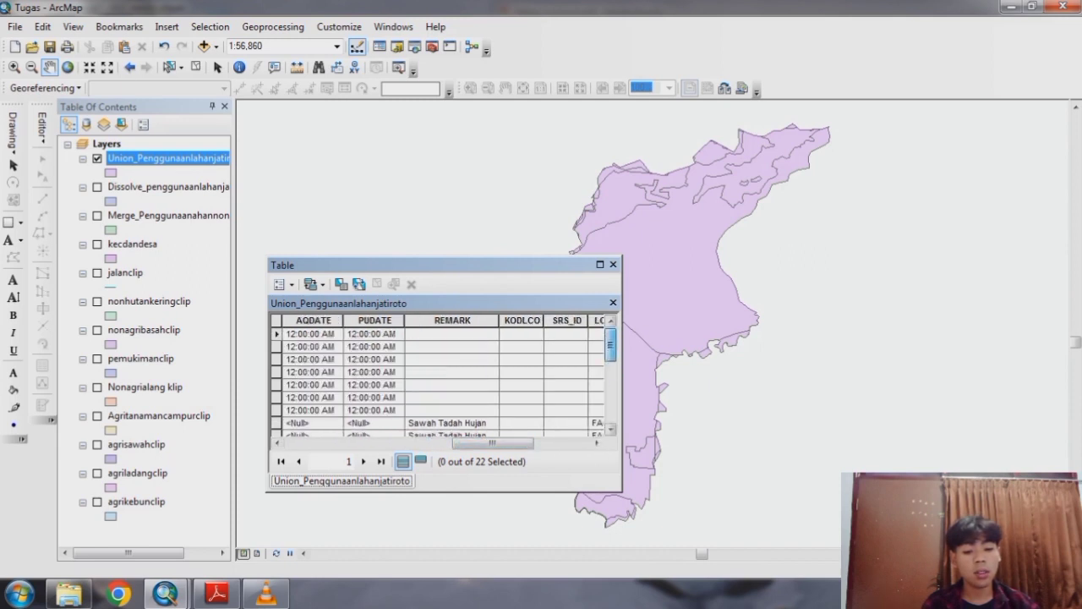
drag(492, 442, 399, 442)
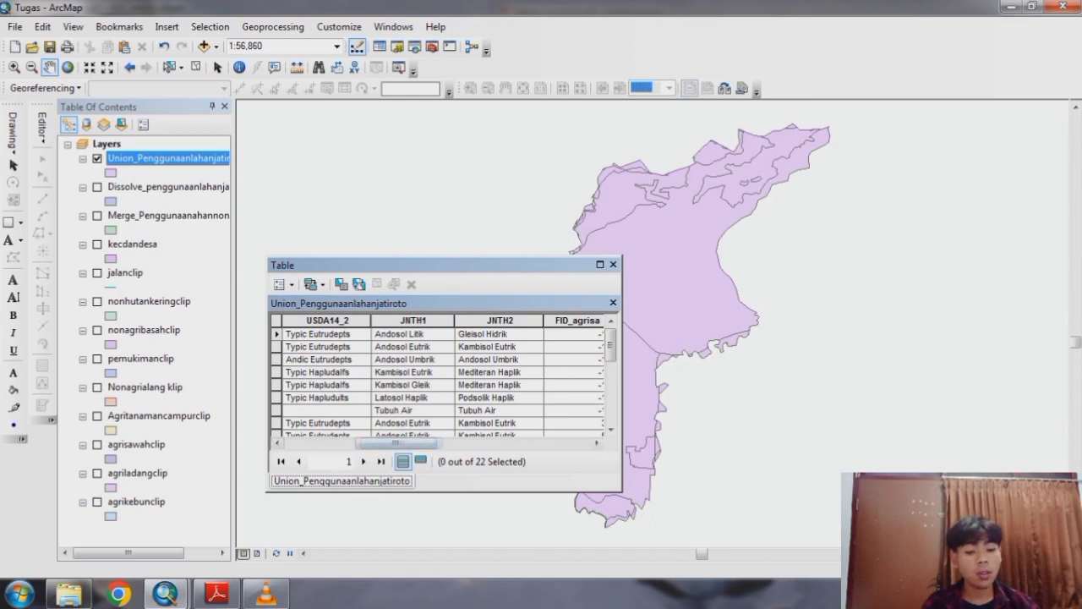
drag(611, 345, 610, 372)
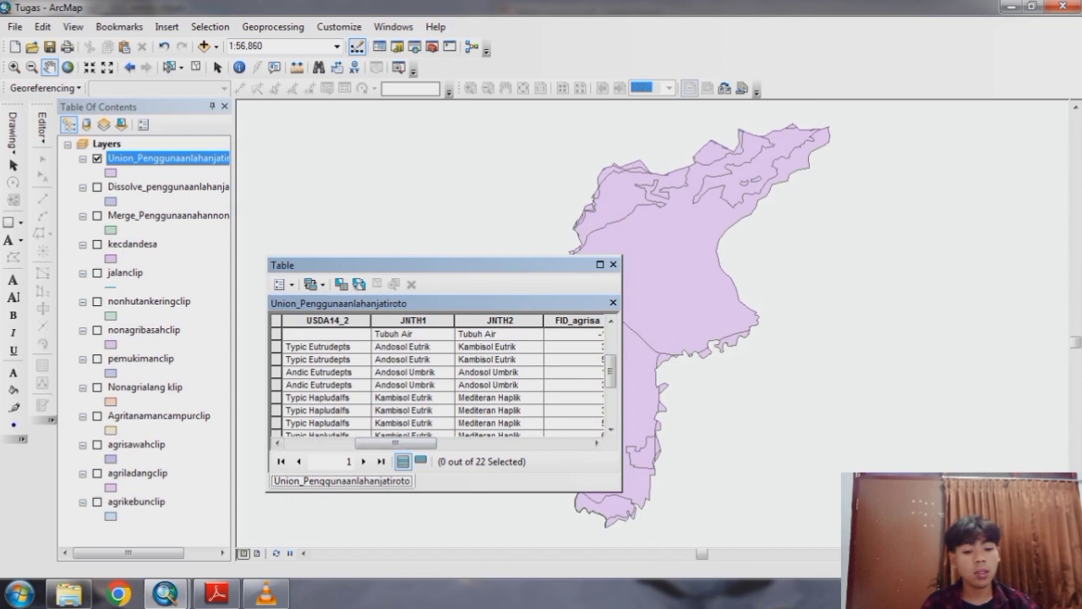
scroll(611, 369, up, 3)
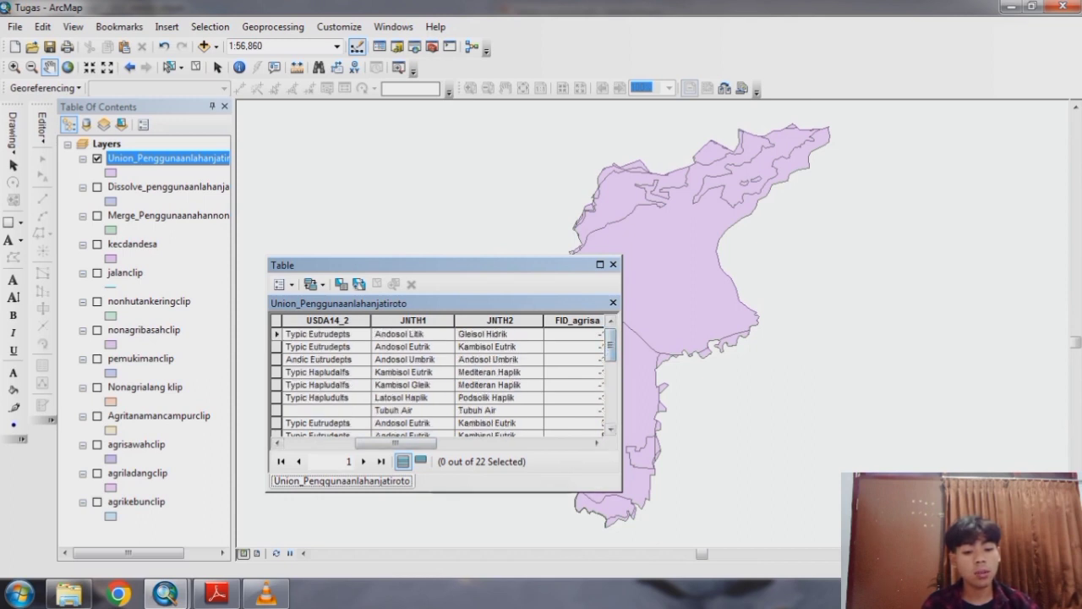
drag(395, 442, 479, 442)
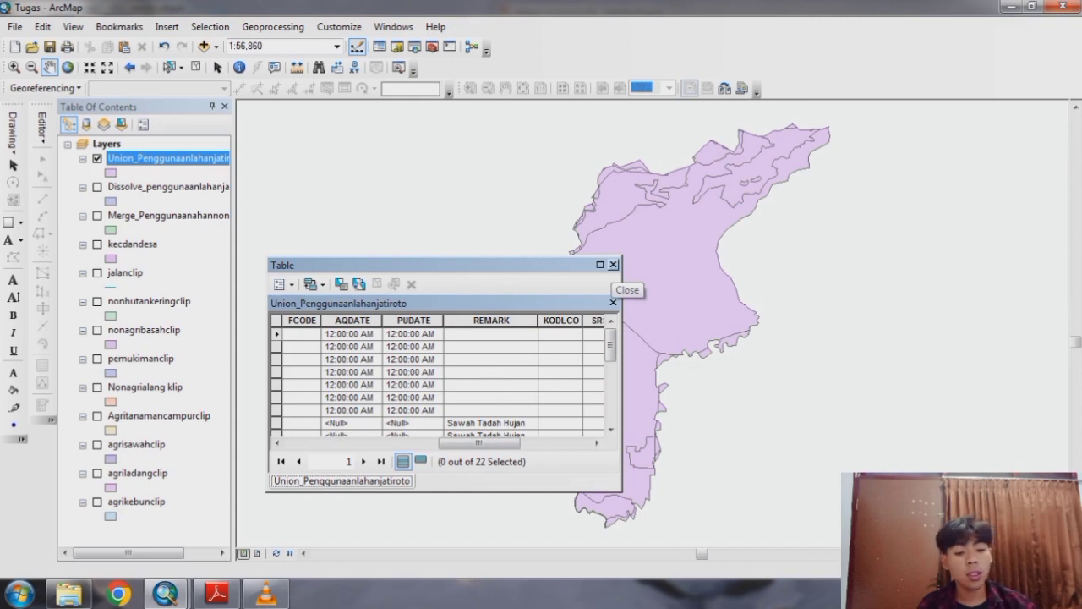
click(614, 265)
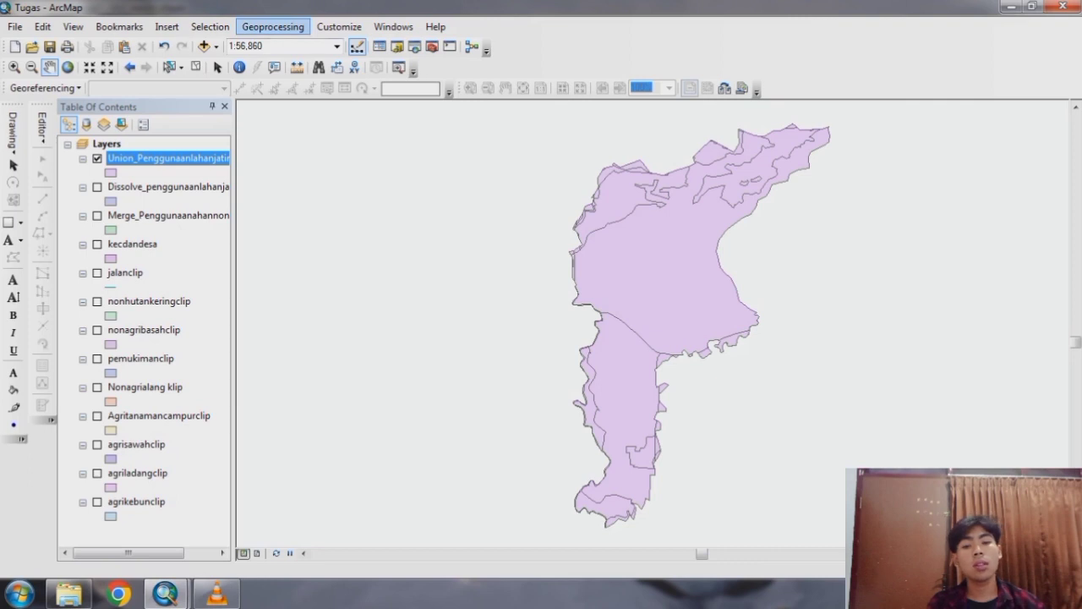
click(272, 26)
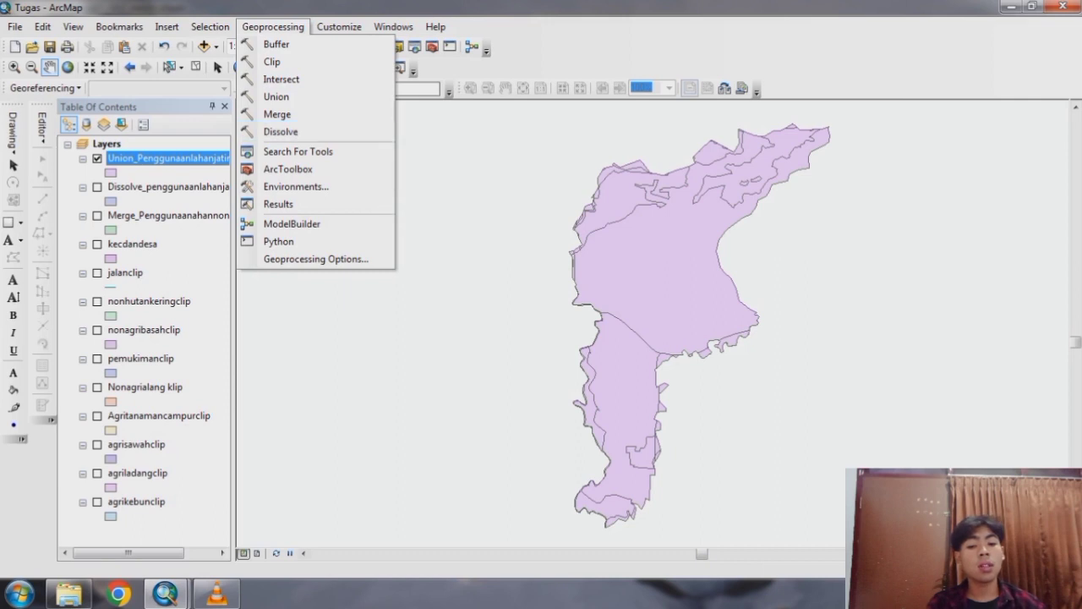
click(469, 160)
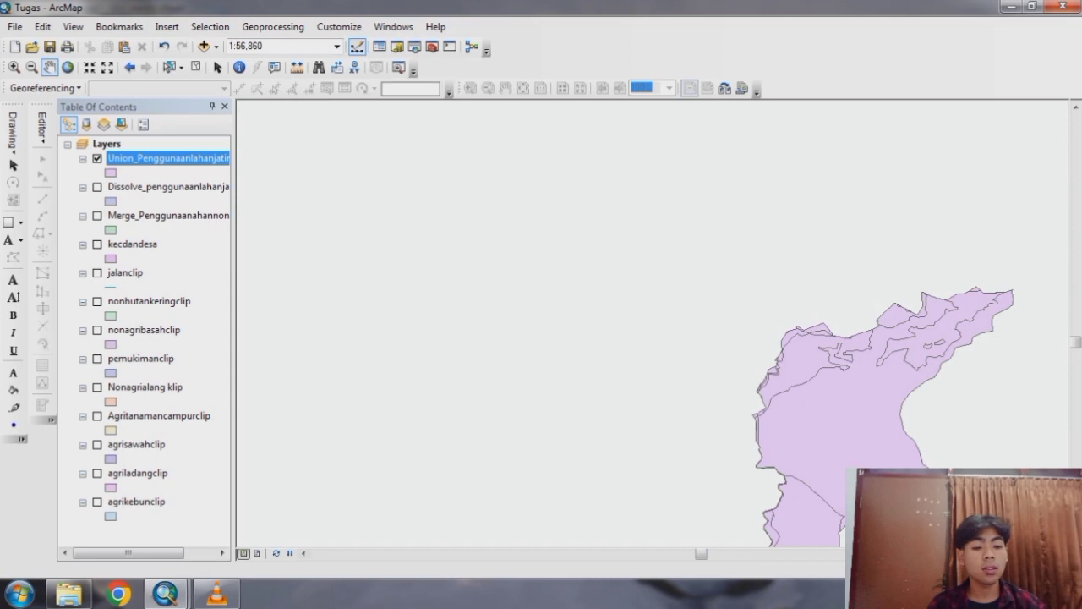
drag(846, 380, 694, 253)
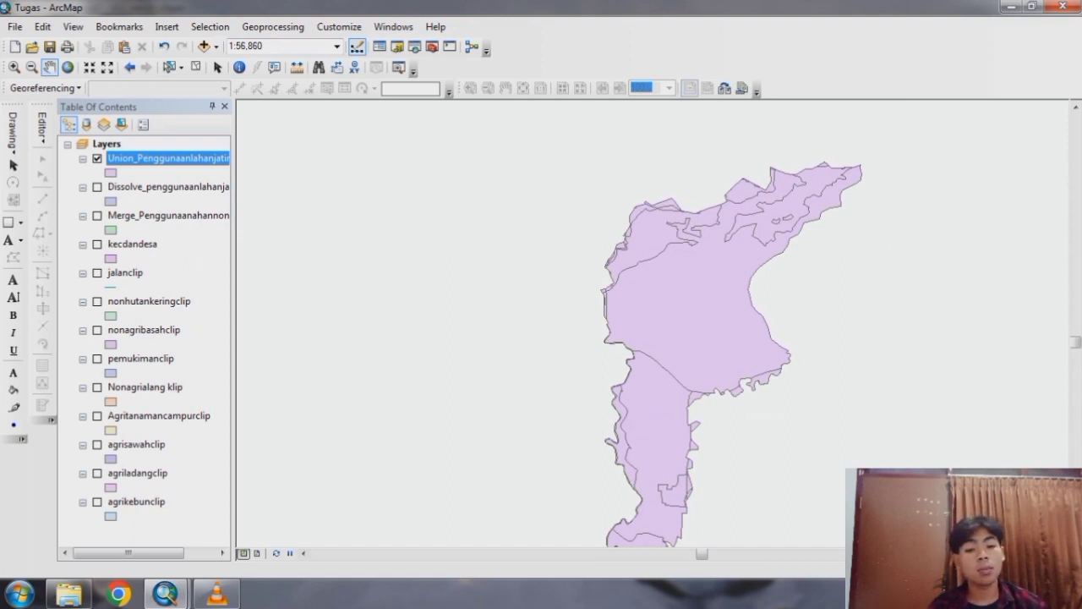
click(272, 26)
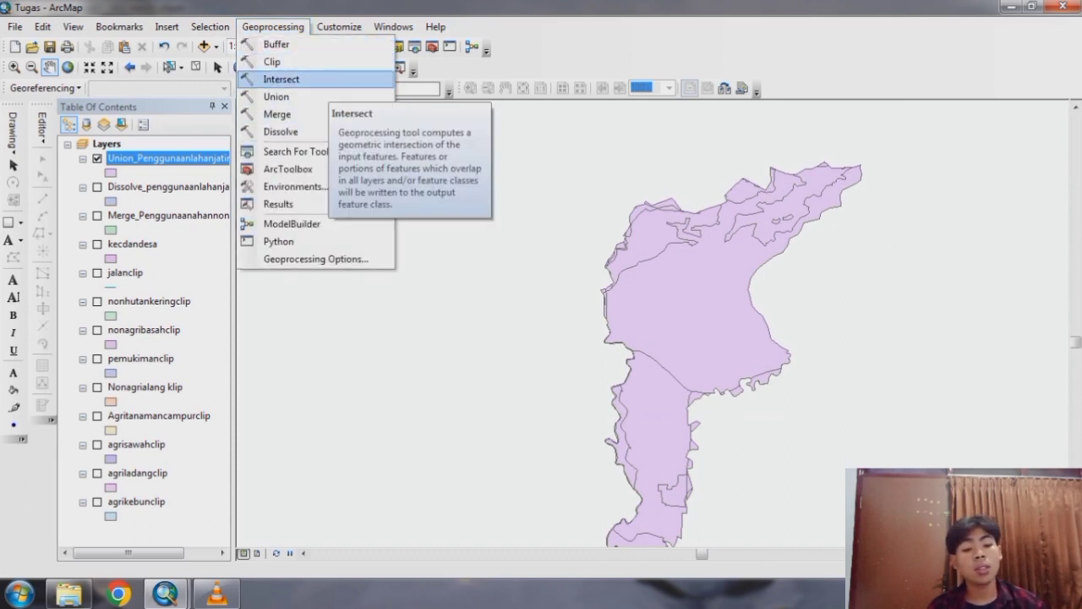
key(Return)
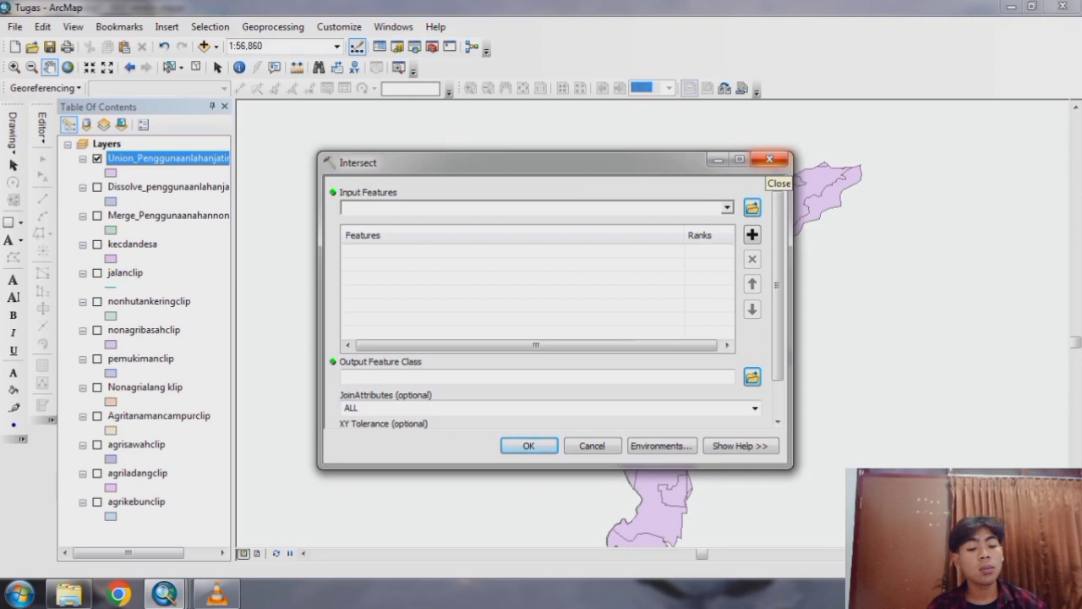
click(769, 159)
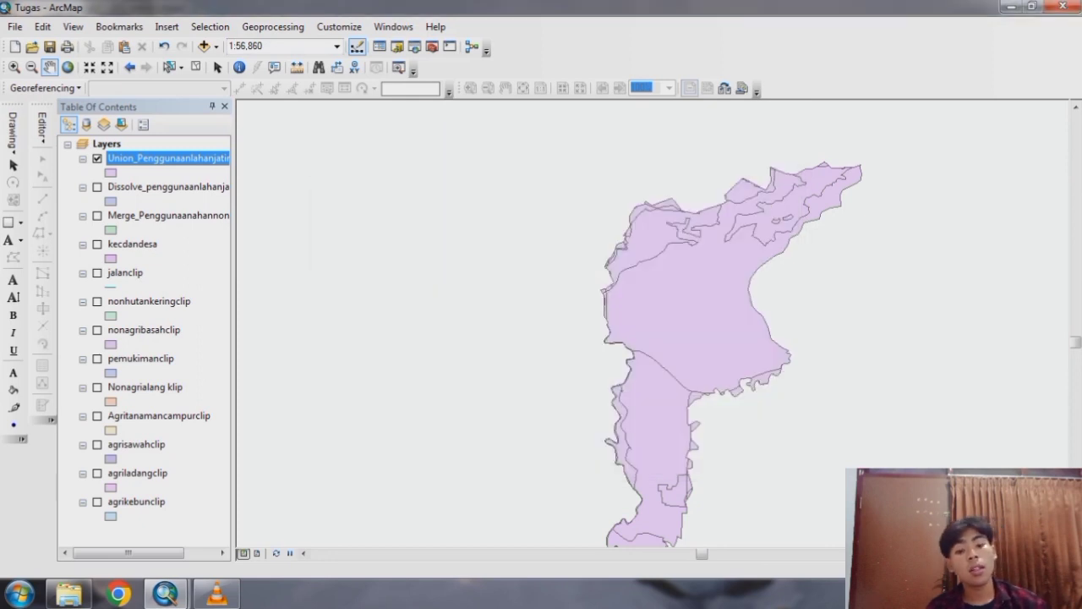
Start an Intersect with Jenis tanah sumberbaru.shp from the Acara 4 folder and the agrisawahclip layer as input features.
click(272, 26)
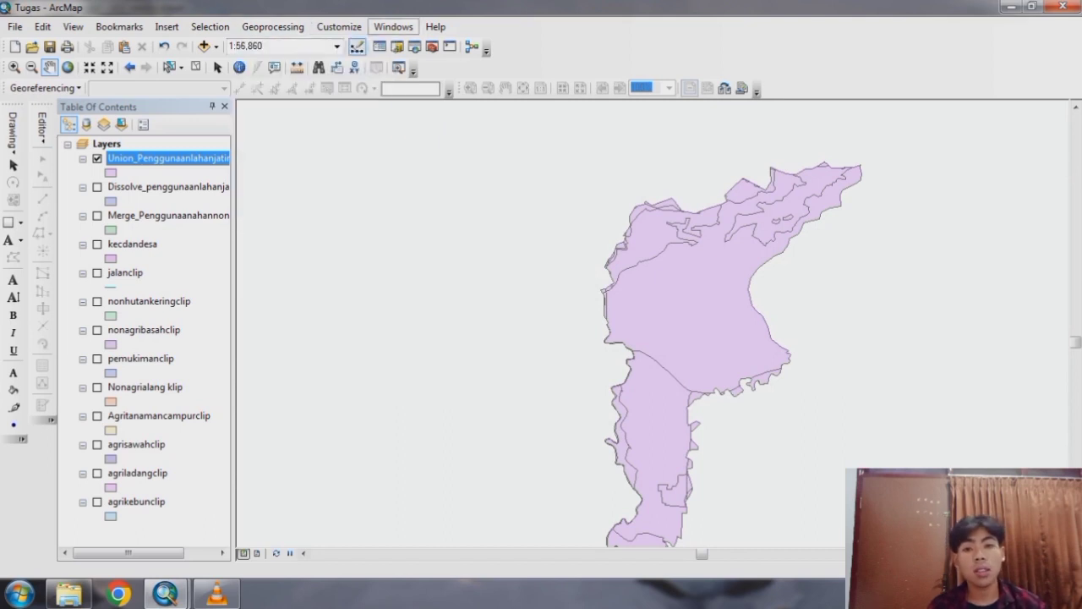
drag(474, 229, 786, 357)
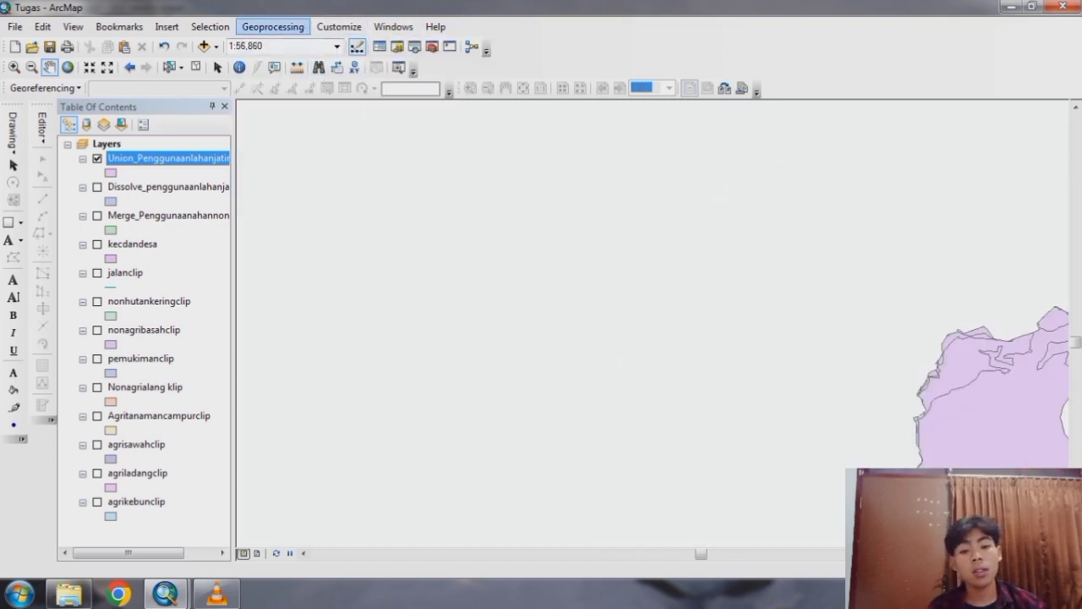
click(272, 26)
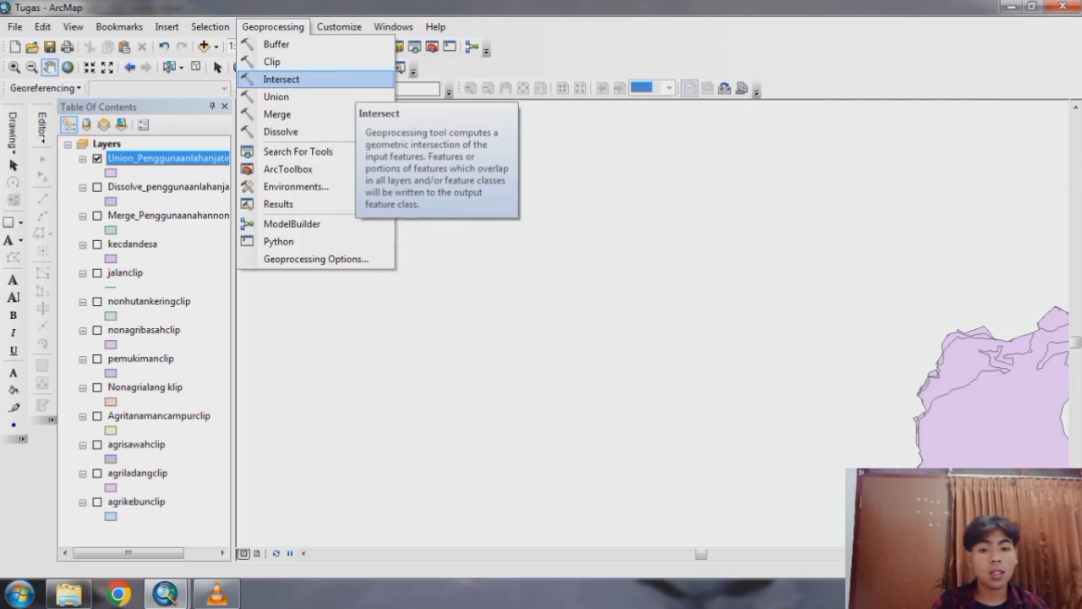
click(282, 78)
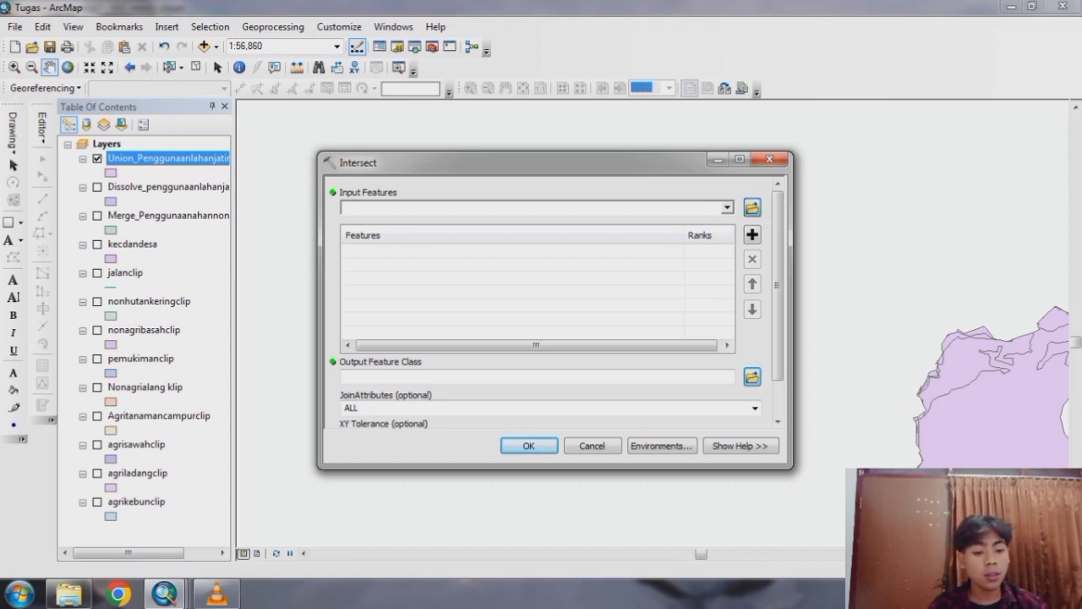
click(752, 207)
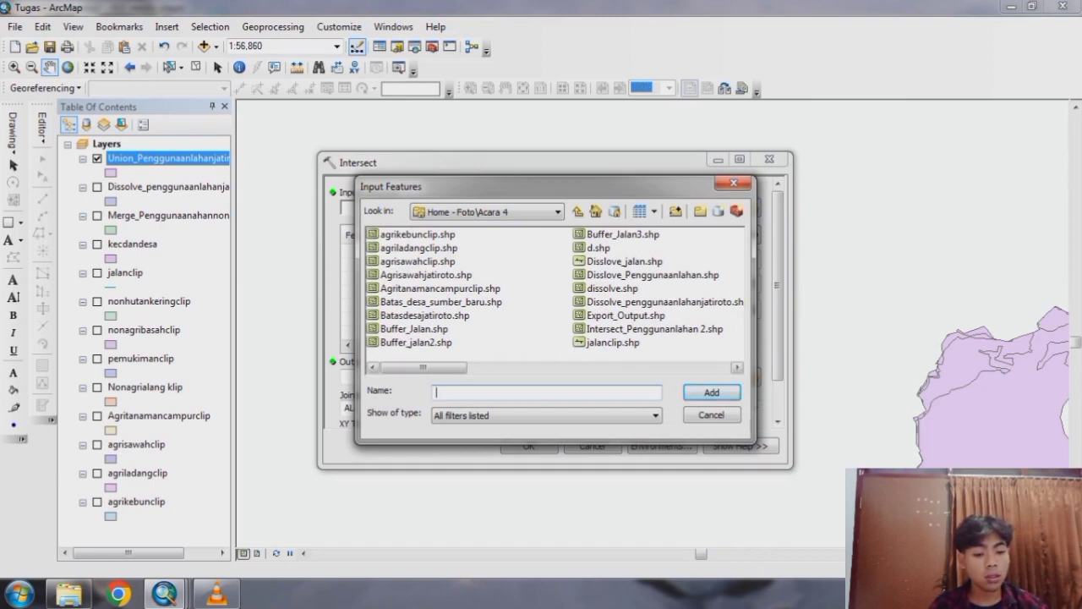
scroll(554, 287, right, 2)
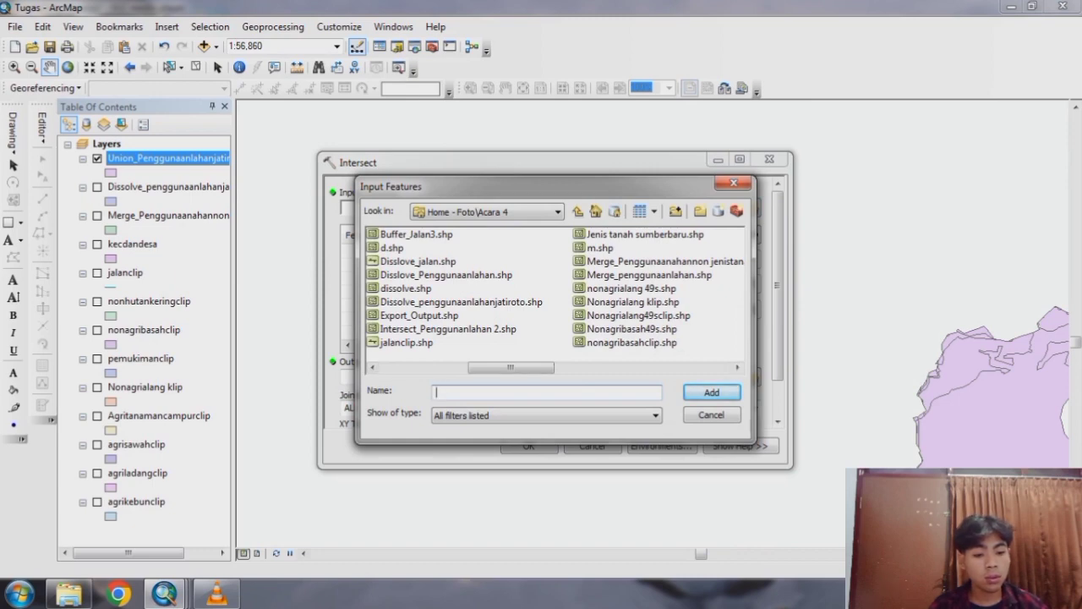
click(644, 234)
click(712, 393)
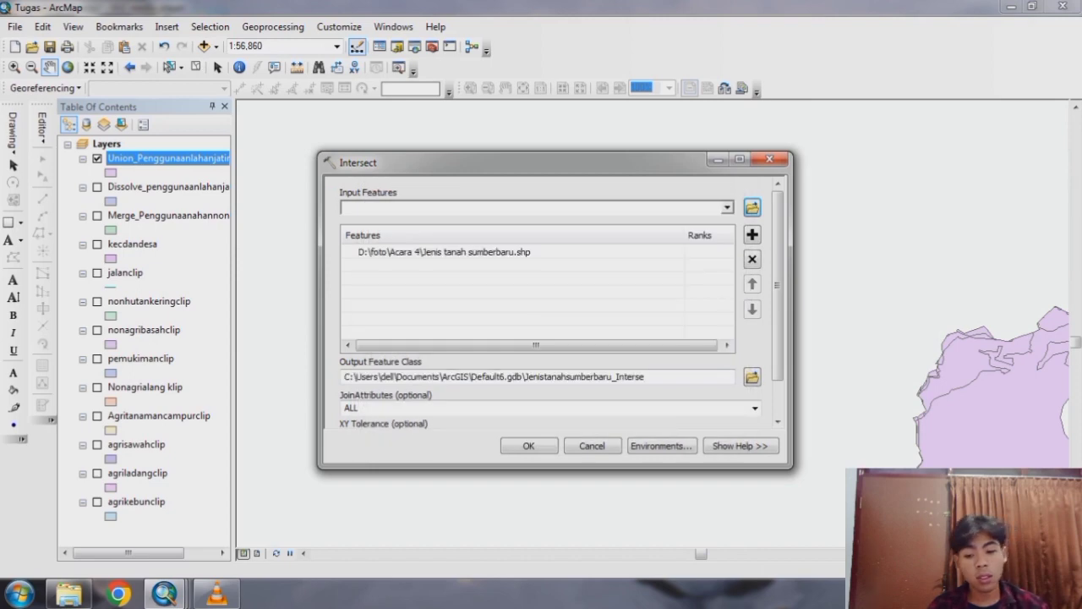
click(136, 444)
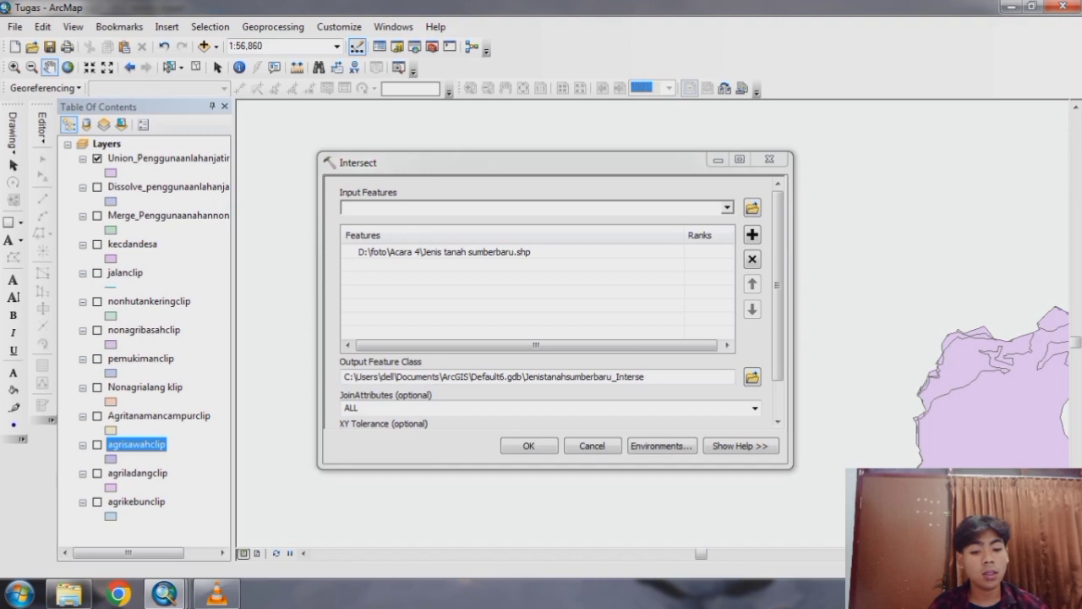
drag(136, 444, 381, 265)
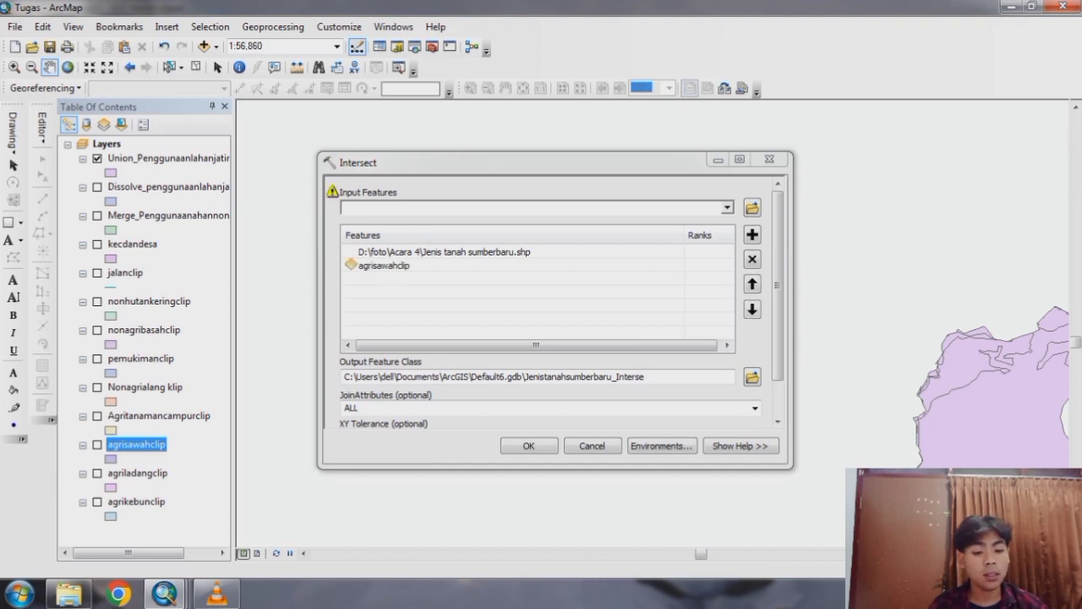
Set the intersect output to Intersect_Penggunaanlahanjatiroto in the Acara 4 folder and run the tool.
click(752, 377)
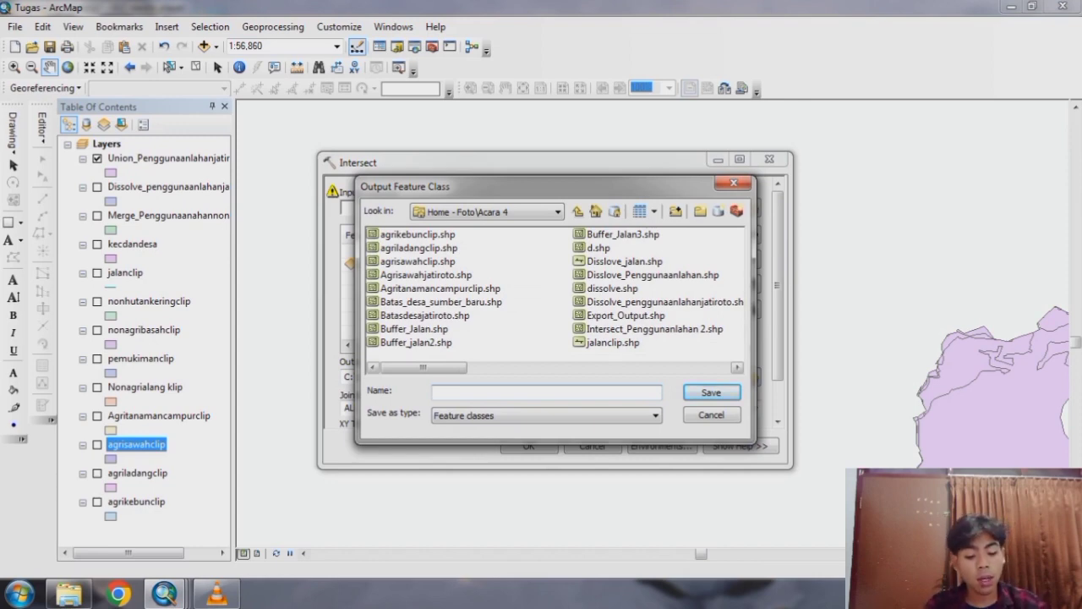
text(Inter)
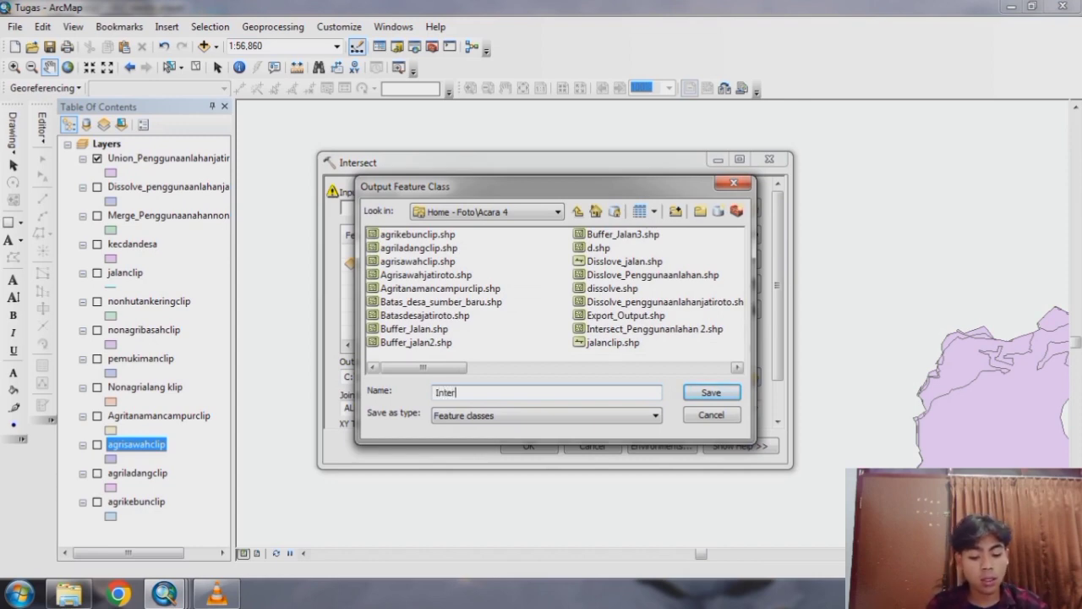
text(sect)
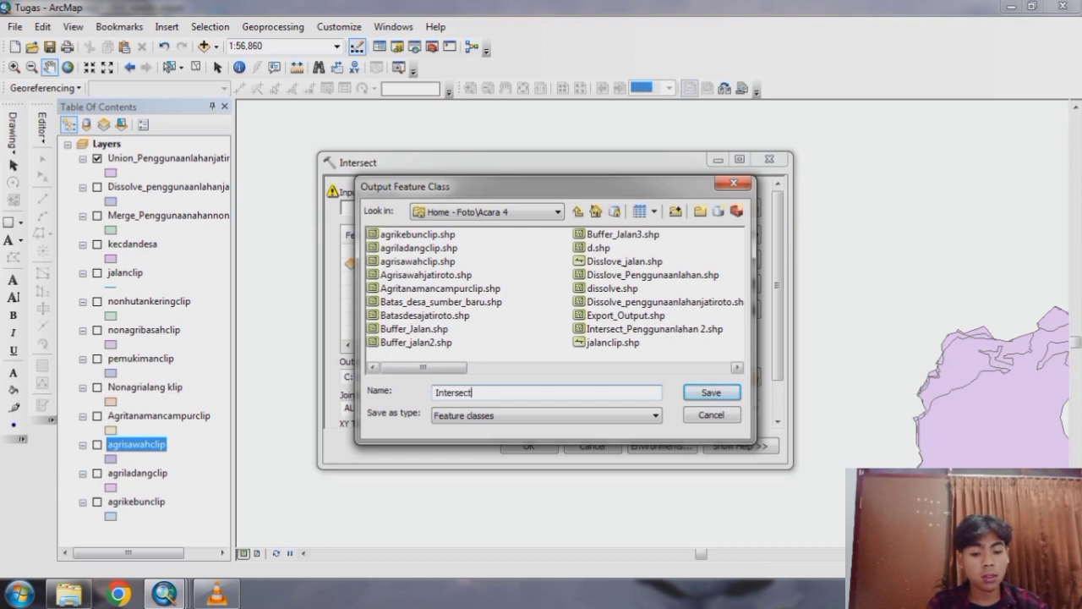
text(_)
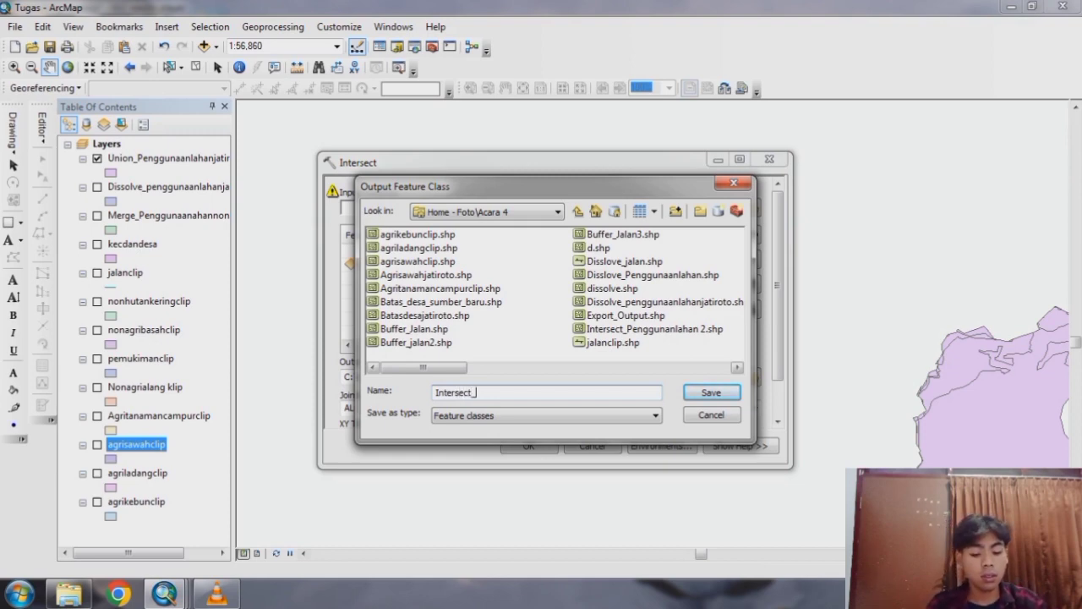
text(Penggguna)
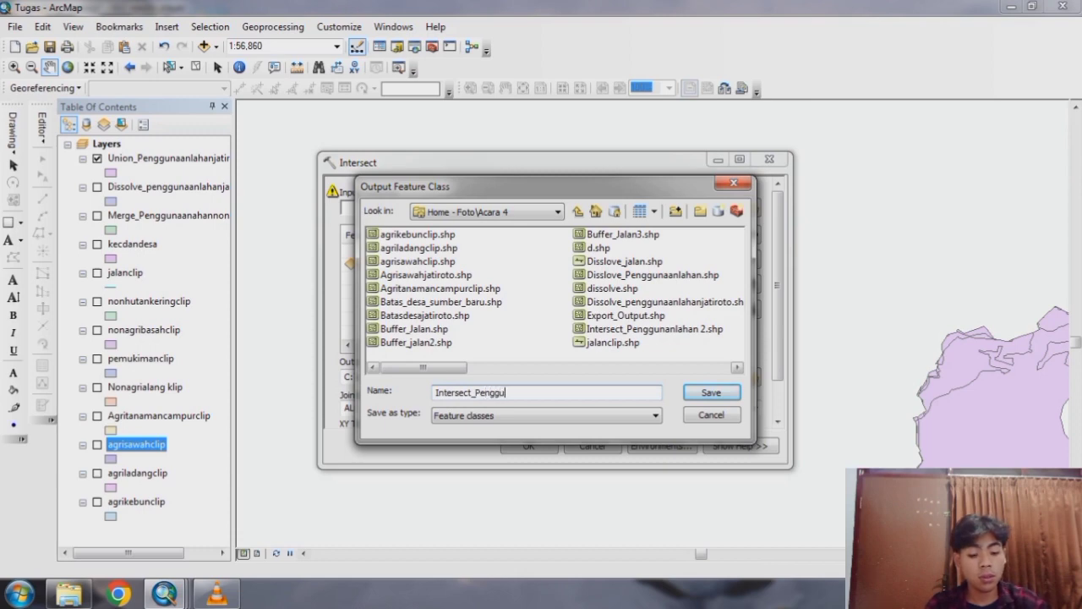
text(anlahanja)
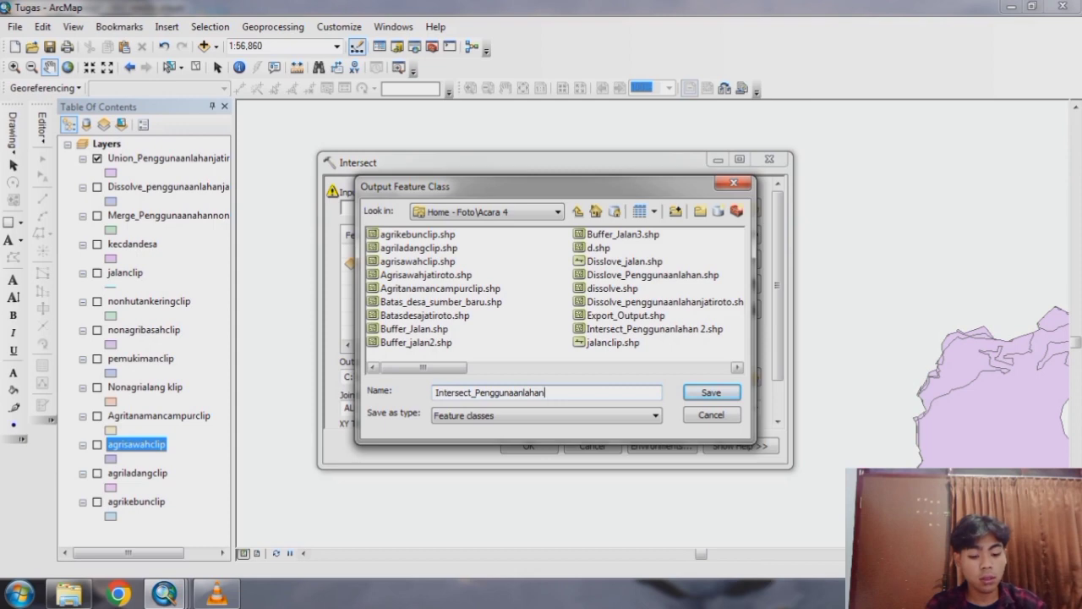
text(tiroto)
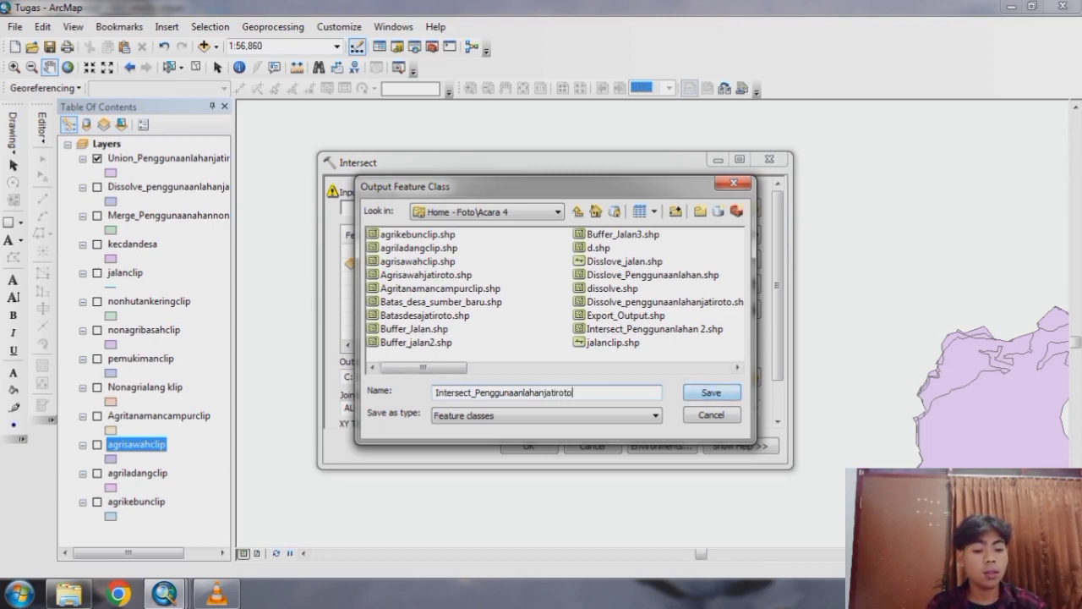
key(Return)
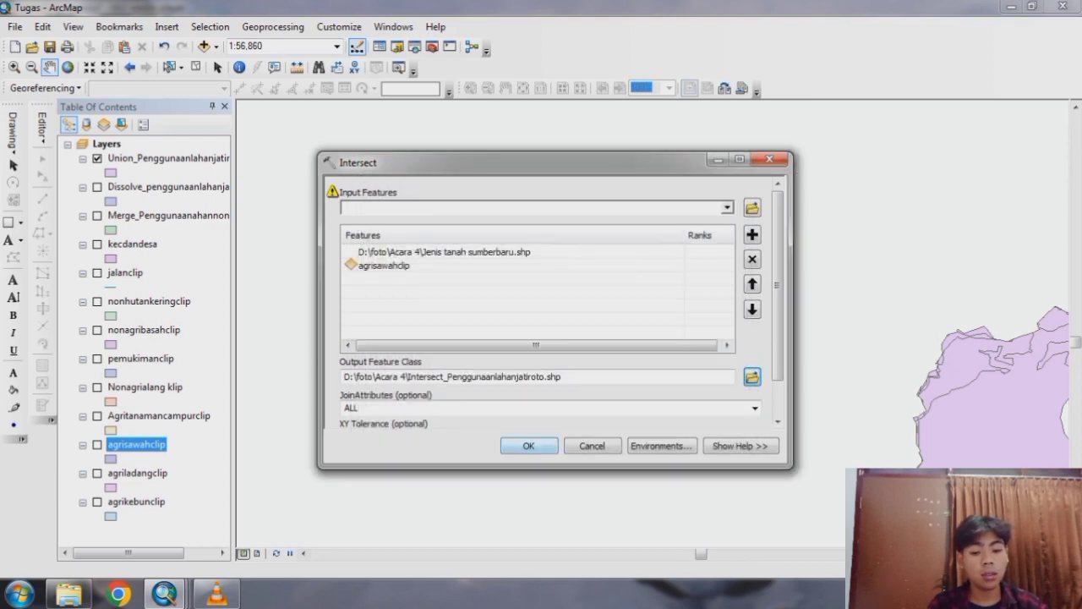
key(Return)
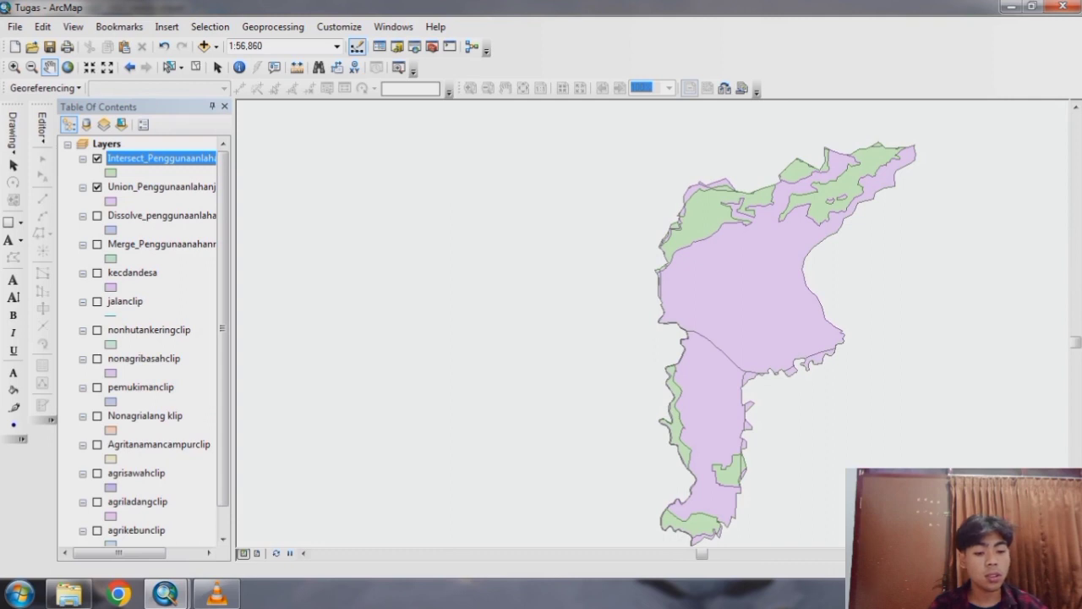
Toggle the visibility of the Union_Penggunaanlahanjatiroto layer to compare the union and intersect results on the map.
drag(745, 288, 677, 268)
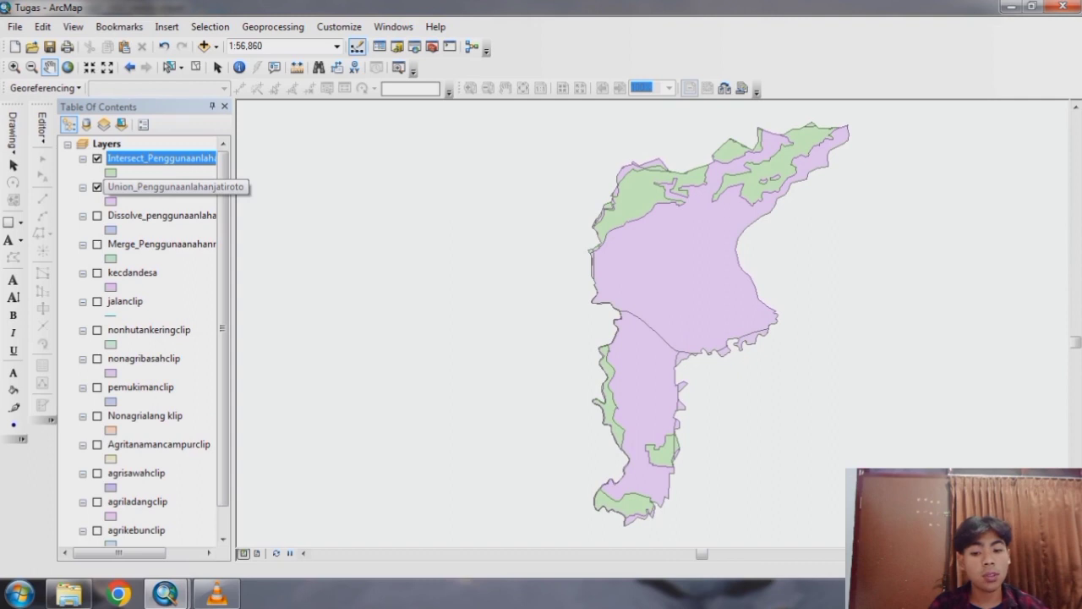
click(98, 186)
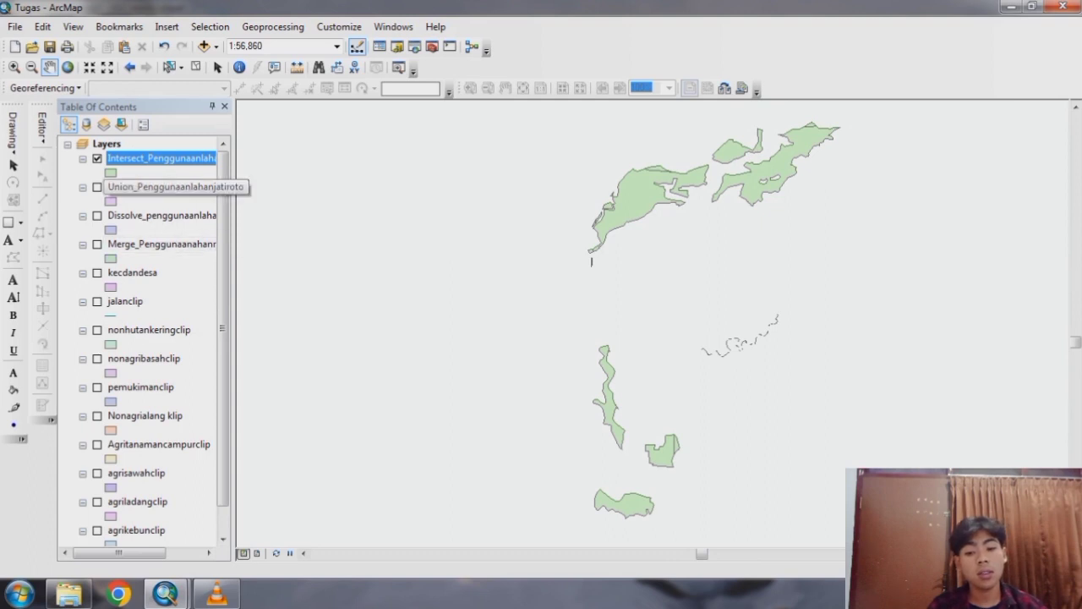
click(97, 187)
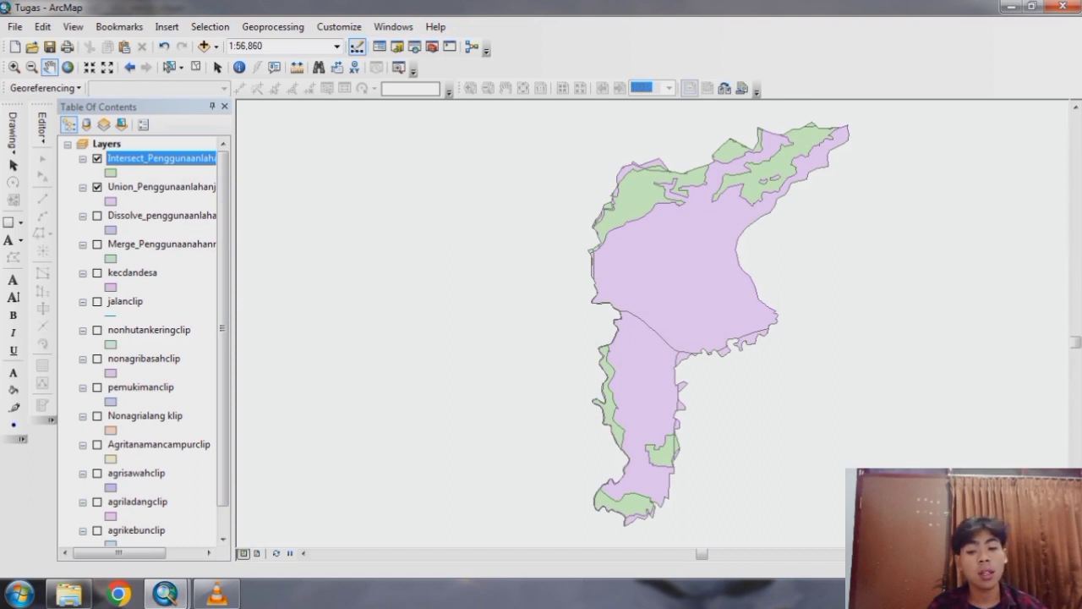
click(98, 187)
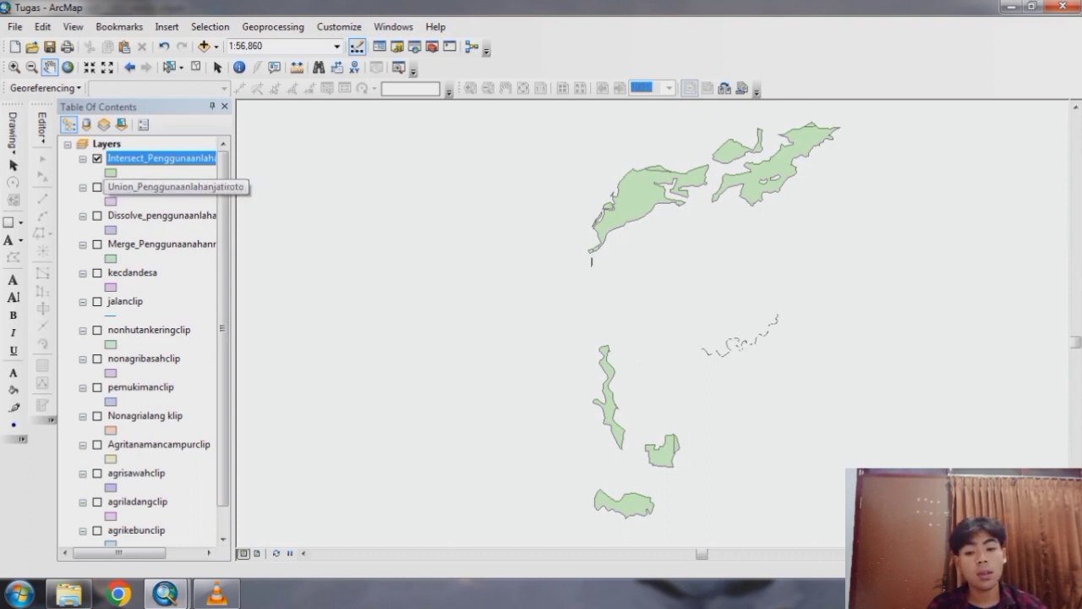
click(97, 187)
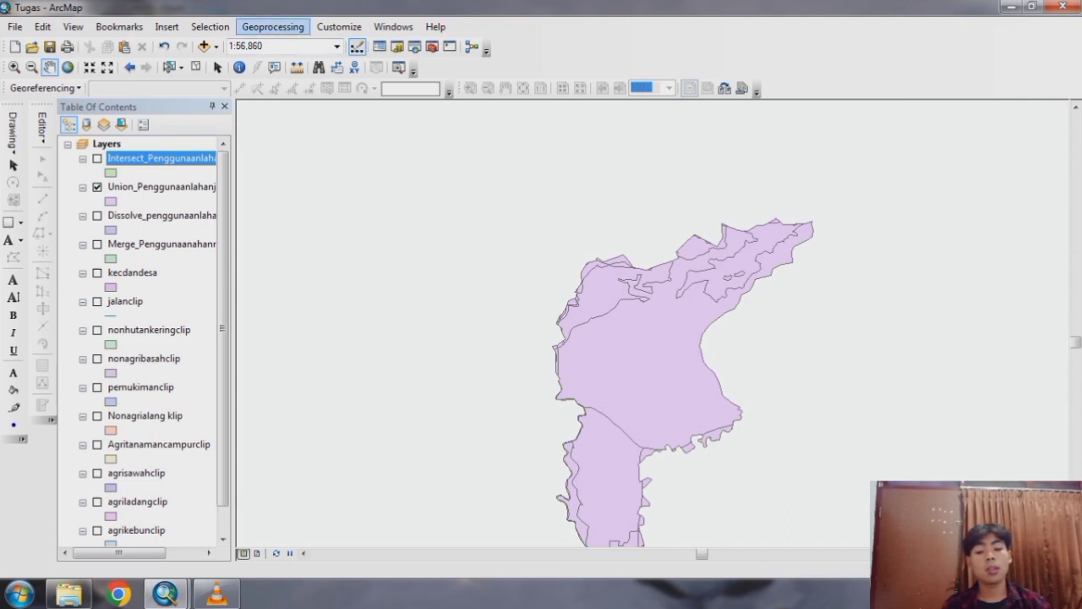
Start a Buffer with the jalanclip road layer as the input features.
click(272, 26)
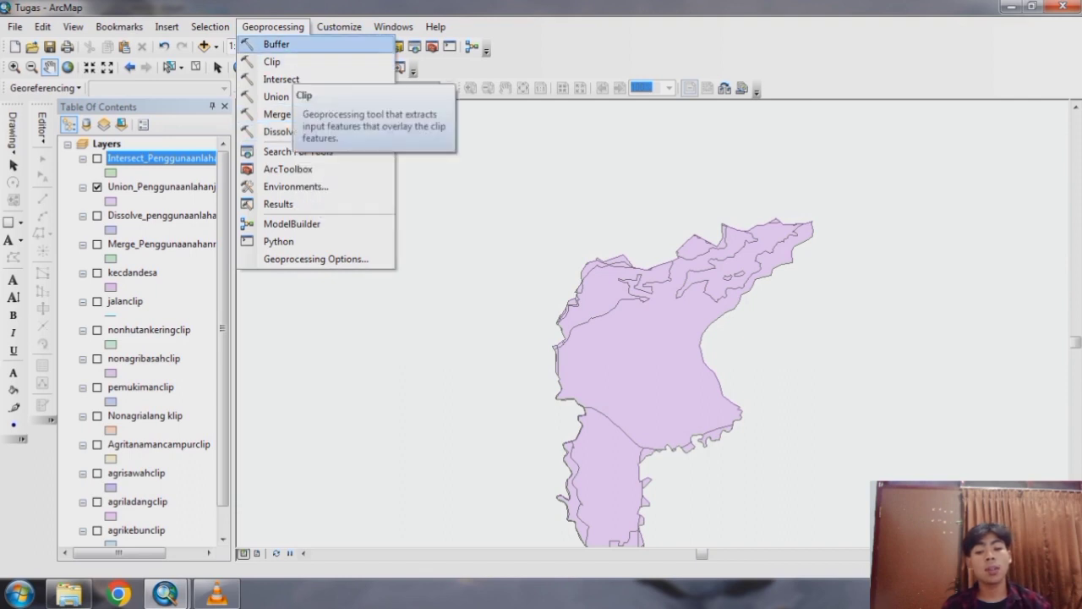
click(277, 44)
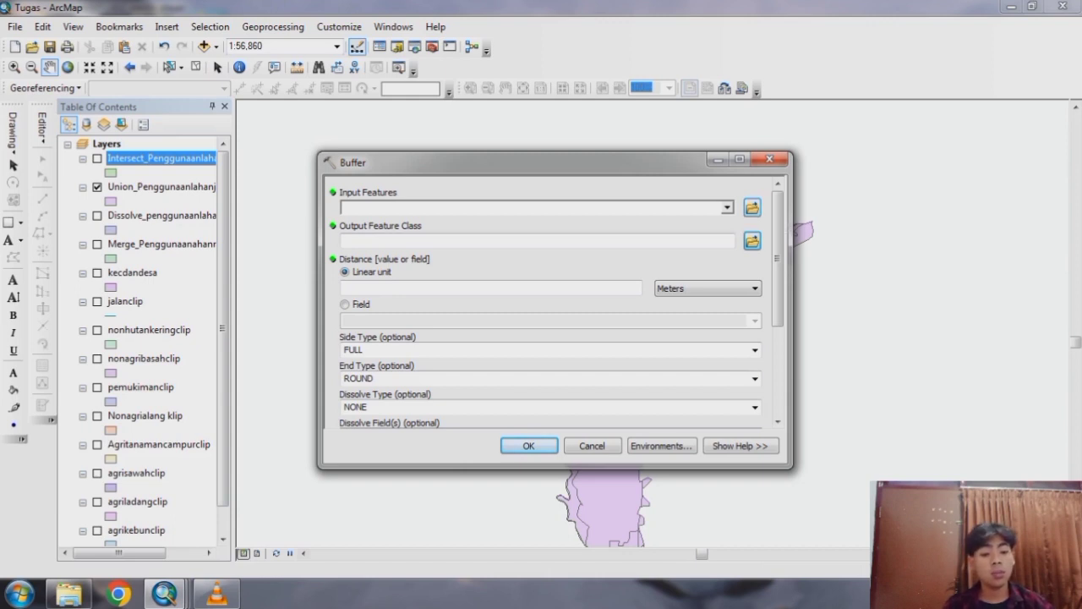
click(125, 302)
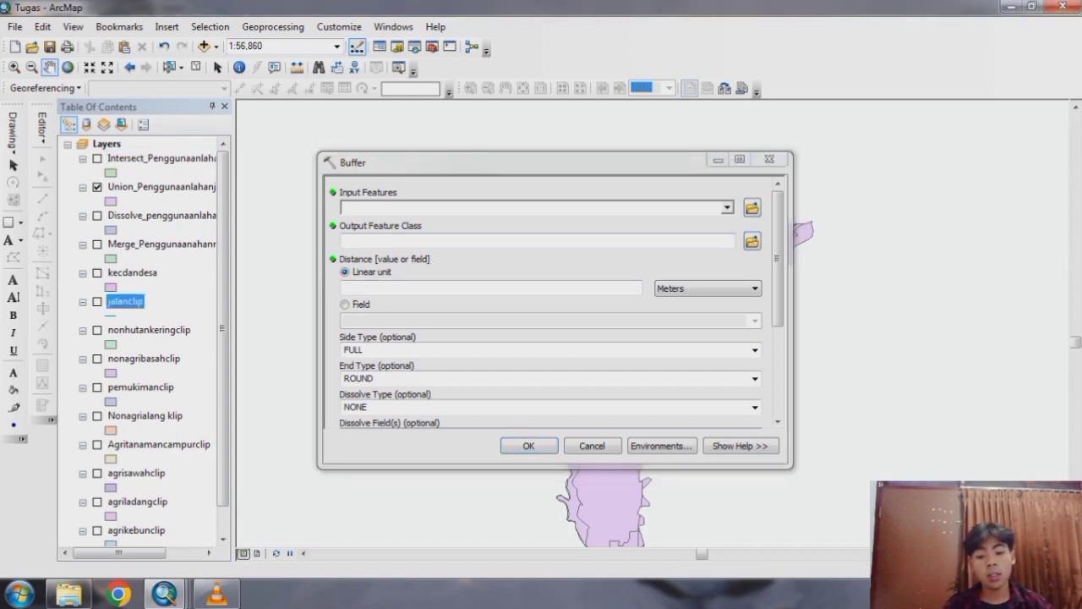
drag(125, 302, 533, 208)
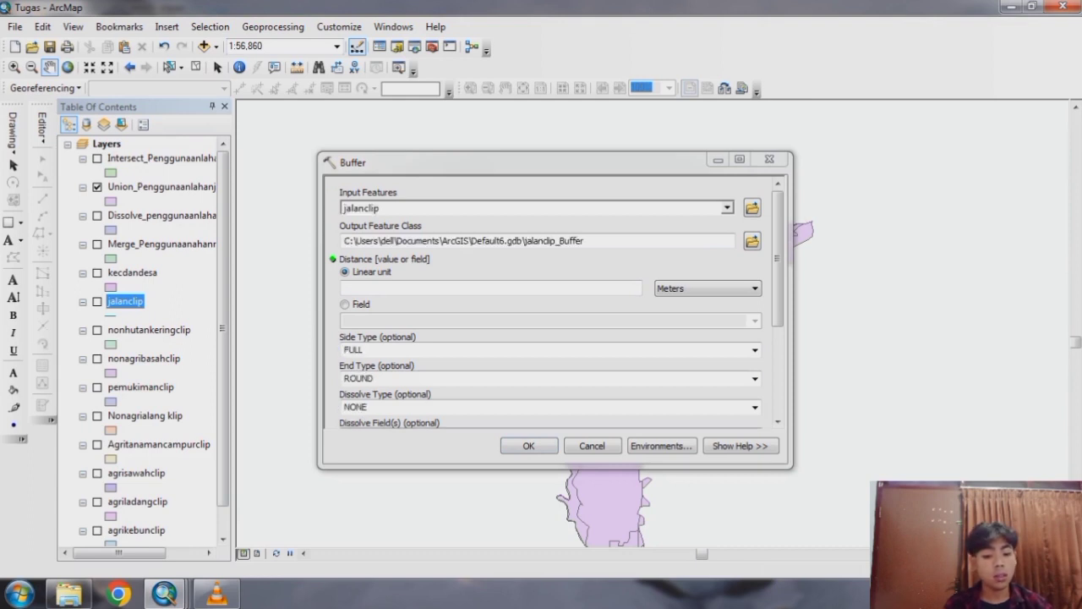
Set the buffer's output feature class to Buffer_Jalanjatiroto in the Acara 4 folder.
click(752, 241)
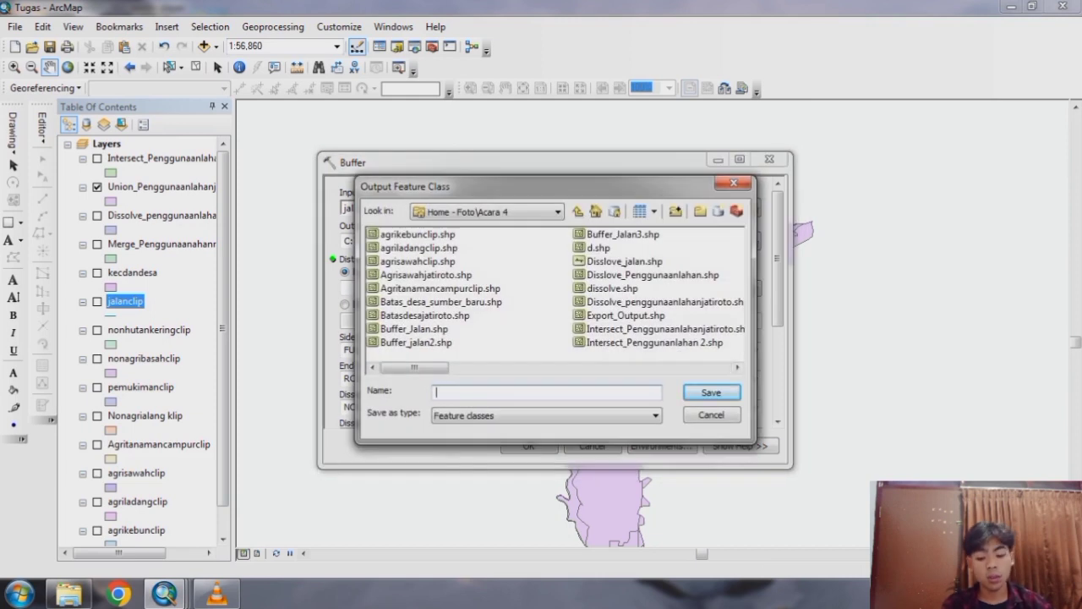
text(B)
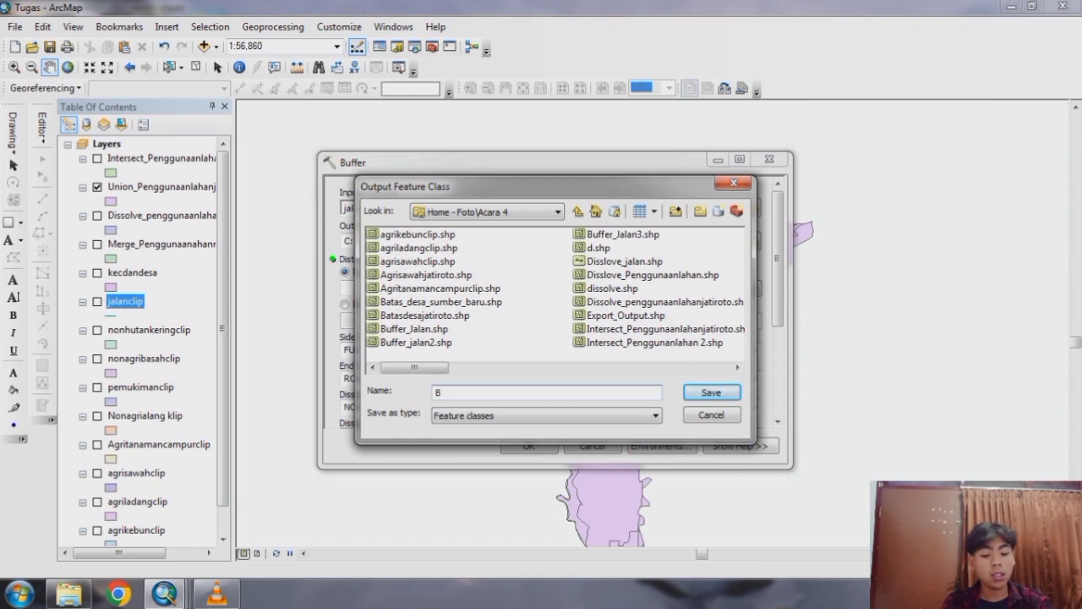
text(uffer_)
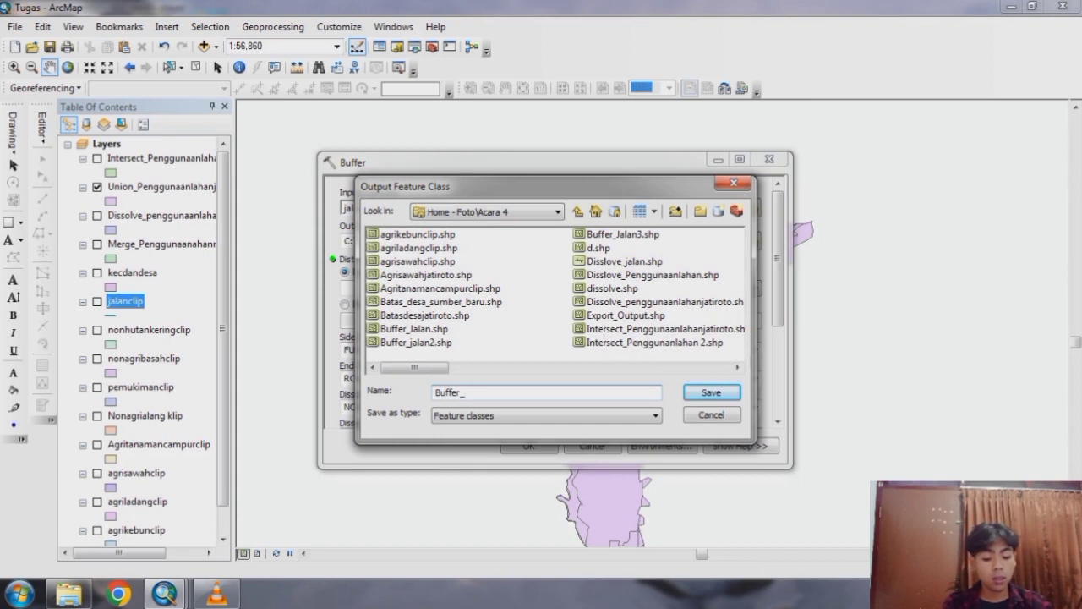
text(Jala)
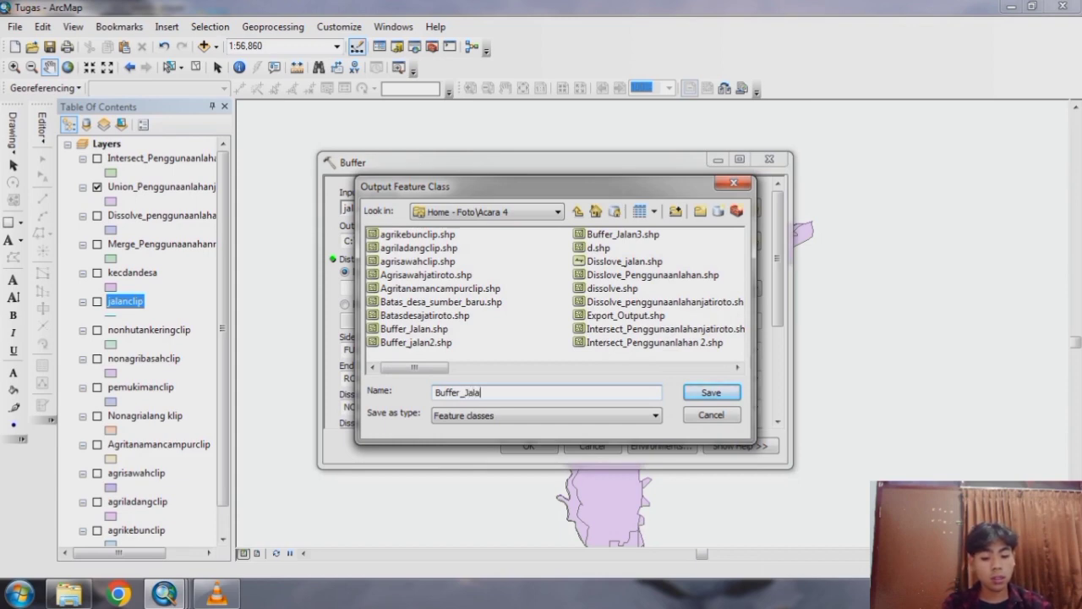
text(njatiroto)
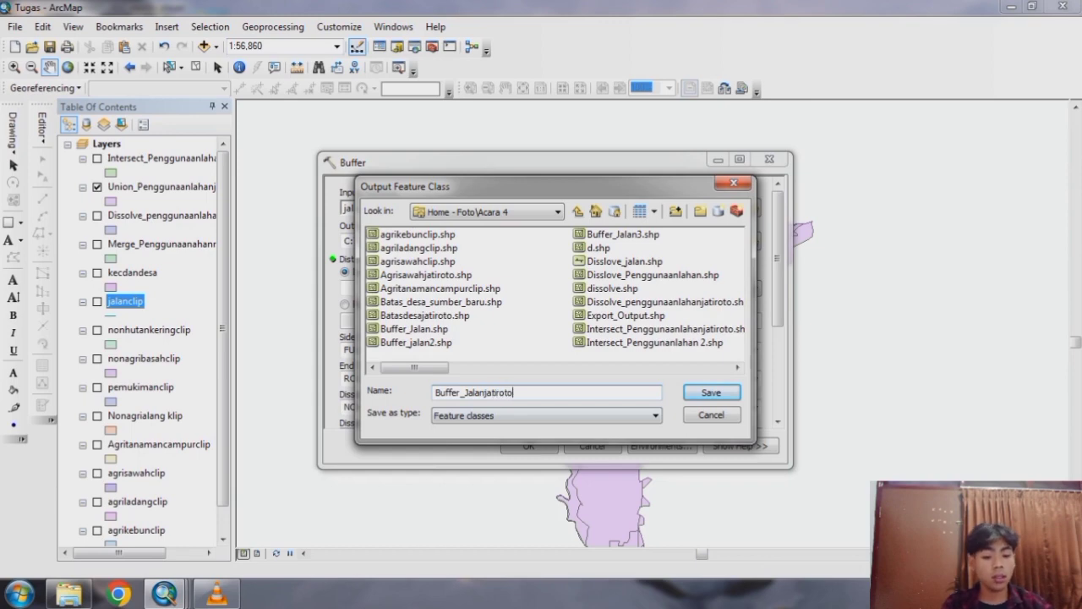
key(Return)
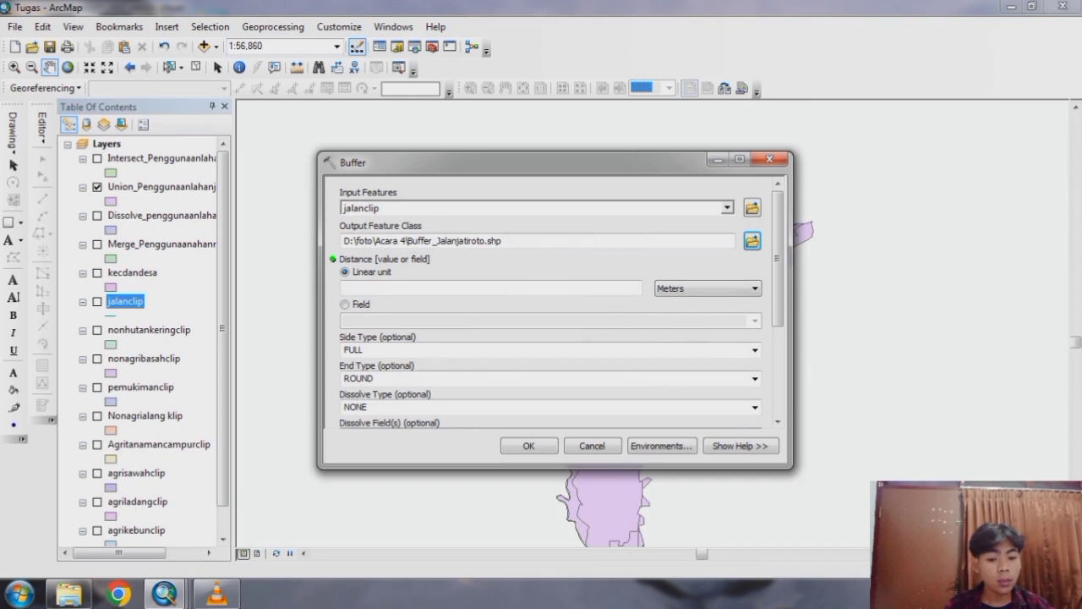
Set the buffer's linear distance to 100 meters and run the Buffer tool on the road layer.
scroll(550, 338, down, 5)
scroll(549, 338, up, 5)
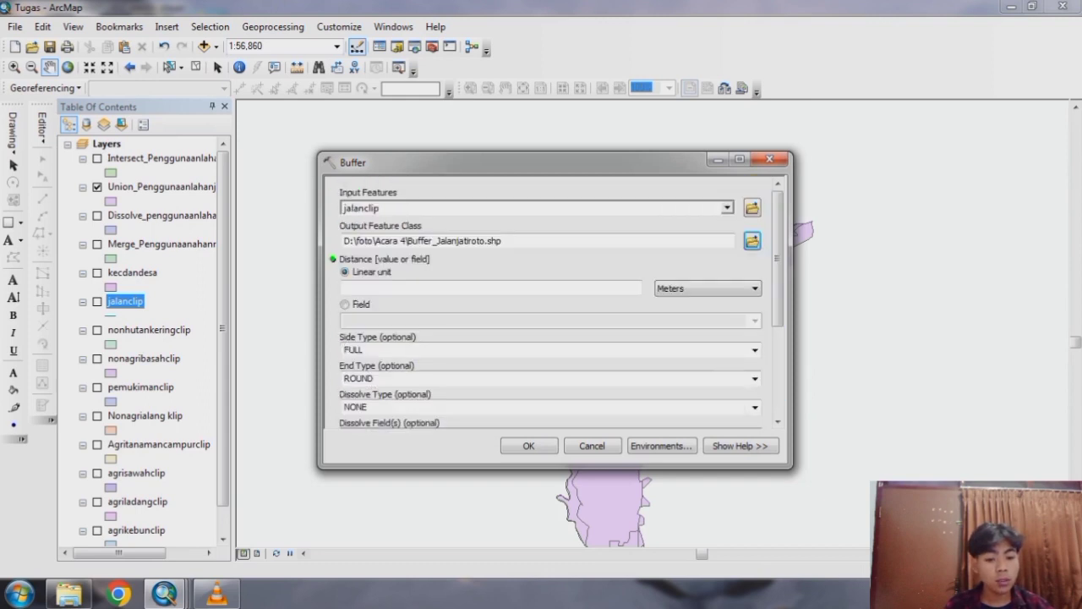
click(638, 288)
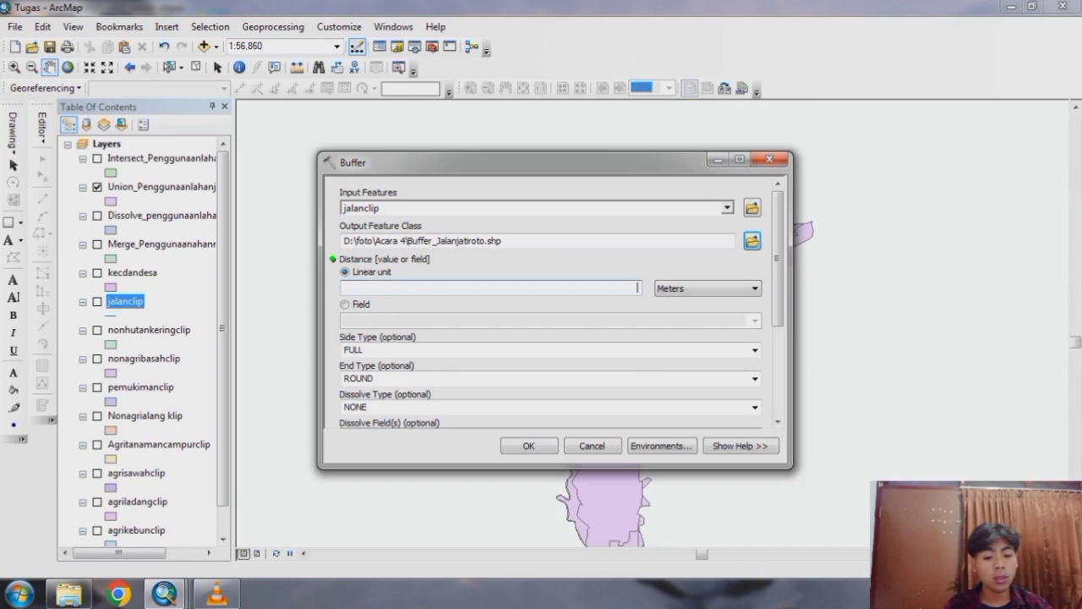
text(100)
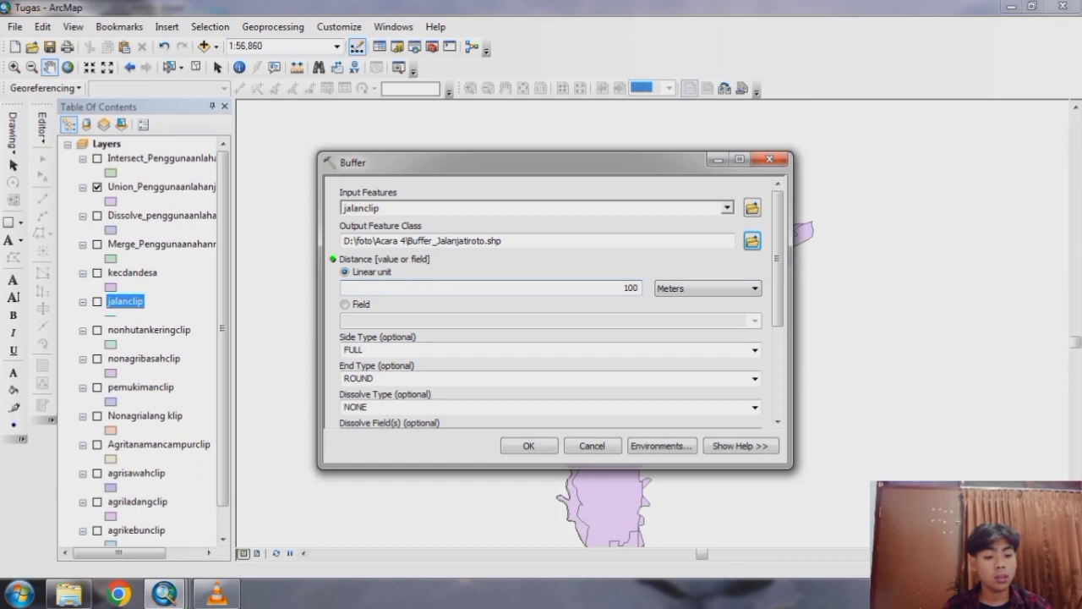
scroll(778, 254, down, 5)
scroll(777, 254, up, 6)
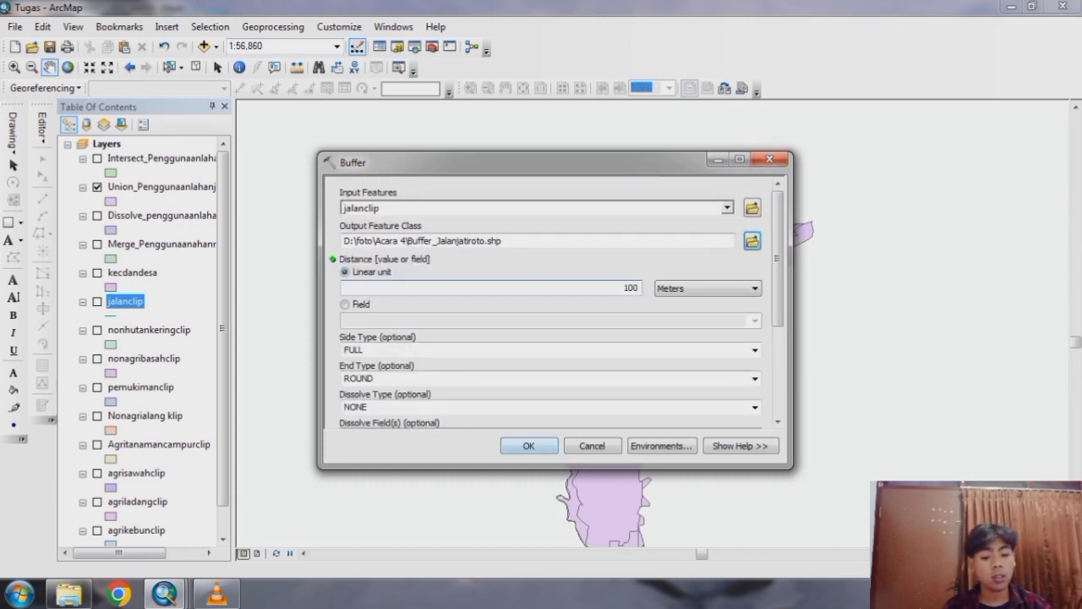
key(Return)
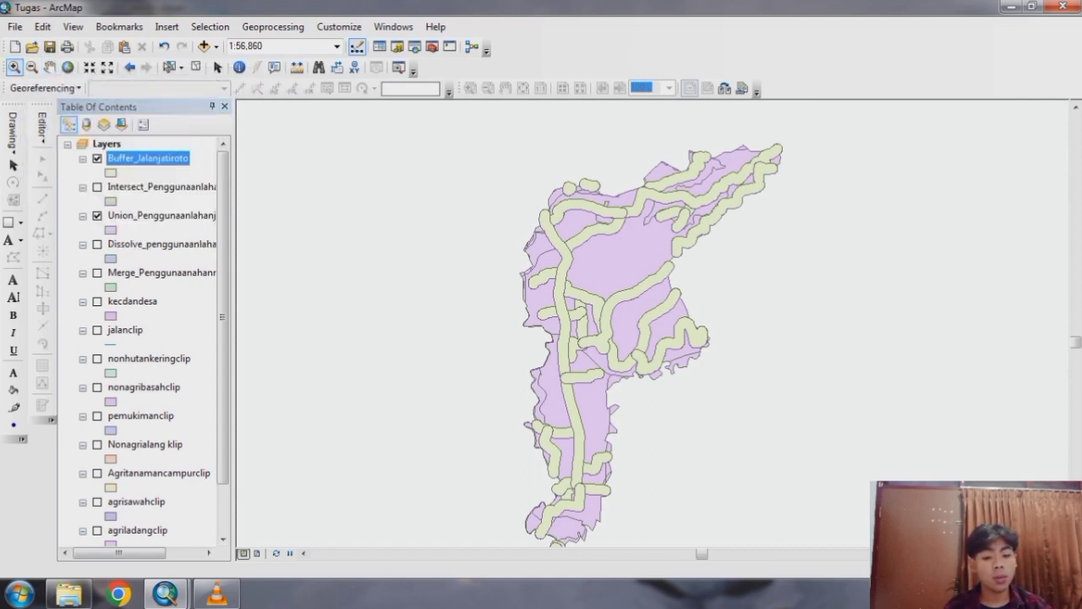
Measure across the buffered road in Buffer_Jalanjatiroto, starting from the buffer's edge, to check its width.
drag(546, 257, 574, 308)
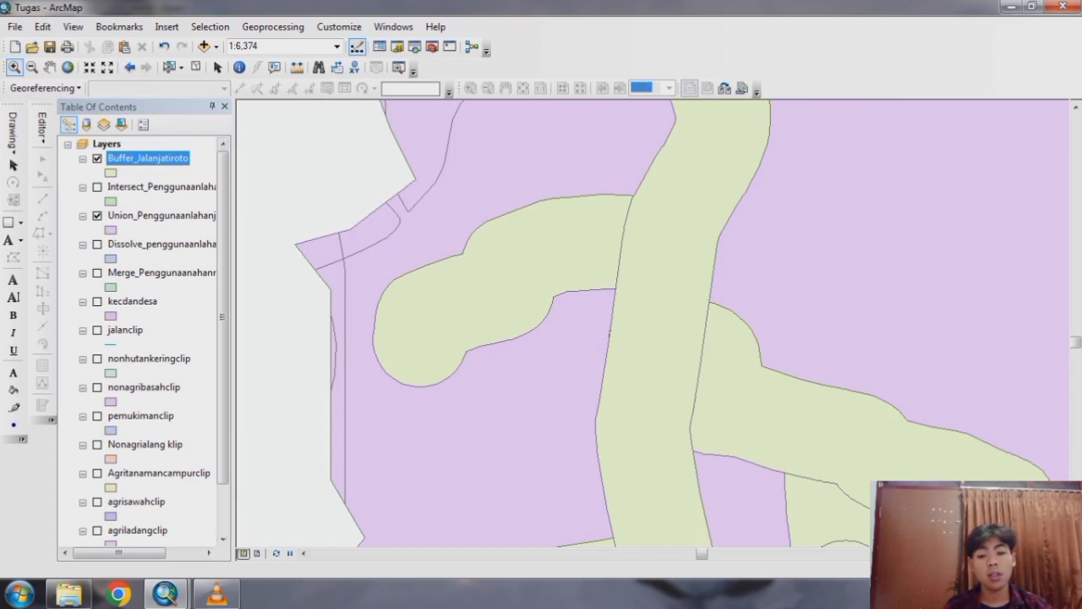
click(49, 67)
drag(609, 270, 488, 488)
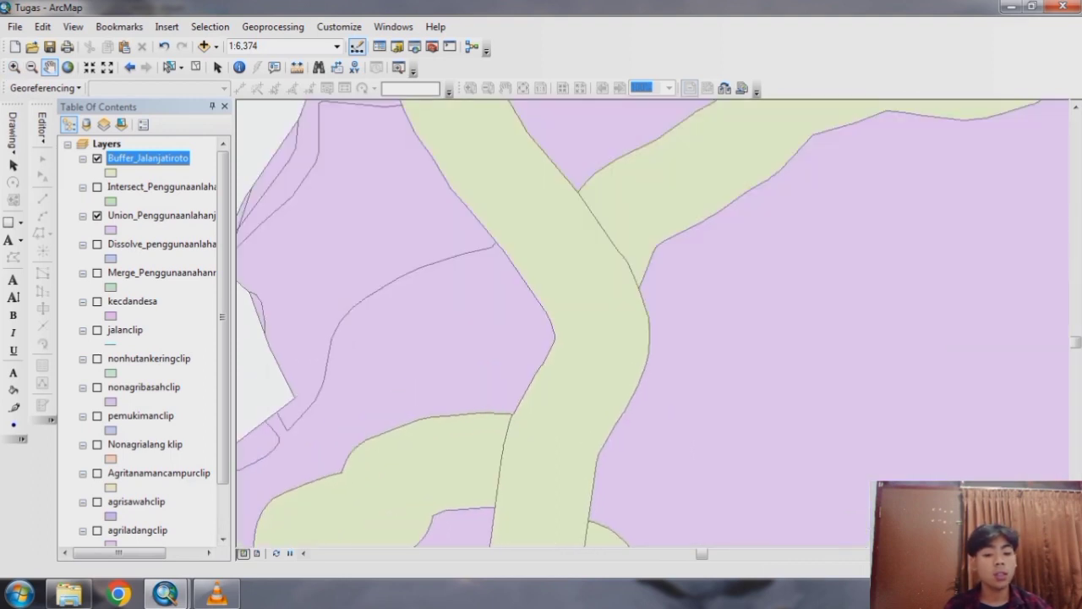
drag(592, 237, 595, 406)
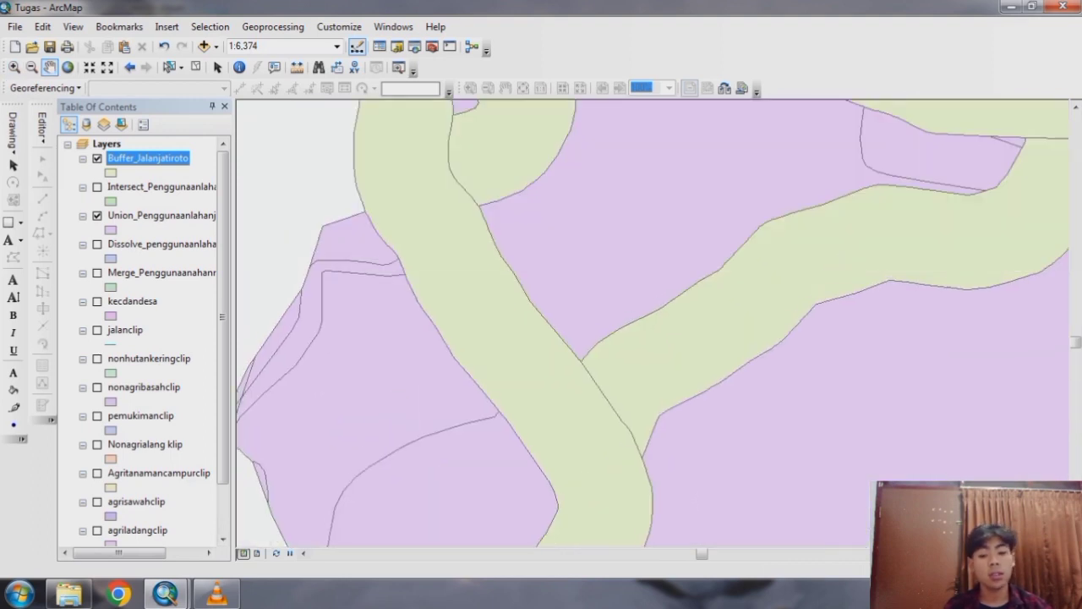
click(297, 67)
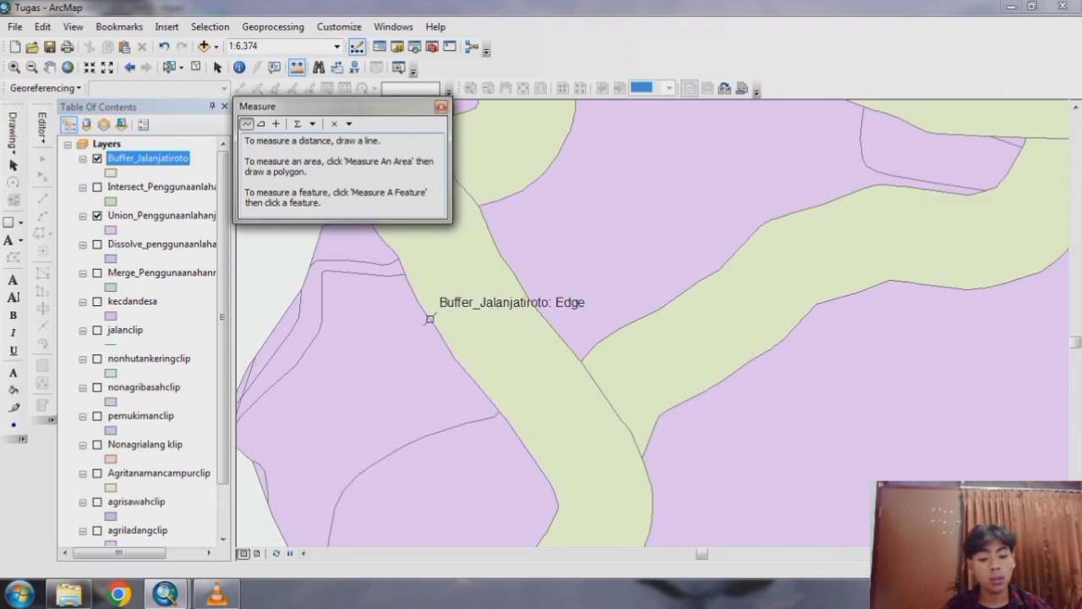
click(429, 319)
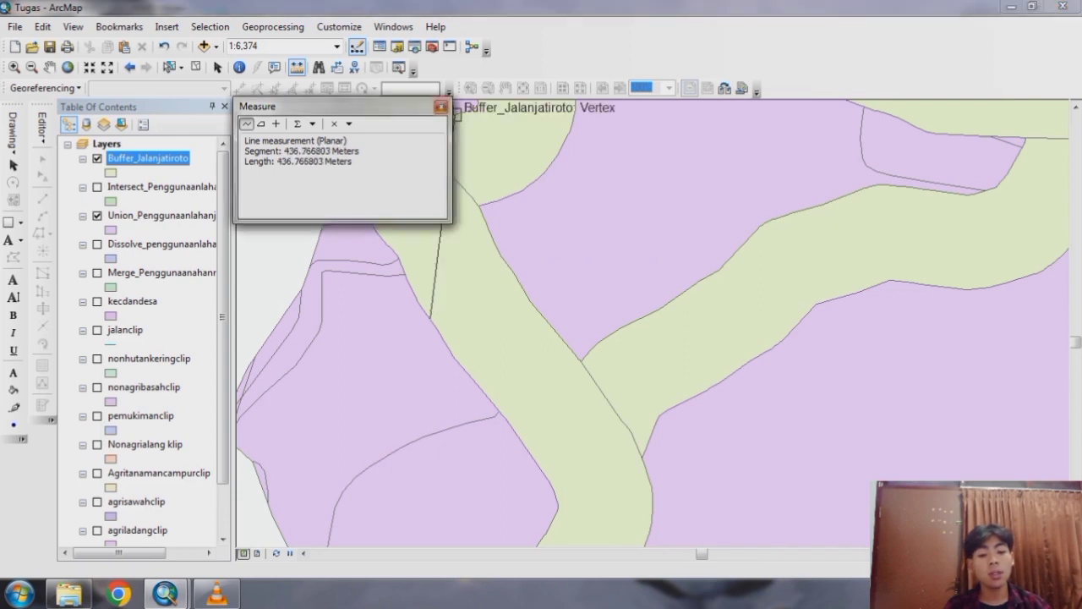
click(440, 107)
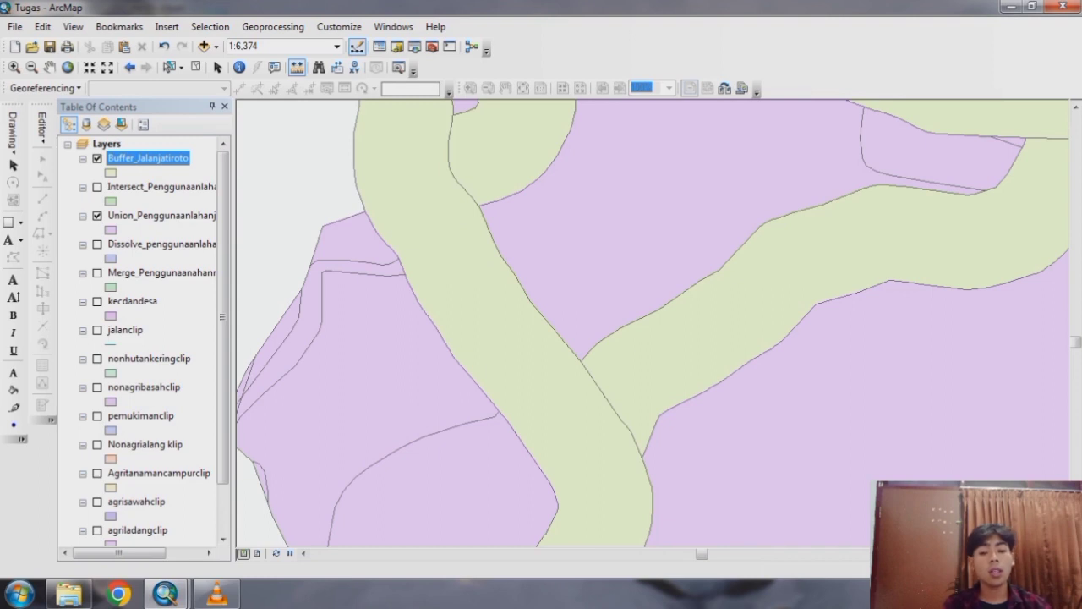